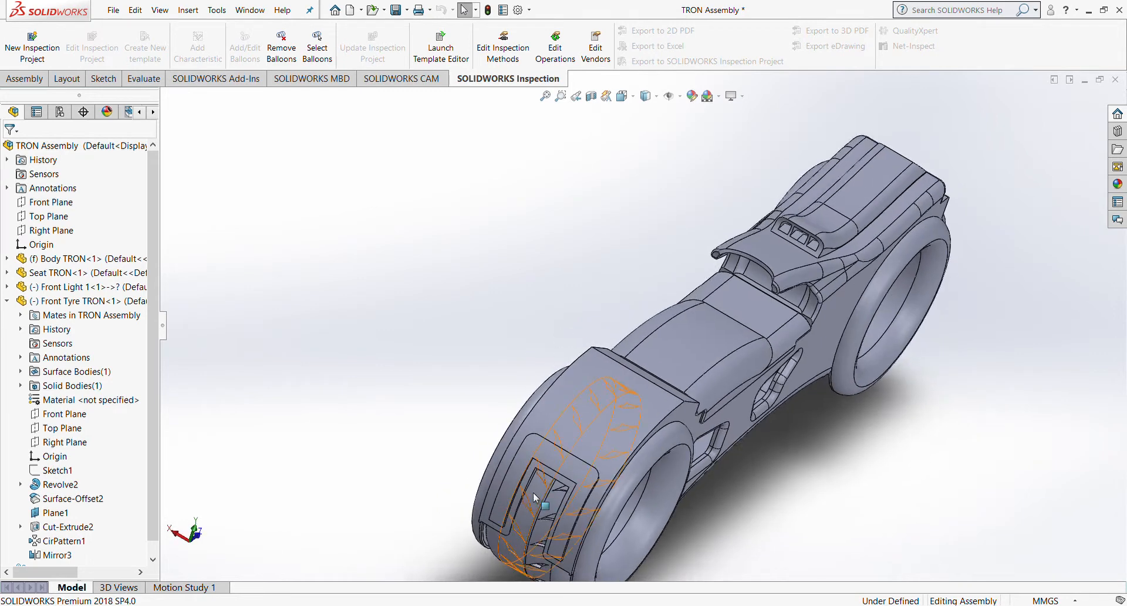
# Step: Switch to isometric view and select Body TRON, Seat TRON and Front Light in the tree
pyautogui.click(624, 96)
pyautogui.click(542, 397)
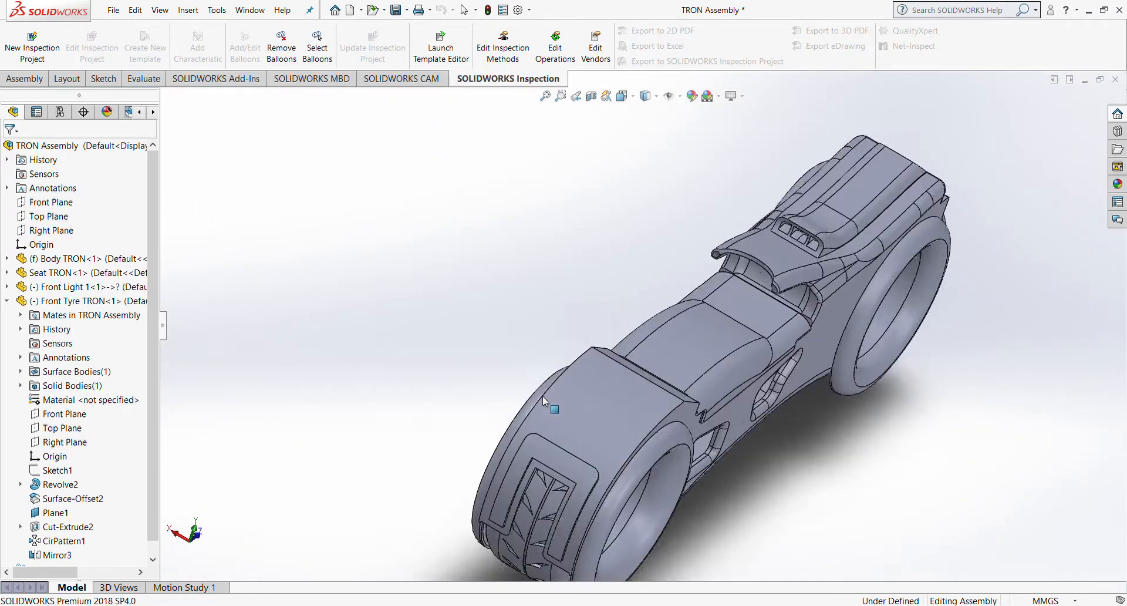
pyautogui.scroll(-3, 355, 419)
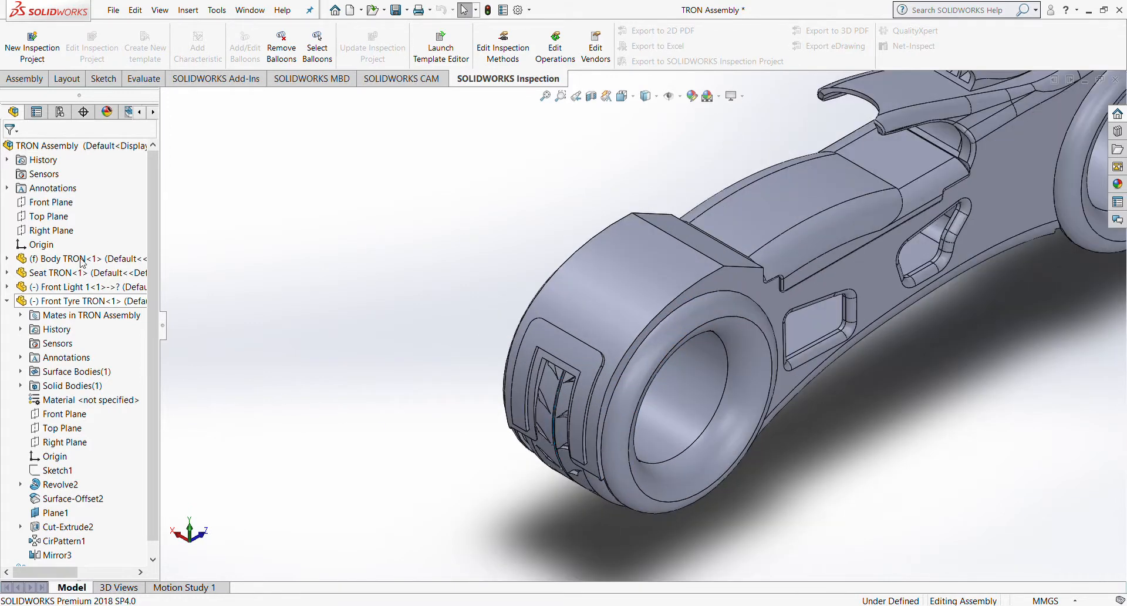
pyautogui.click(89, 259)
pyautogui.hotkey('shift', 'Down')
pyautogui.hotkey('shift', 'Down')
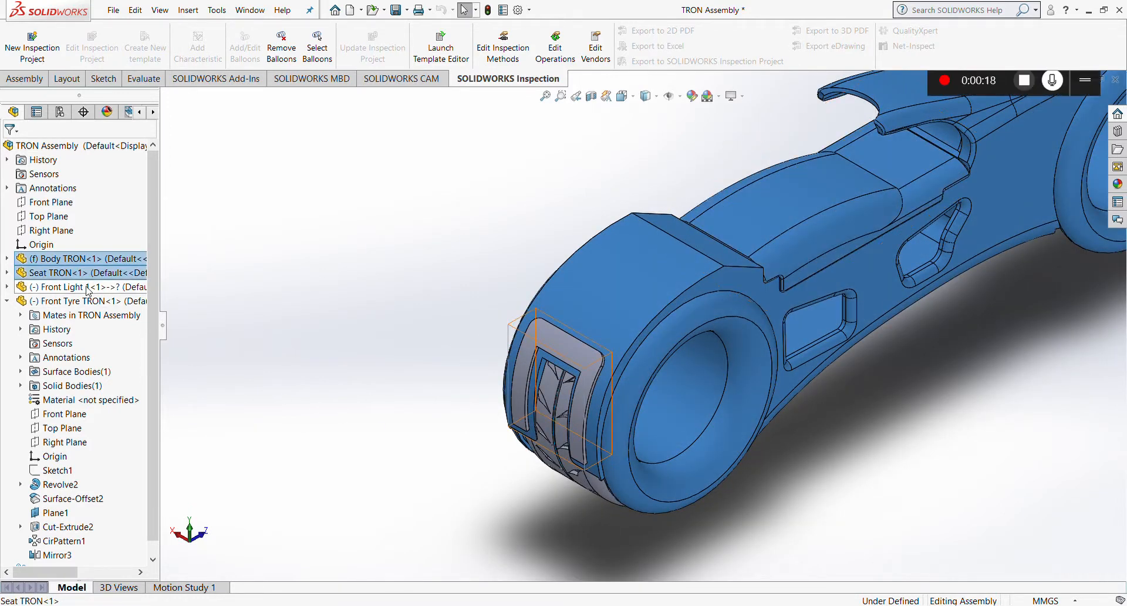
# Step: Hide the body, seat and front light, then orbit around the tyre to inspect its tread
pyautogui.click(147, 253)
pyautogui.moveTo(592, 347); pyautogui.dragTo(554, 231, button='middle')
pyautogui.scroll(-6, 654, 370)
pyautogui.scroll(3, 744, 310)
pyautogui.moveTo(766, 311); pyautogui.dragTo(773, 372, button='middle')
pyautogui.scroll(-4, 773, 372)
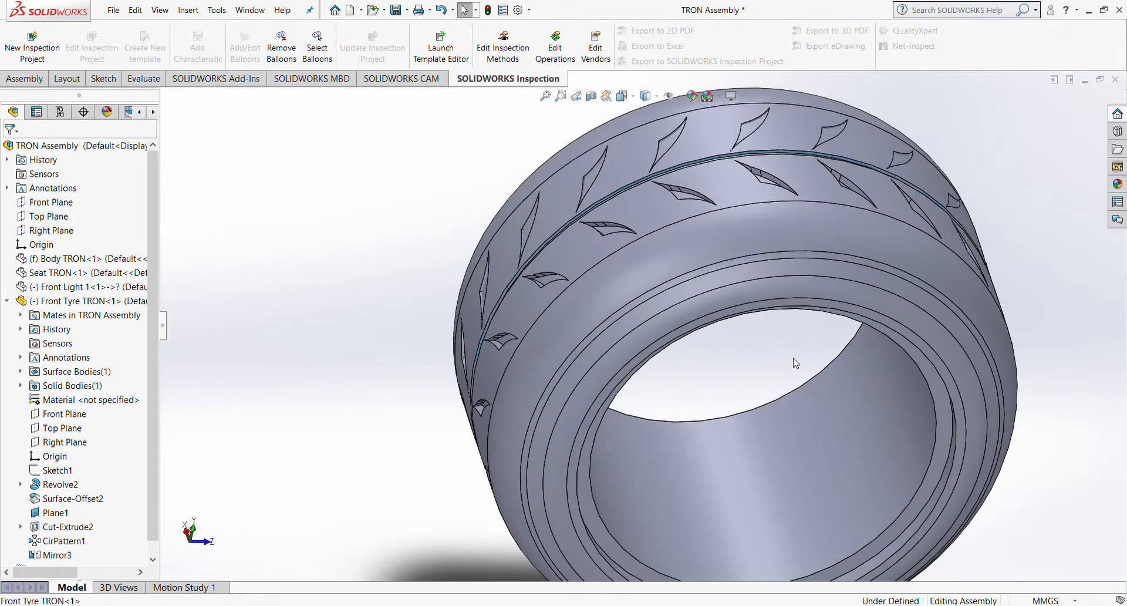
pyautogui.scroll(2, 800, 340)
pyautogui.moveTo(803, 319); pyautogui.dragTo(660, 311, button='middle')
pyautogui.scroll(-5, 613, 316)
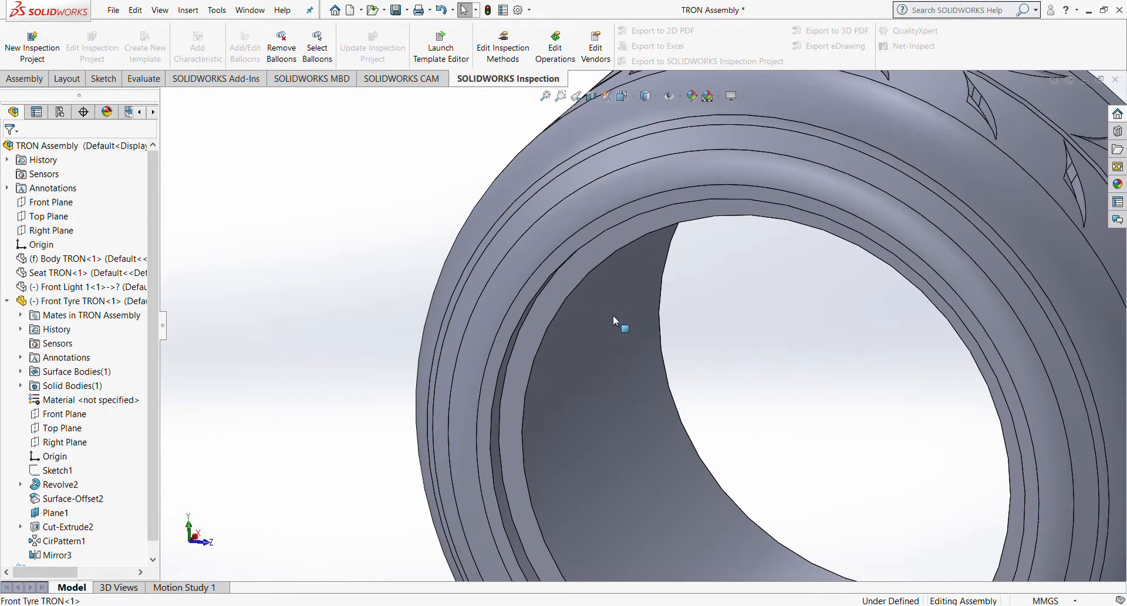
pyautogui.scroll(5, 624, 315)
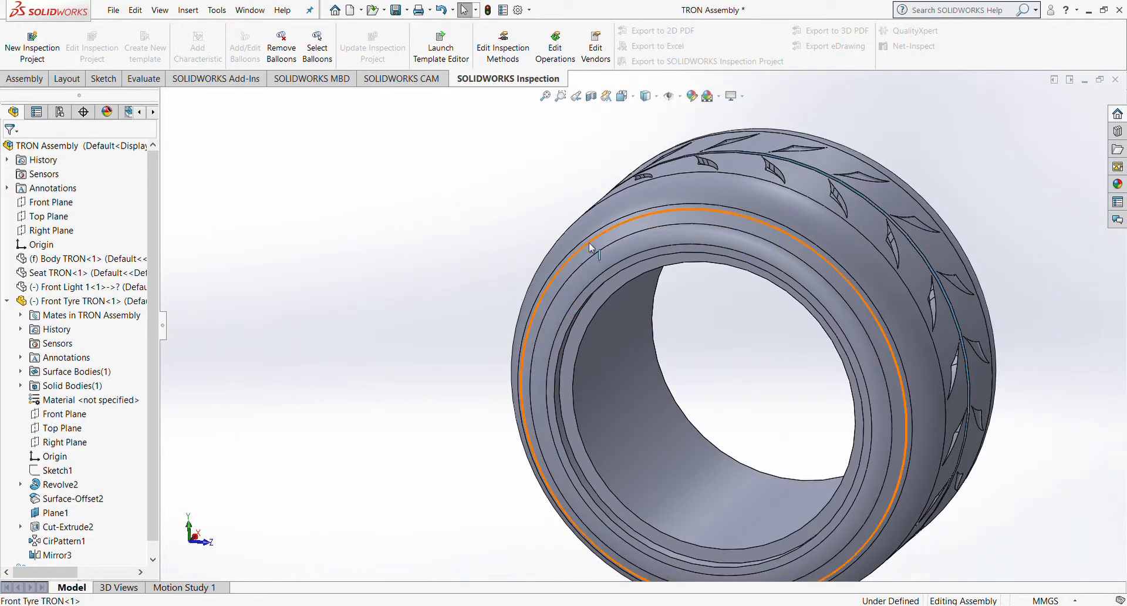
# Step: Open the Front Tyre TRON part on its own to inspect the tread, then return to the assembly
pyautogui.click(630, 213)
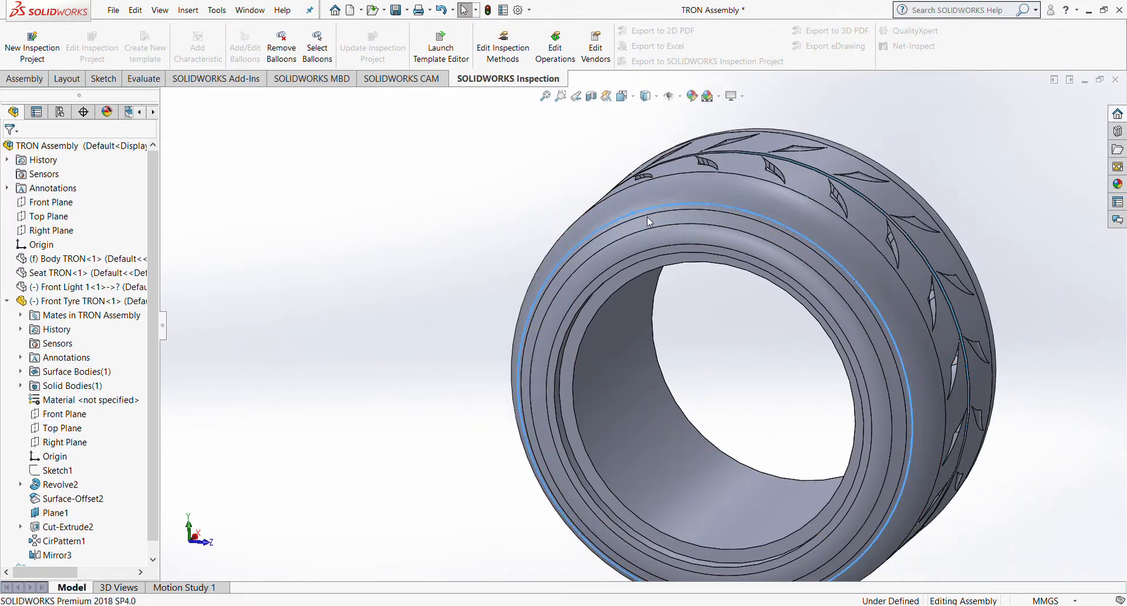
pyautogui.click(647, 161)
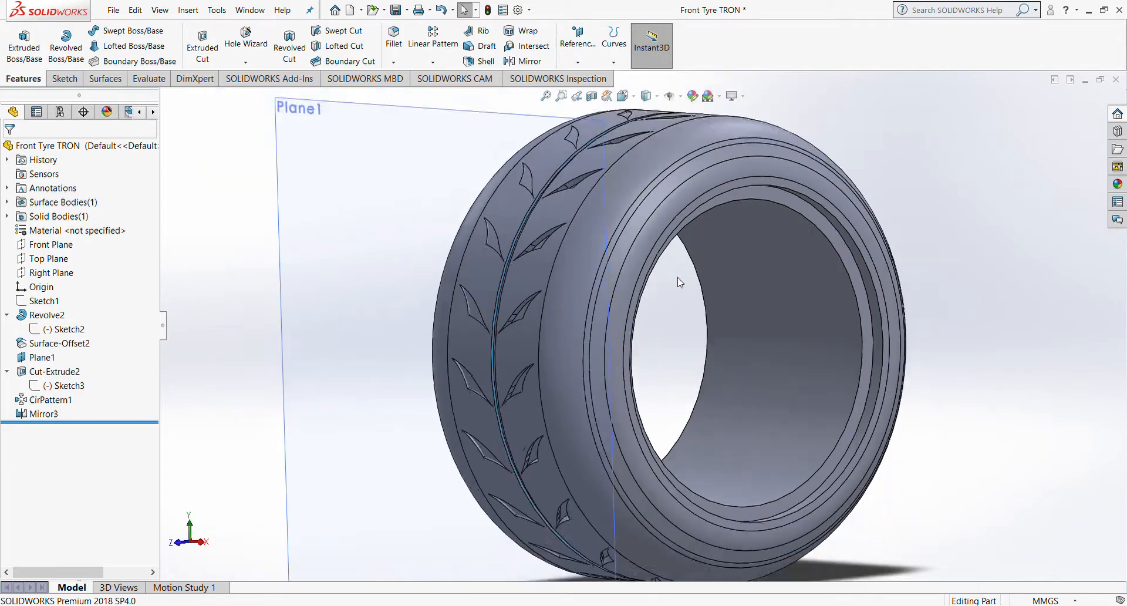
pyautogui.scroll(3, 679, 283)
pyautogui.moveTo(809, 244); pyautogui.dragTo(808, 221, button='middle')
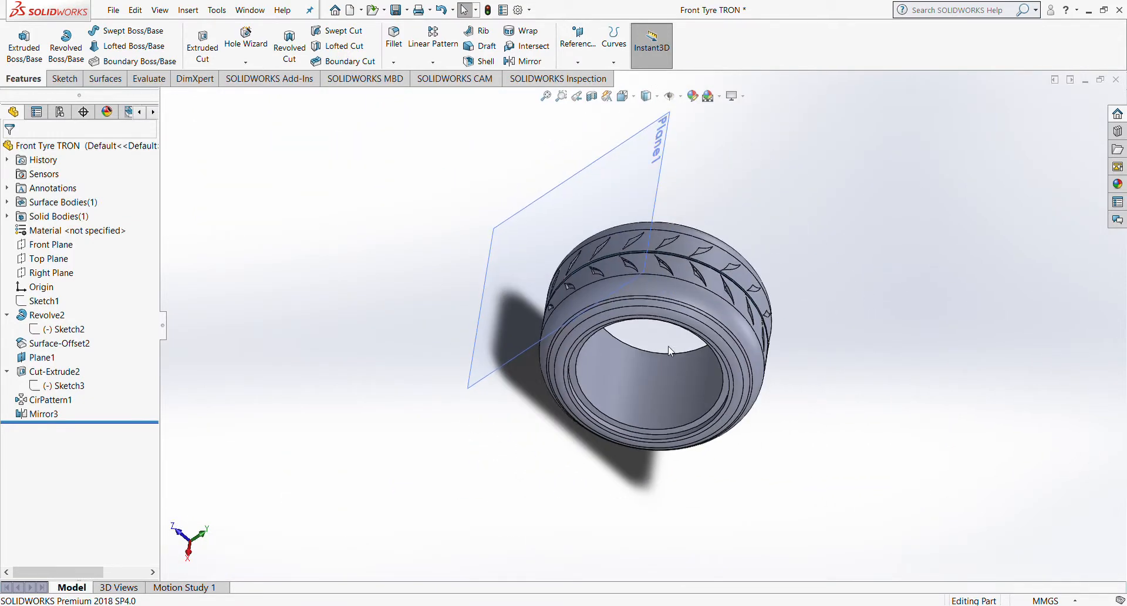
pyautogui.click(376, 552)
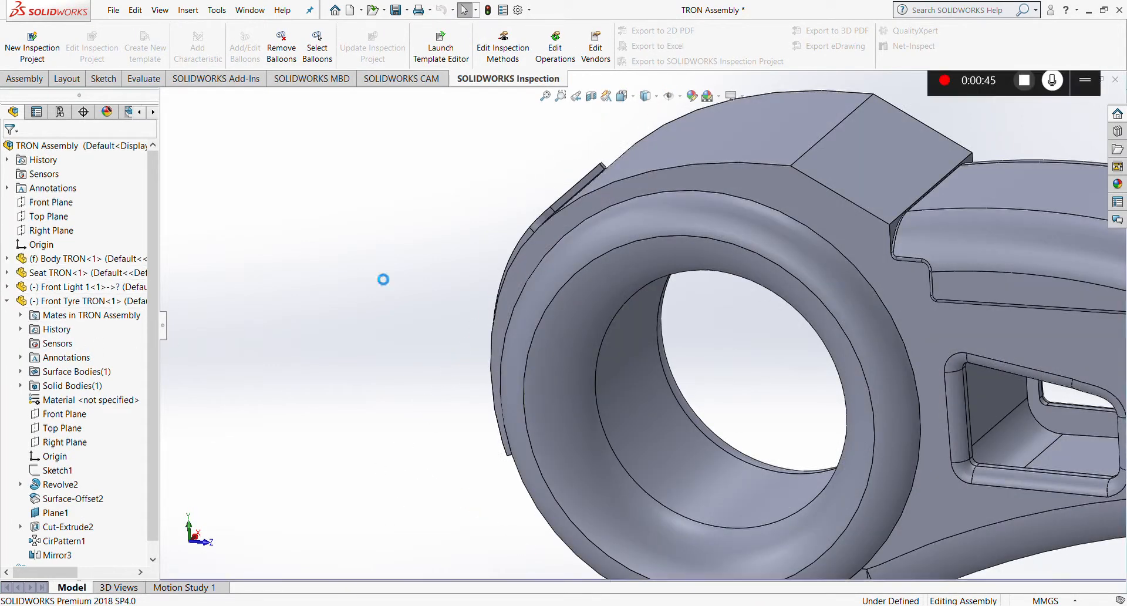
pyautogui.scroll(5, 378, 274)
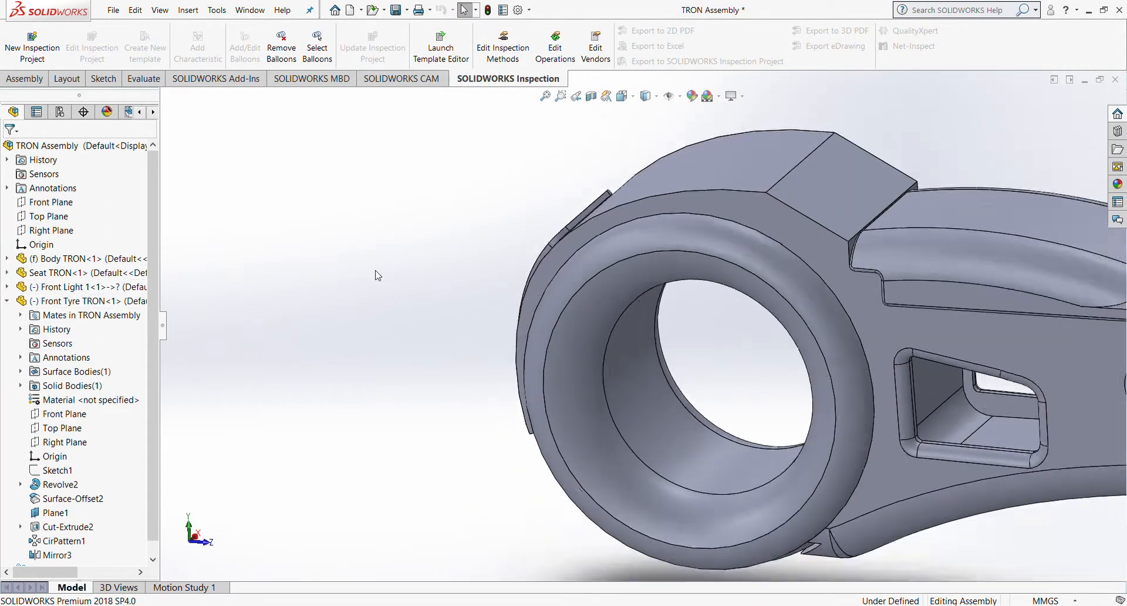
pyautogui.scroll(3, 567, 273)
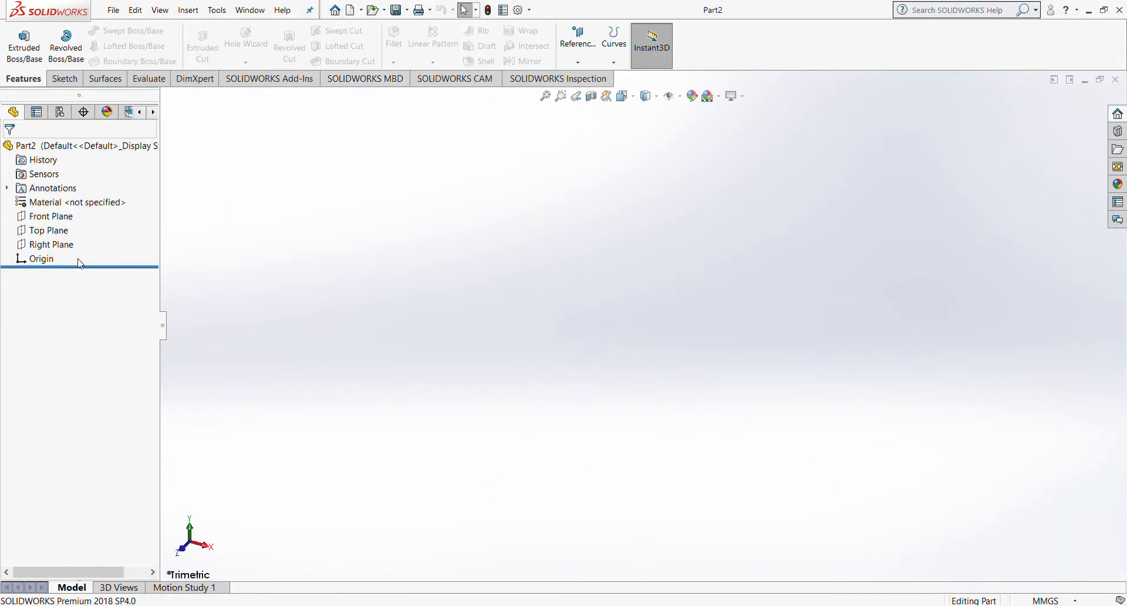
# Step: Sketch a 74.83 mm horizontal construction line from the origin on the Front Plane
pyautogui.click(56, 219)
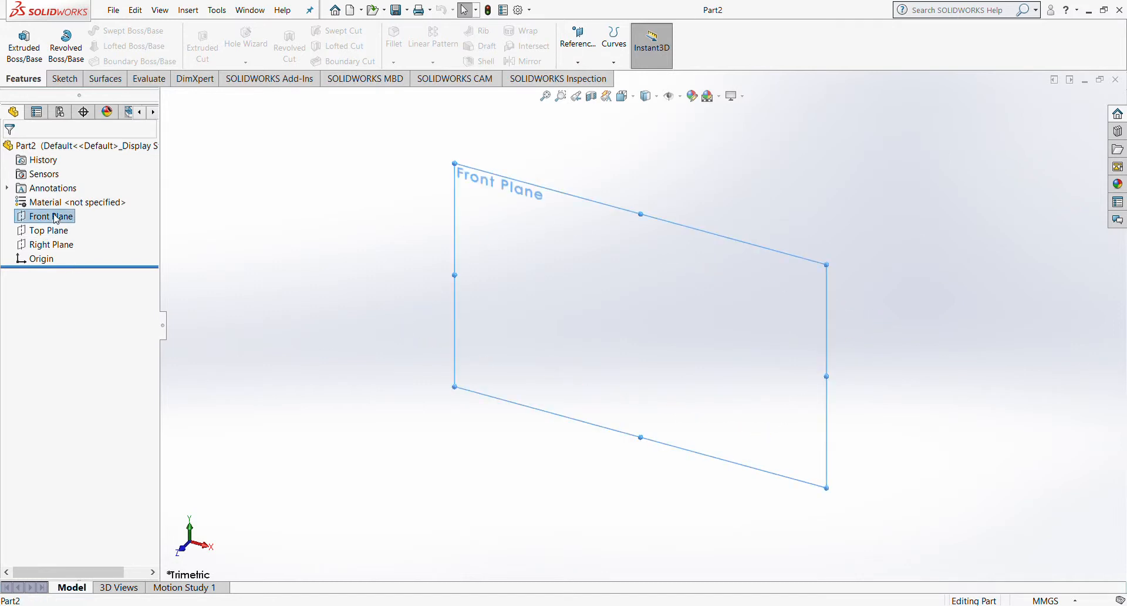
pyautogui.click(116, 197)
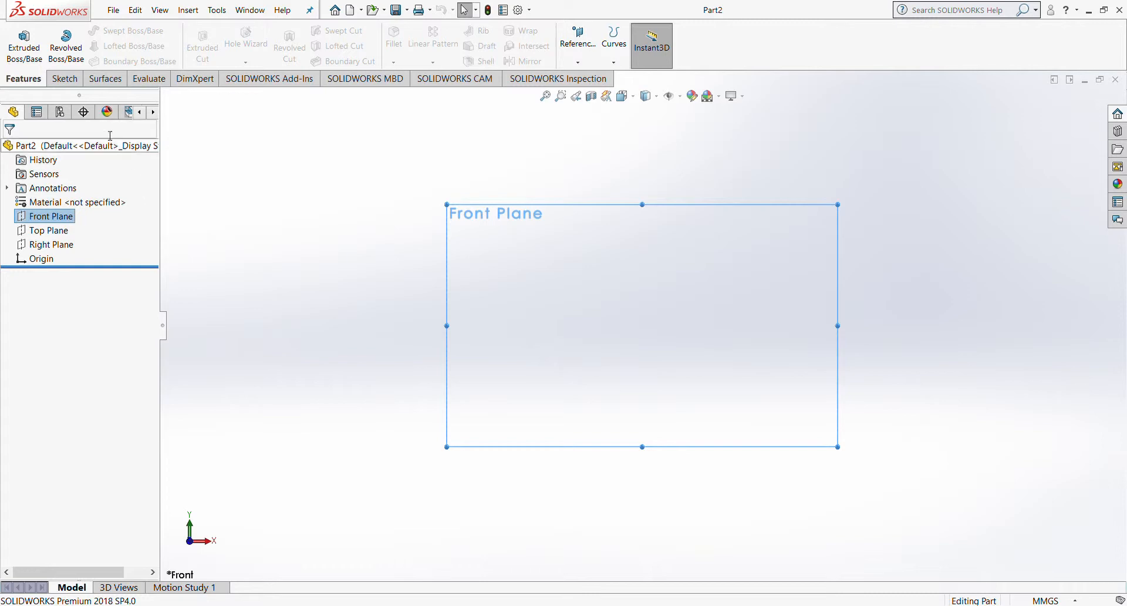
pyautogui.click(64, 79)
pyautogui.click(109, 31)
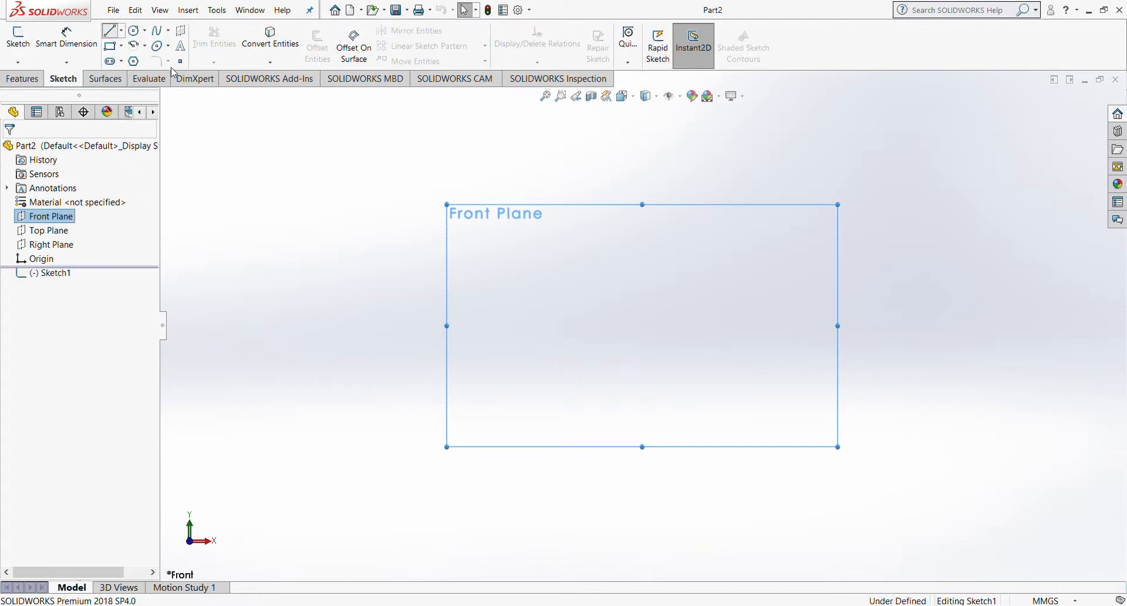
pyautogui.click(642, 325)
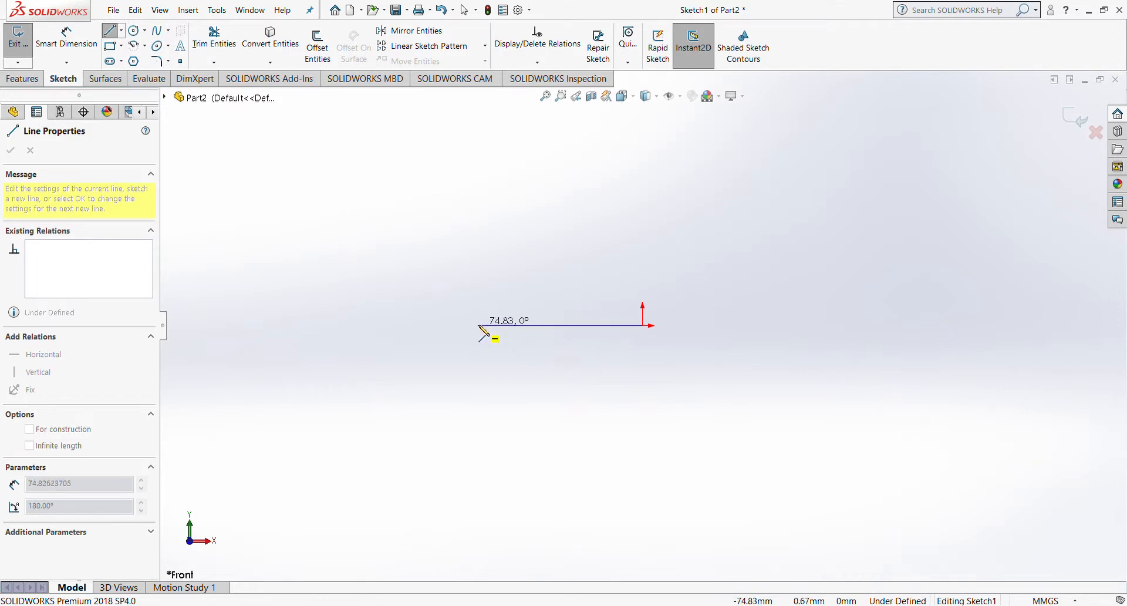
pyautogui.click(479, 326)
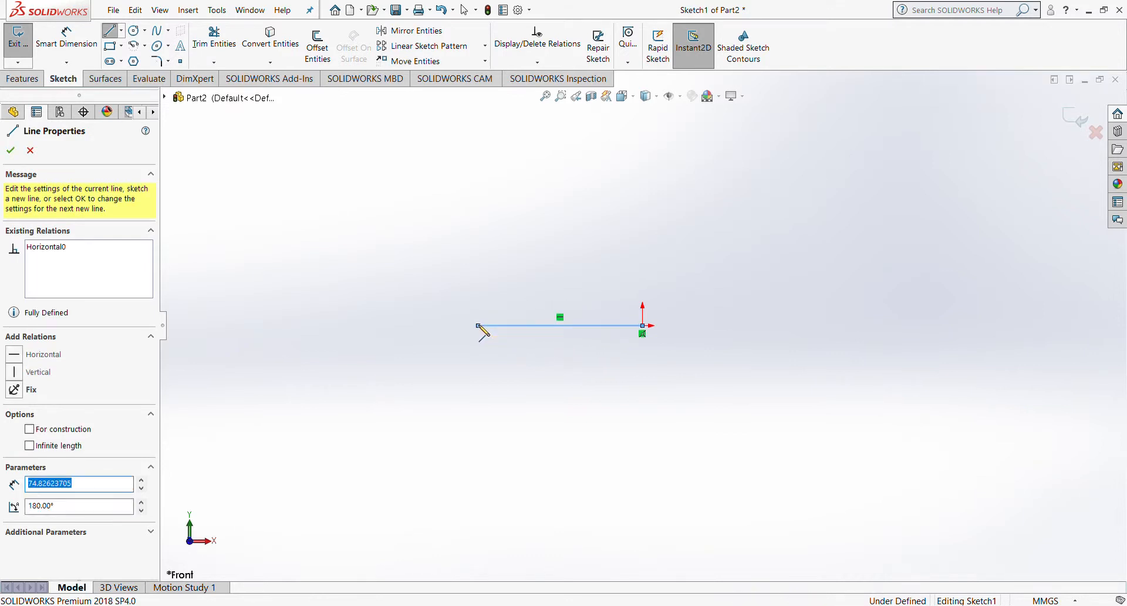
pyautogui.press('Escape')
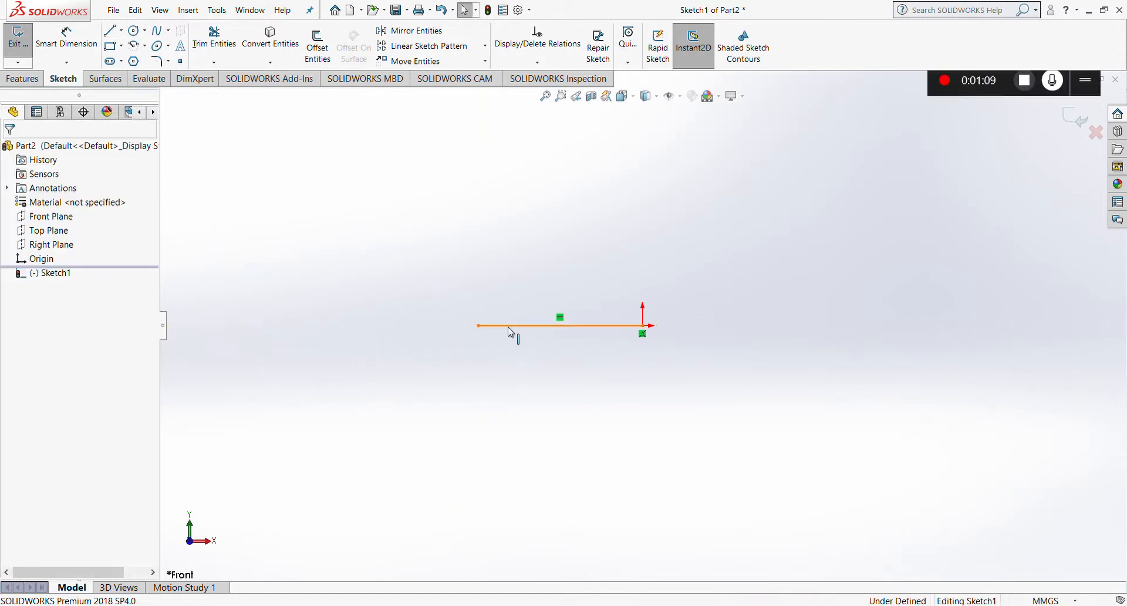
pyautogui.click(511, 333)
pyautogui.click(33, 374)
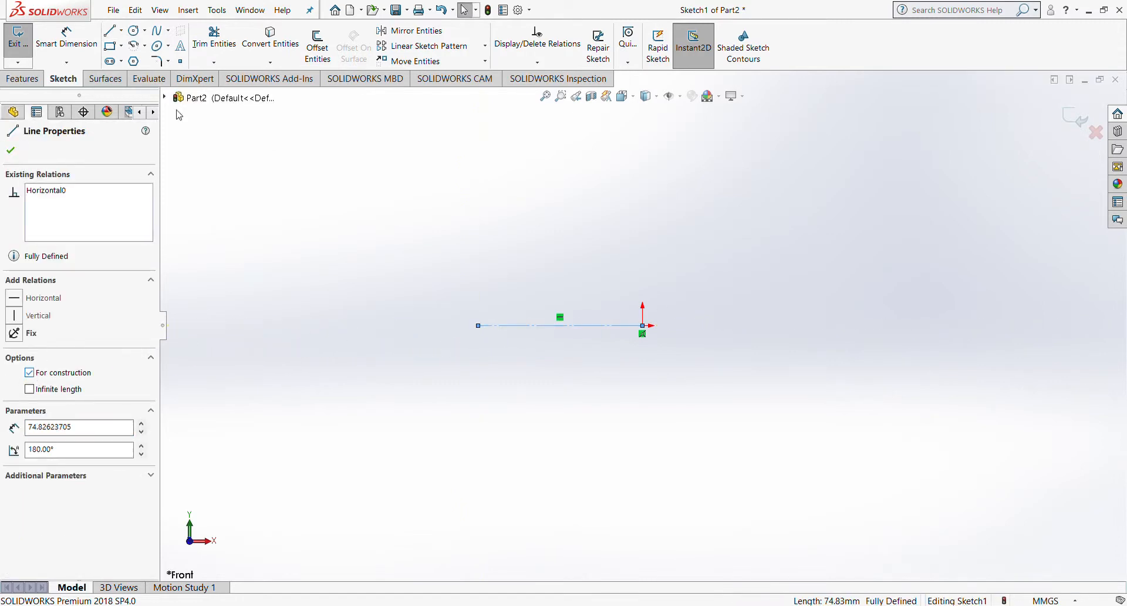
# Step: Add a 75.76 mm vertical construction line up from the origin and confirm
pyautogui.click(116, 32)
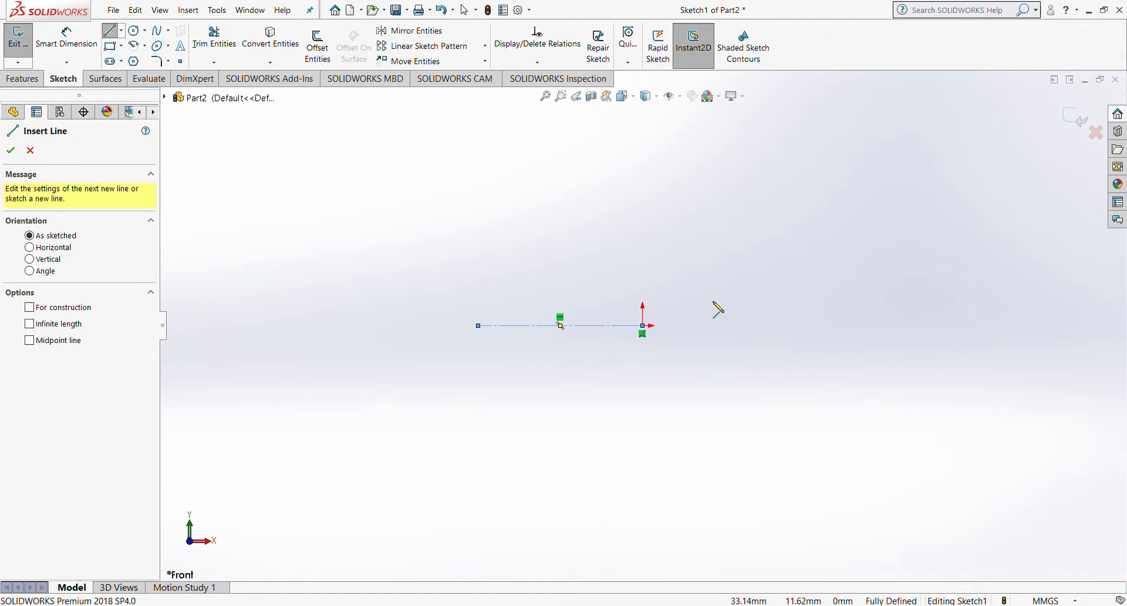
pyautogui.click(644, 325)
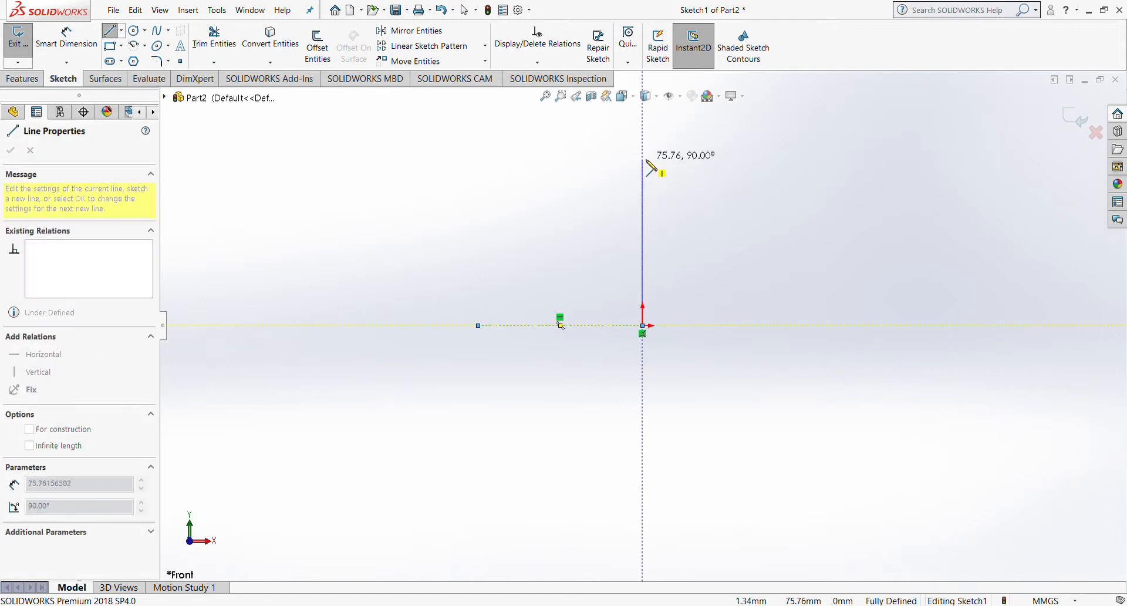
pyautogui.click(643, 159)
pyautogui.press('Escape')
pyautogui.press('Escape')
pyautogui.click(643, 196)
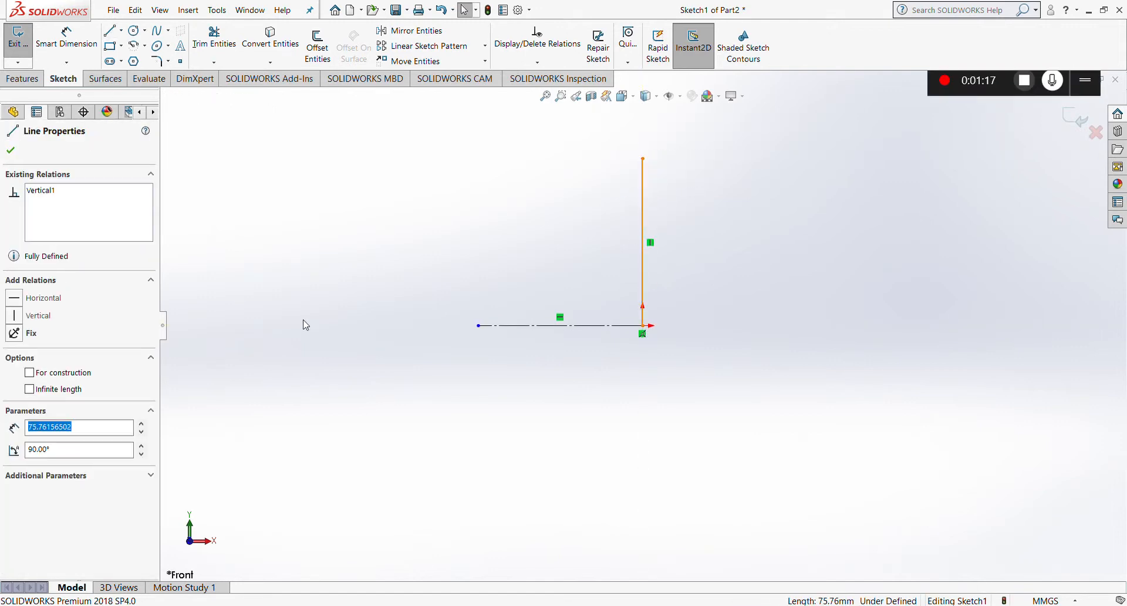
pyautogui.click(29, 373)
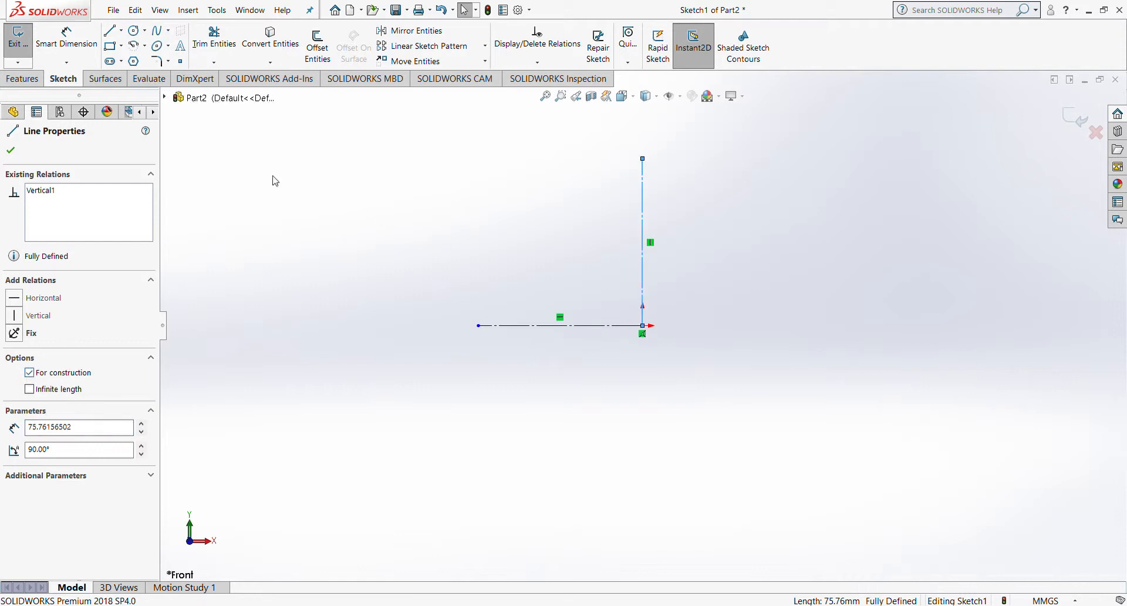
pyautogui.click(11, 151)
pyautogui.scroll(5, 770, 276)
pyautogui.scroll(-7, 745, 244)
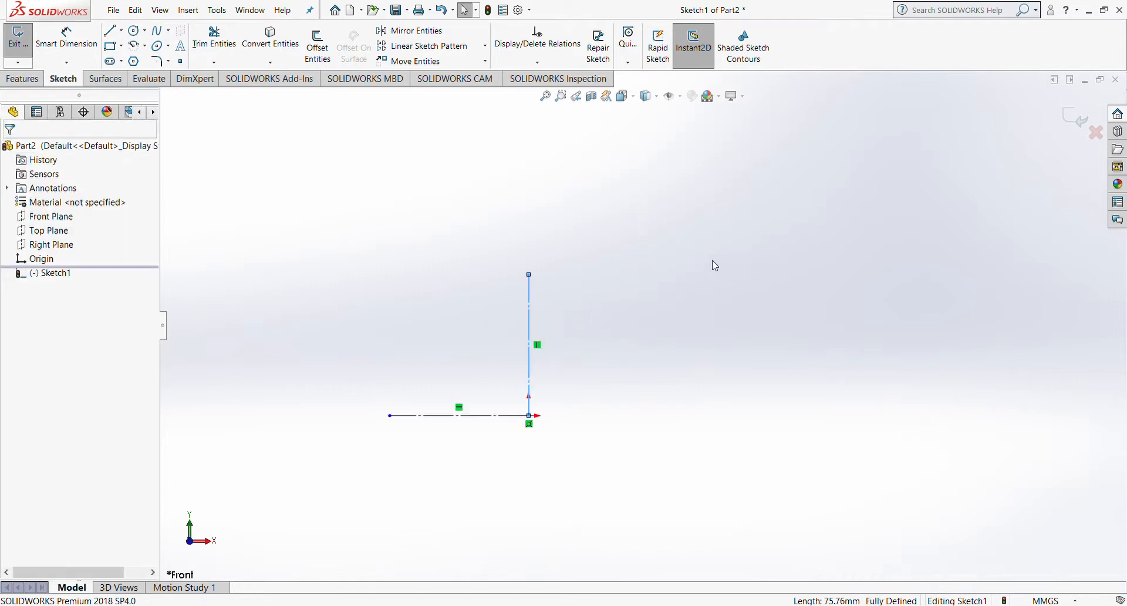
pyautogui.scroll(7, 405, 364)
pyautogui.scroll(-6, 464, 351)
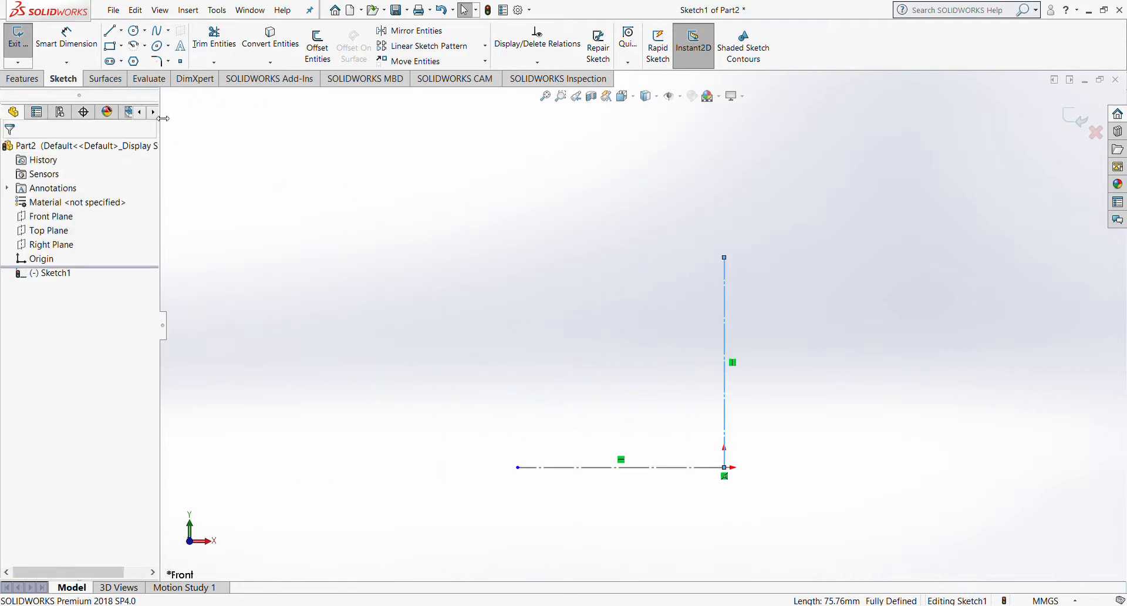
# Step: Draw the tyre profile's lines, curved corner and steps, closing it back at the centreline
pyautogui.click(116, 37)
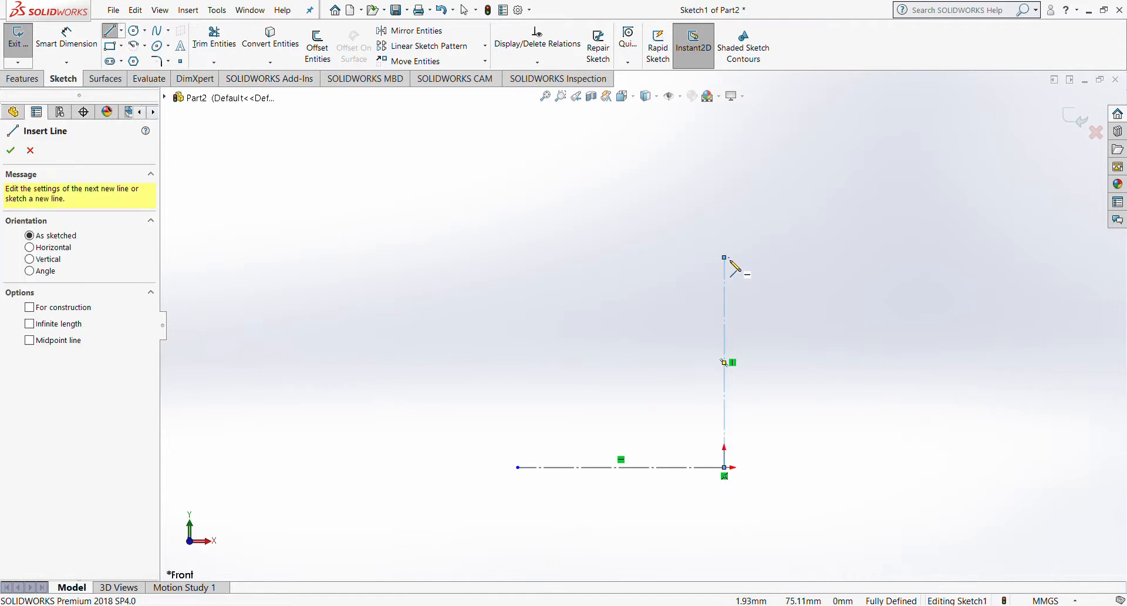
pyautogui.scroll(-4, 734, 271)
pyautogui.scroll(-1, 730, 281)
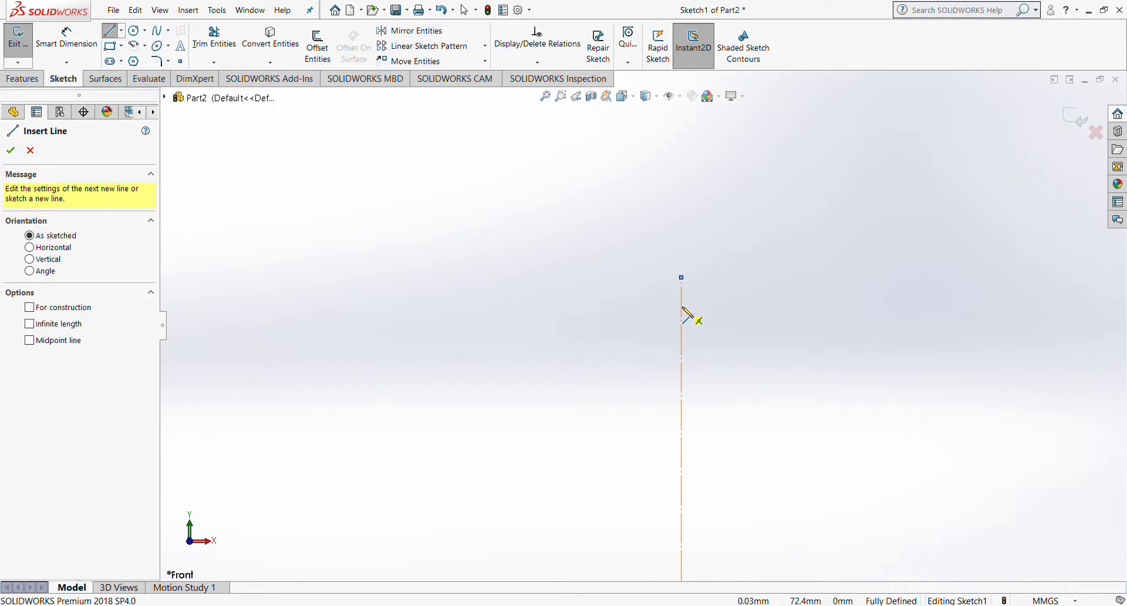
pyautogui.click(682, 306)
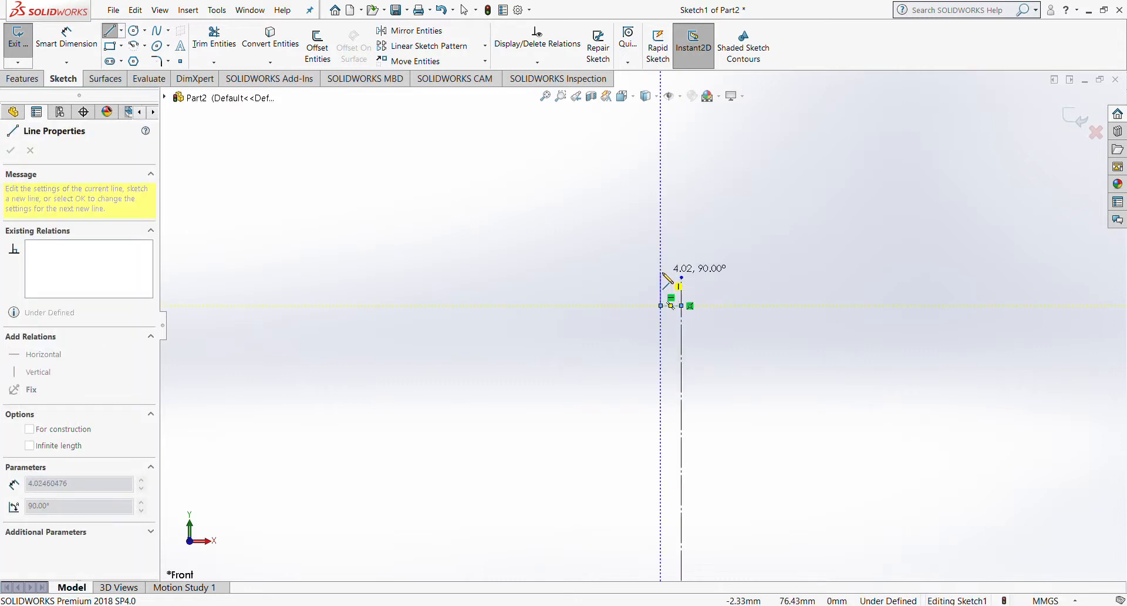
pyautogui.click(660, 305)
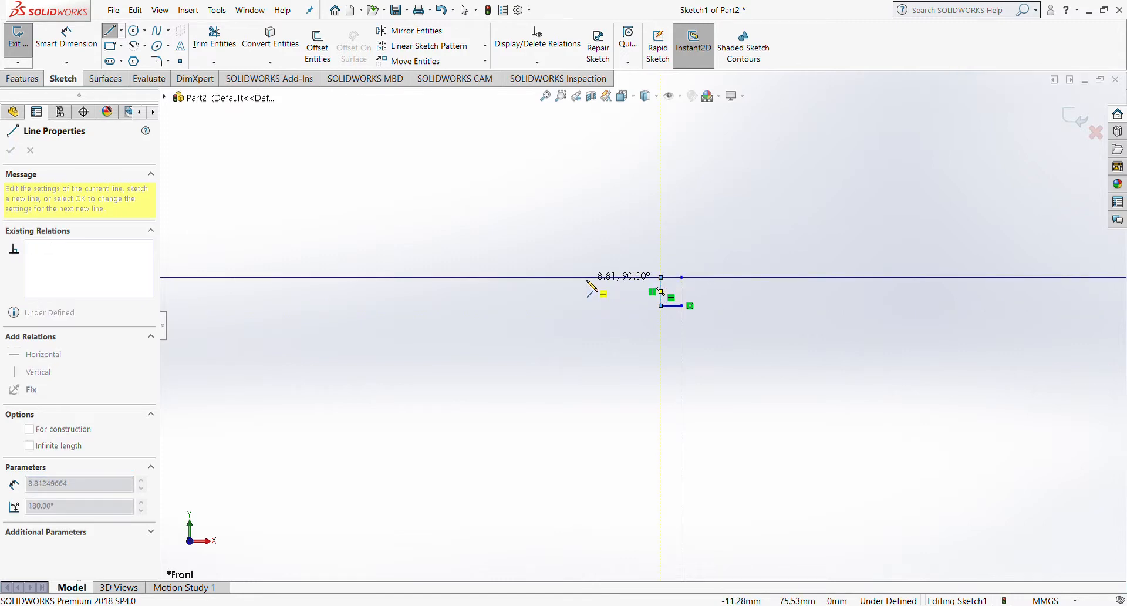
pyautogui.click(586, 278)
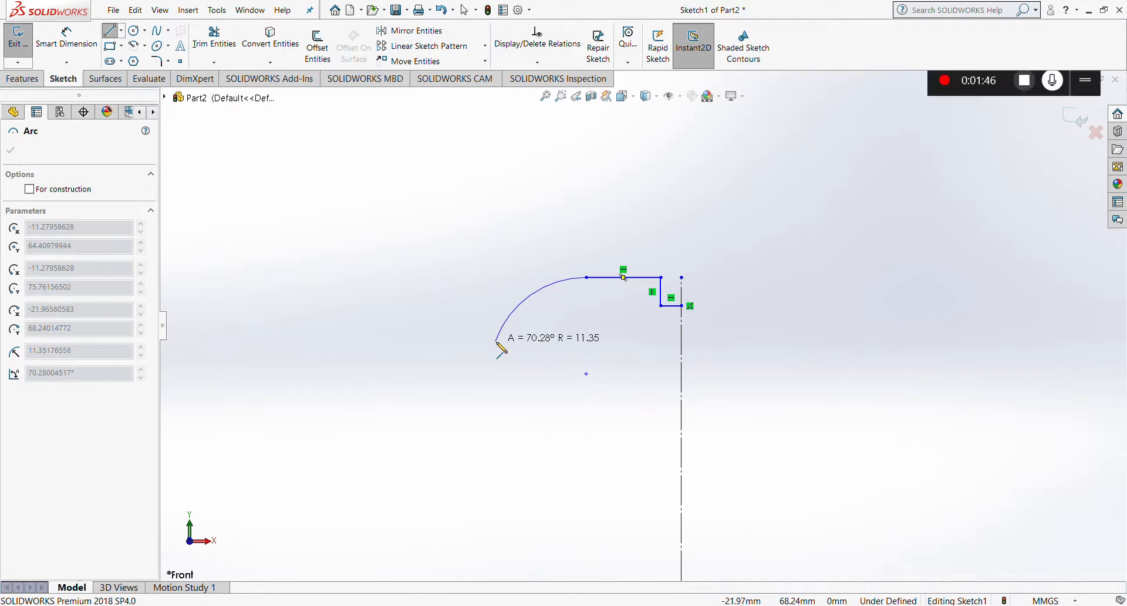
pyautogui.click(496, 342)
pyautogui.click(496, 374)
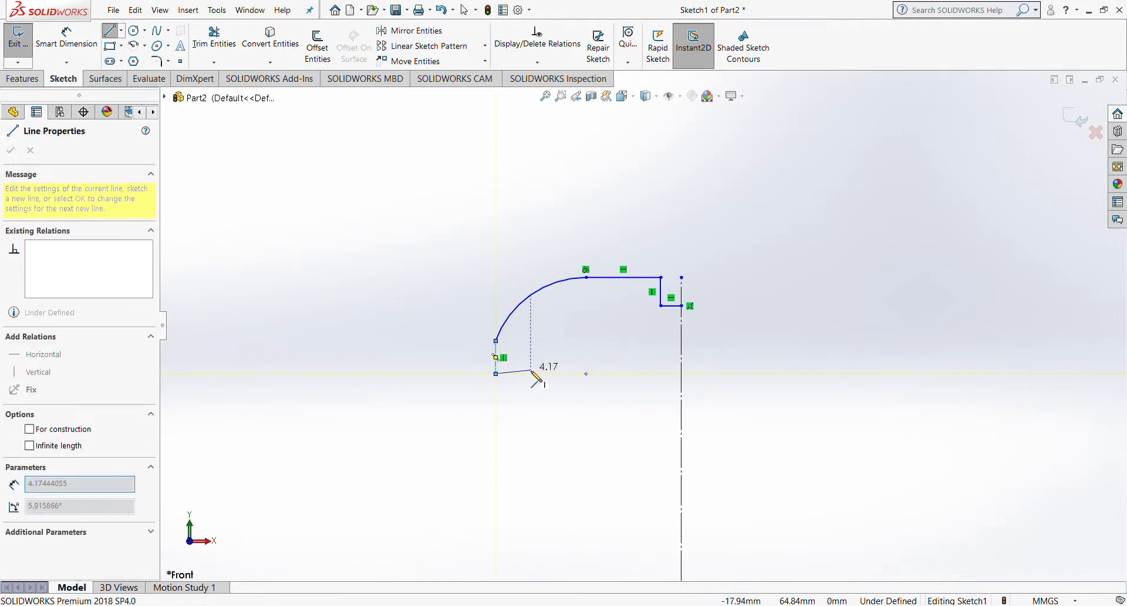
pyautogui.click(526, 373)
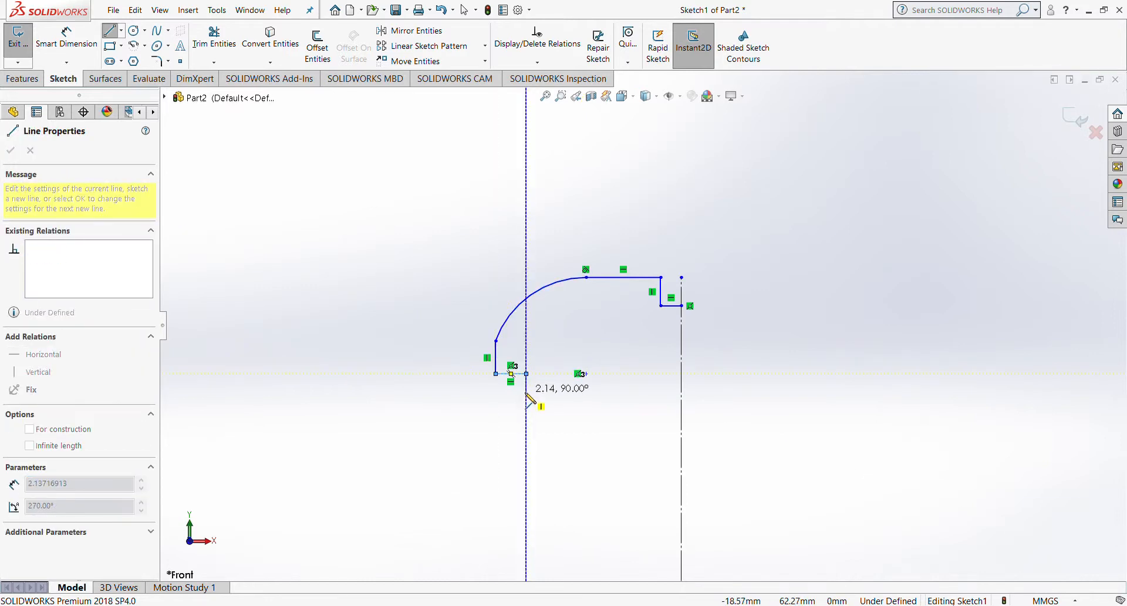
pyautogui.click(526, 391)
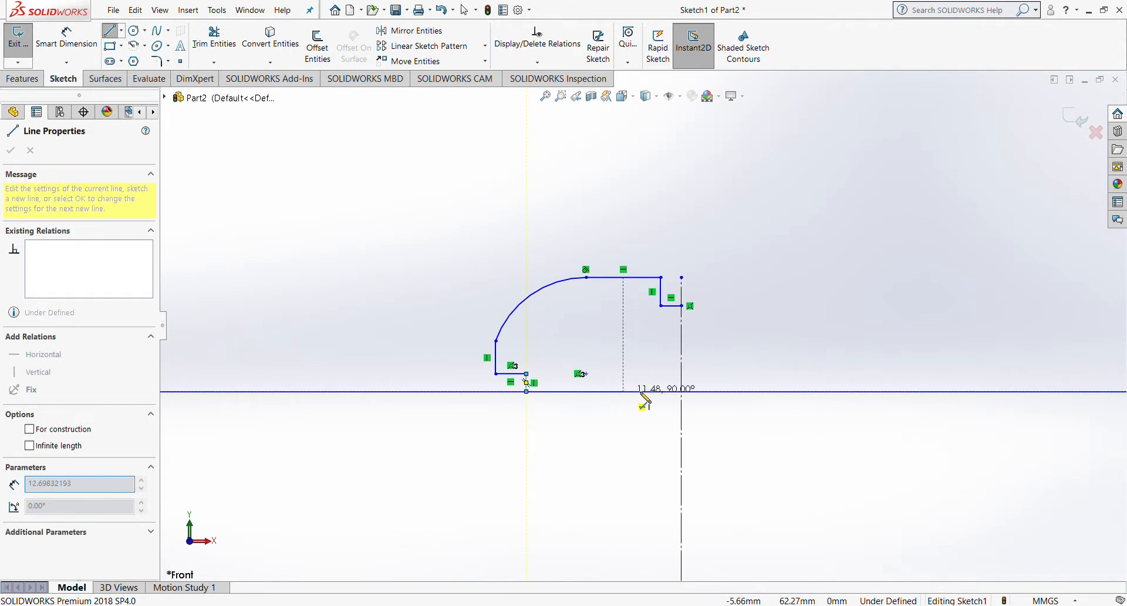
pyautogui.click(682, 391)
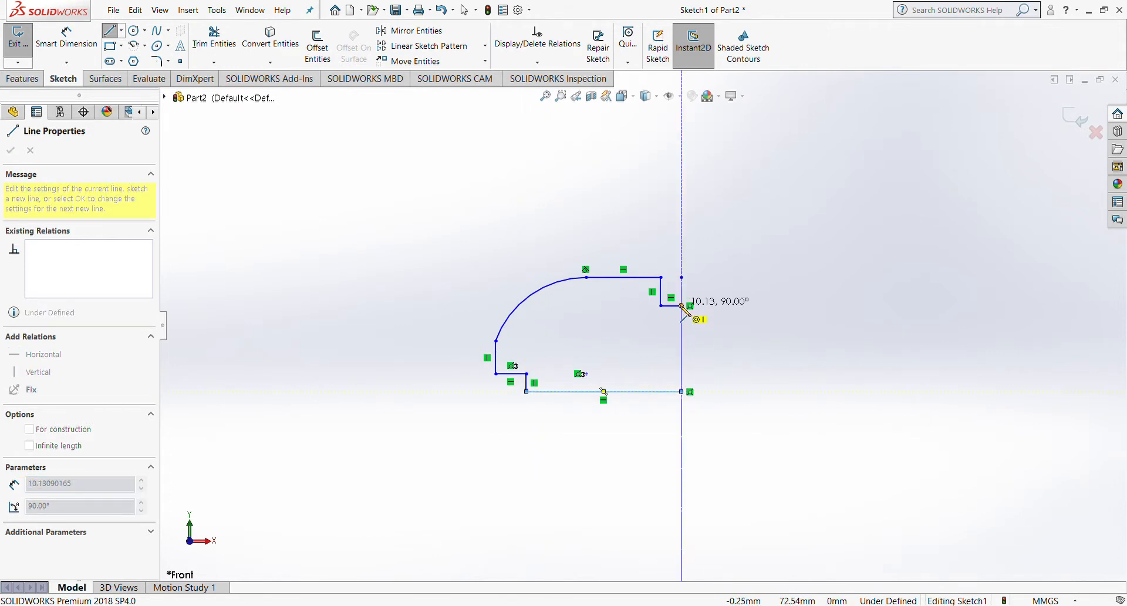
pyautogui.click(681, 306)
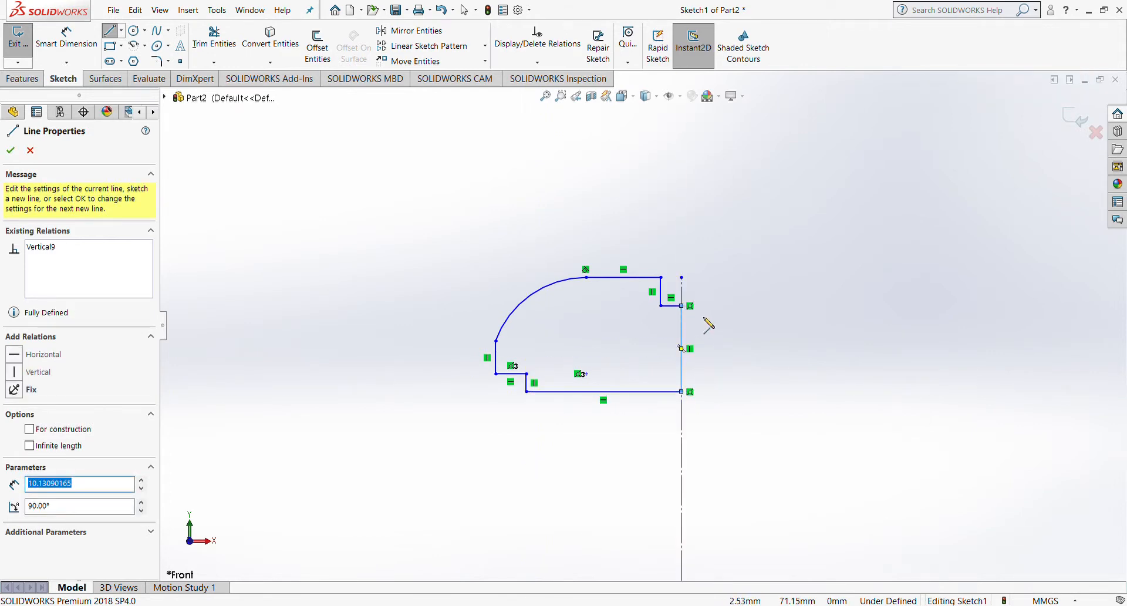
# Step: Exit the line tool and switch over to the TRON Assembly window
pyautogui.scroll(5, 779, 296)
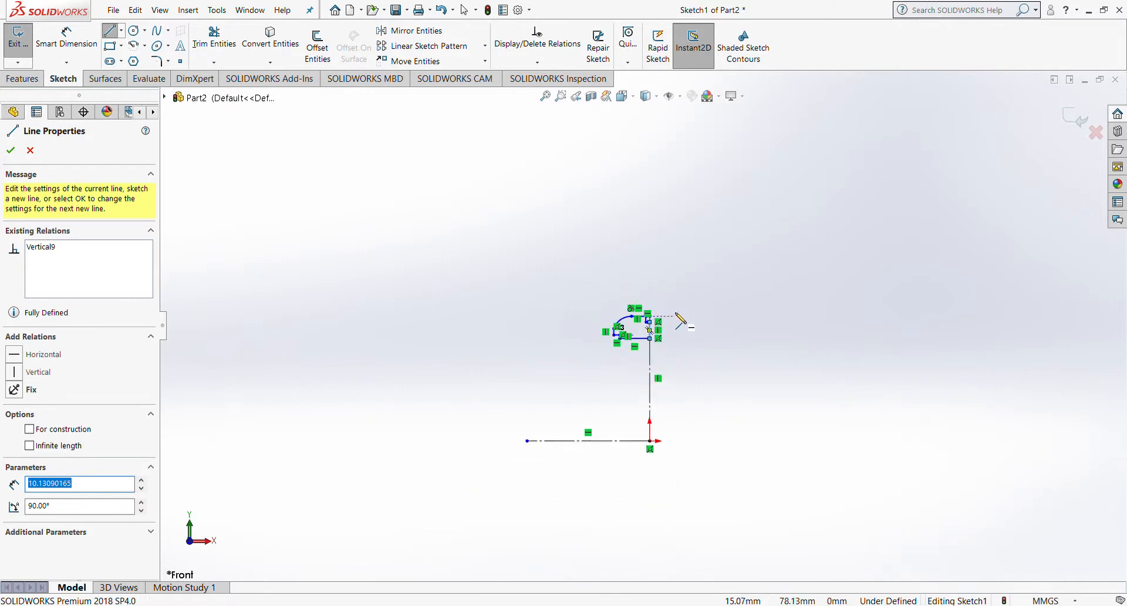
pyautogui.scroll(-3, 715, 318)
pyautogui.press('Escape')
pyautogui.scroll(1, 558, 343)
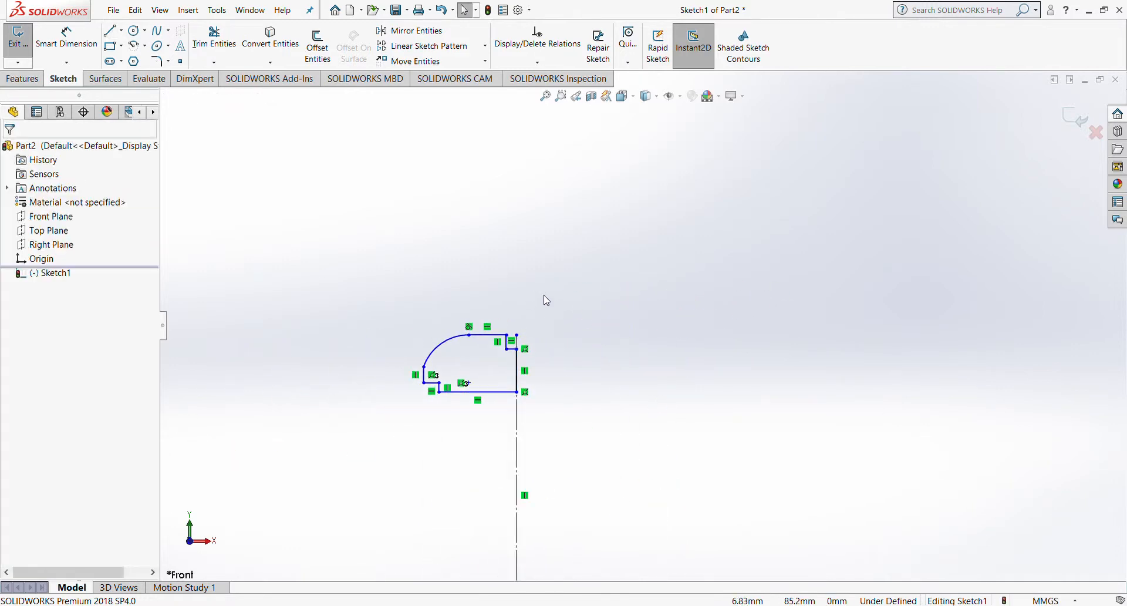
pyautogui.scroll(-2, 512, 428)
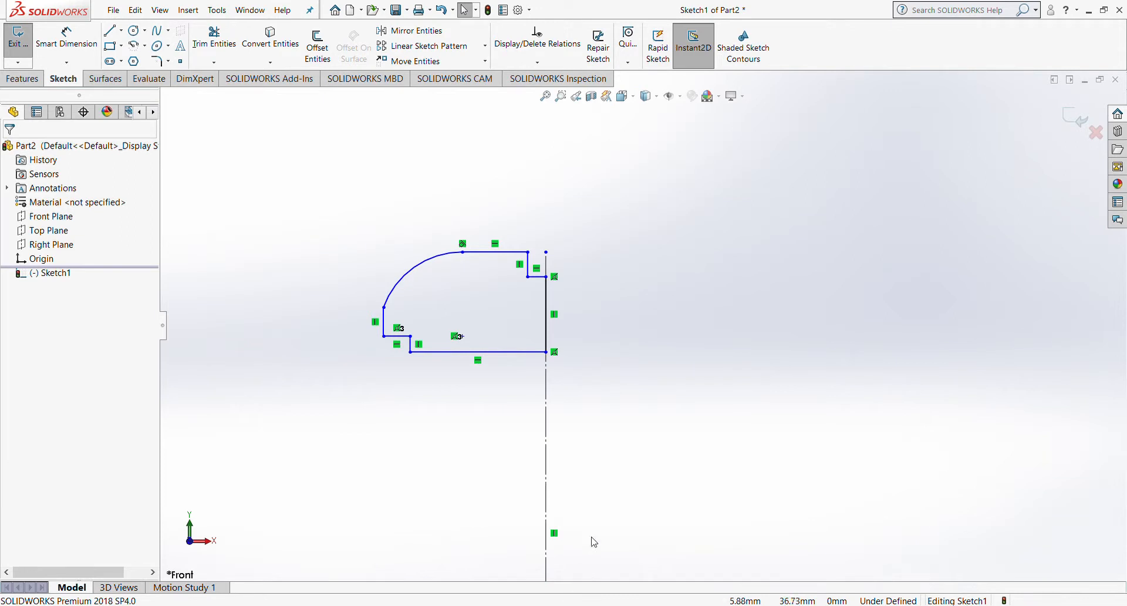
pyautogui.scroll(4, 597, 448)
pyautogui.scroll(-2, 613, 477)
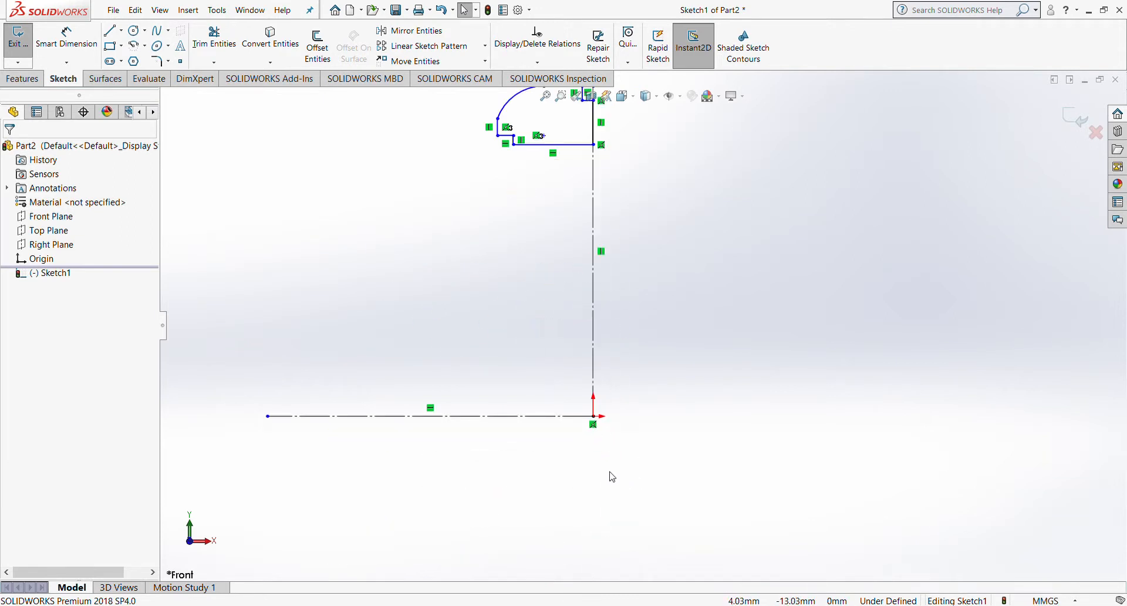
pyautogui.scroll(5, 595, 410)
pyautogui.scroll(-3, 598, 411)
pyautogui.scroll(3, 646, 217)
pyautogui.scroll(-3, 653, 191)
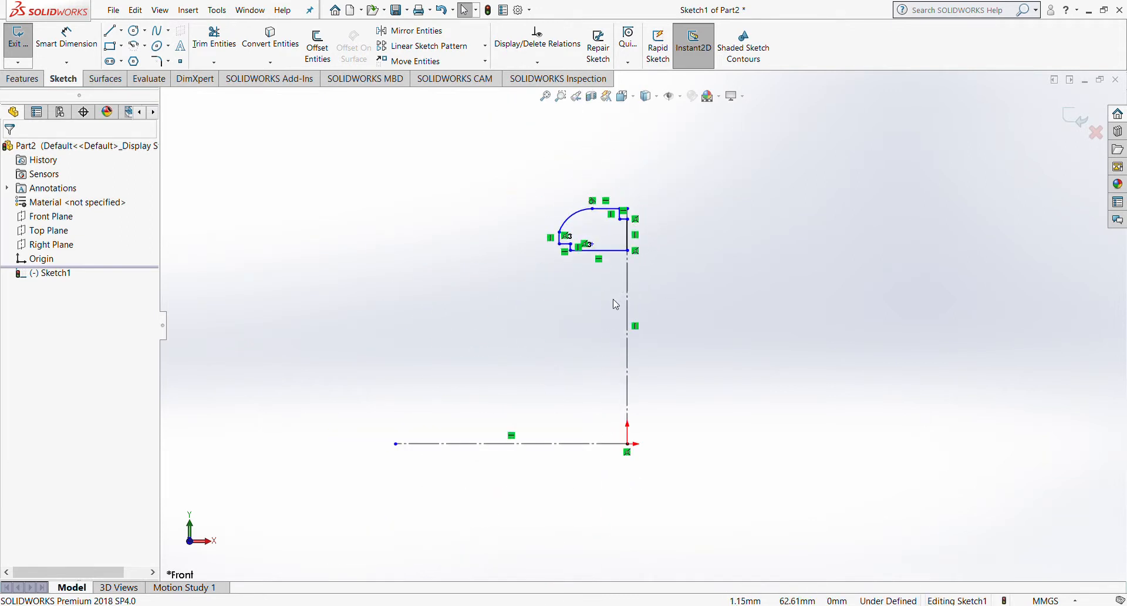
pyautogui.scroll(-2, 615, 305)
pyautogui.scroll(3, 618, 329)
pyautogui.scroll(-1, 625, 388)
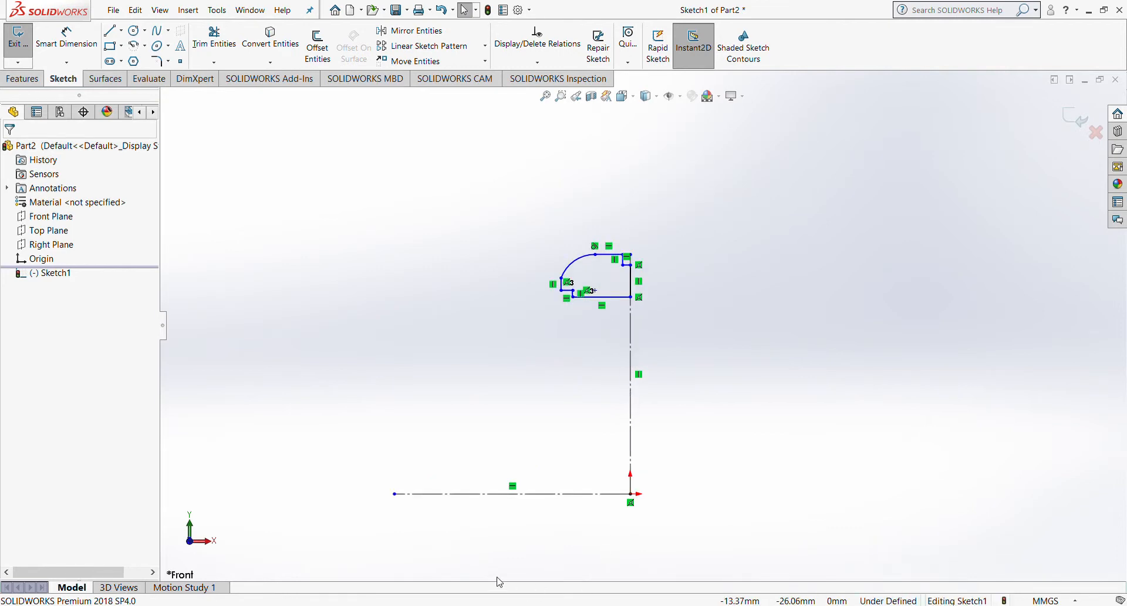
pyautogui.click(379, 570)
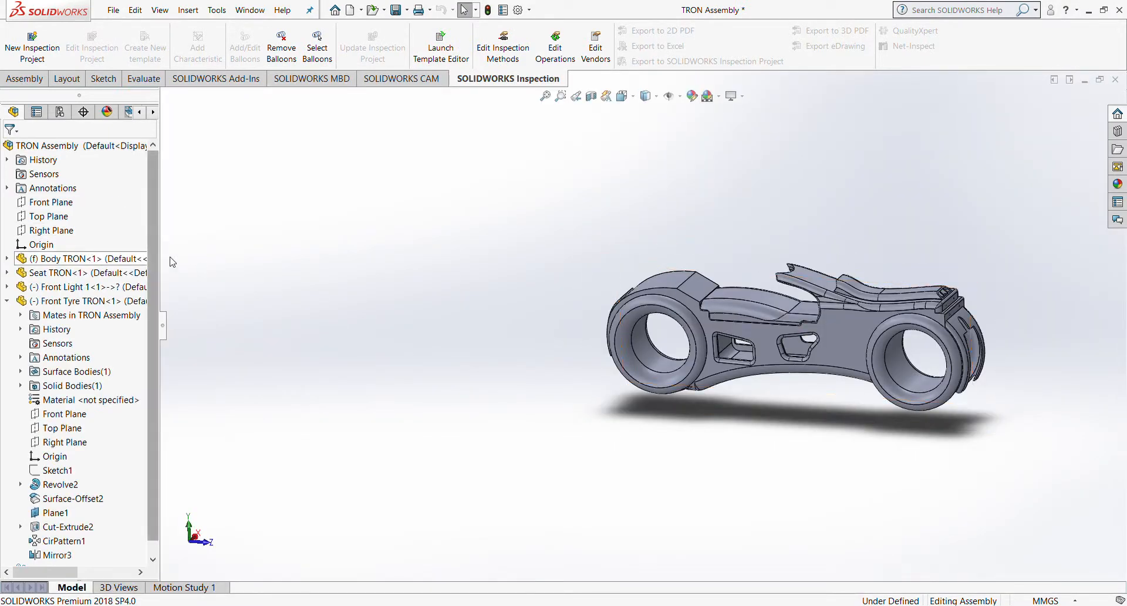
# Step: Check front, back and left views, then expand Body TRON's Cut-Extrude1 and edit Sketch8
pyautogui.hotkey('ctrl', '1')
pyautogui.hotkey('ctrl', '2')
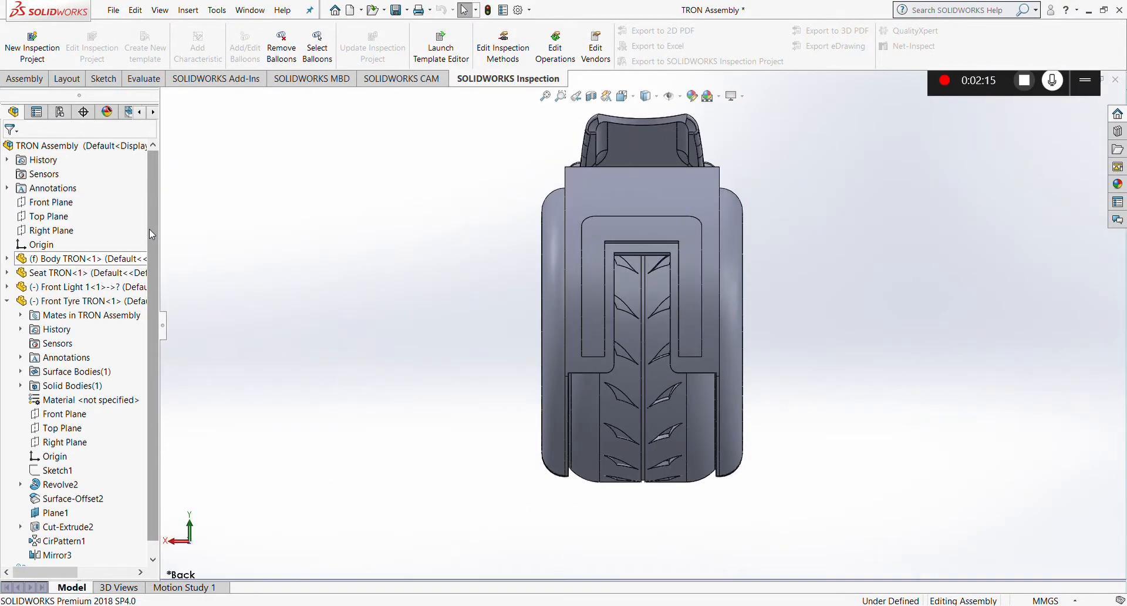
pyautogui.hotkey('ctrl', '3')
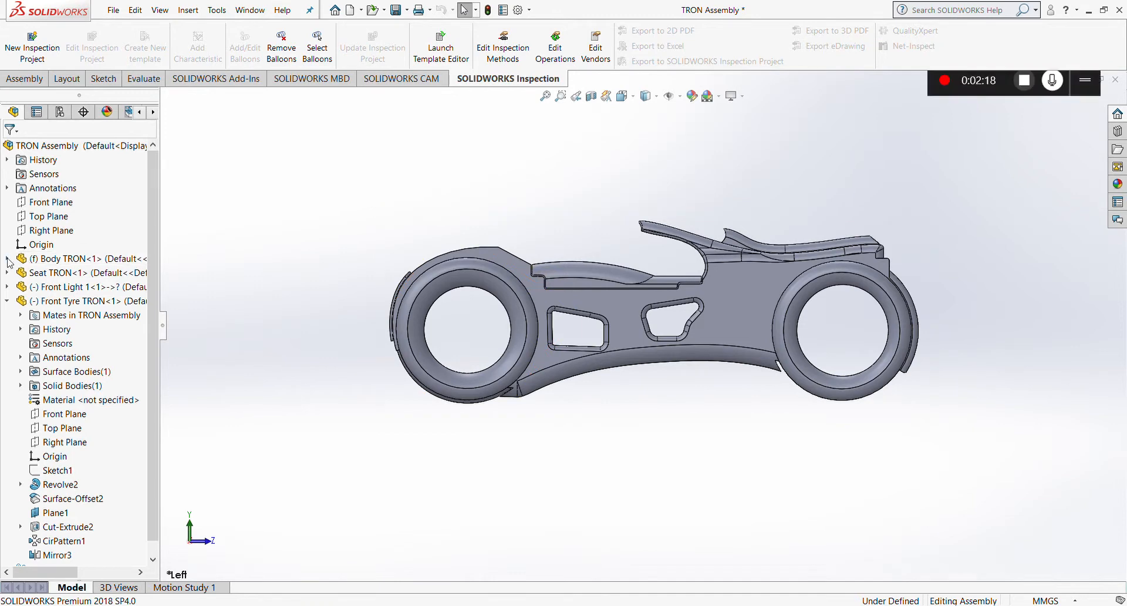
pyautogui.click(7, 259)
pyautogui.click(21, 357)
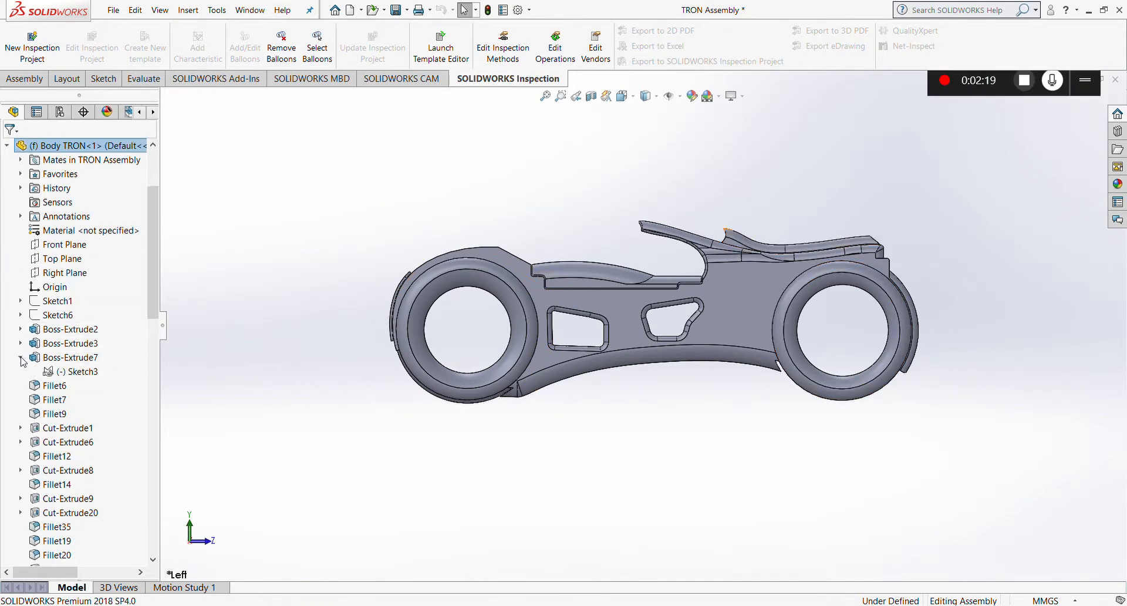
pyautogui.click(21, 342)
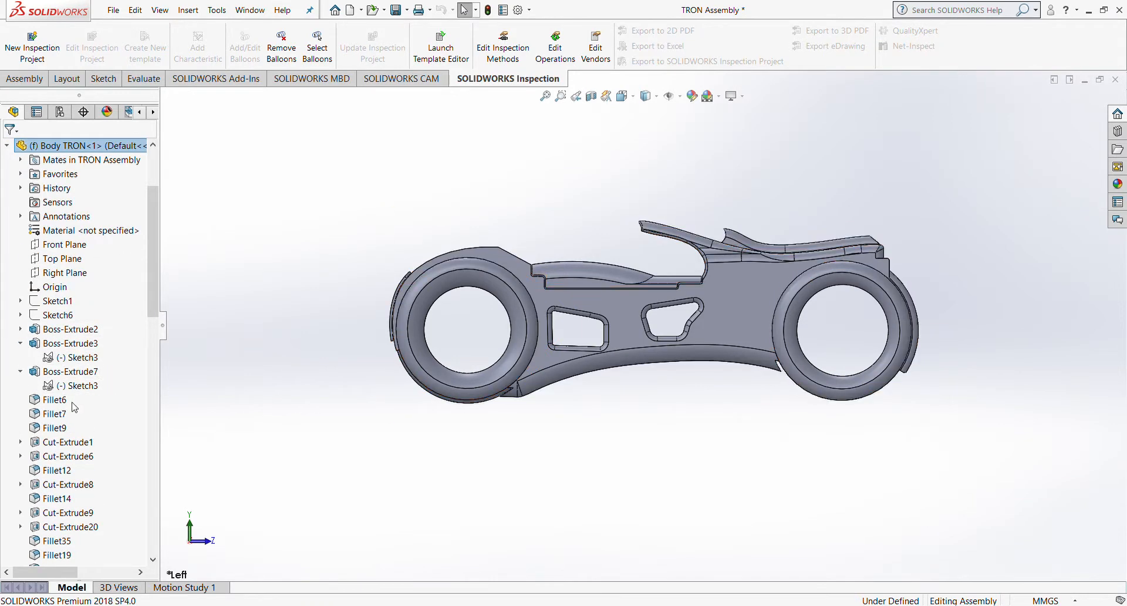
pyautogui.click(20, 441)
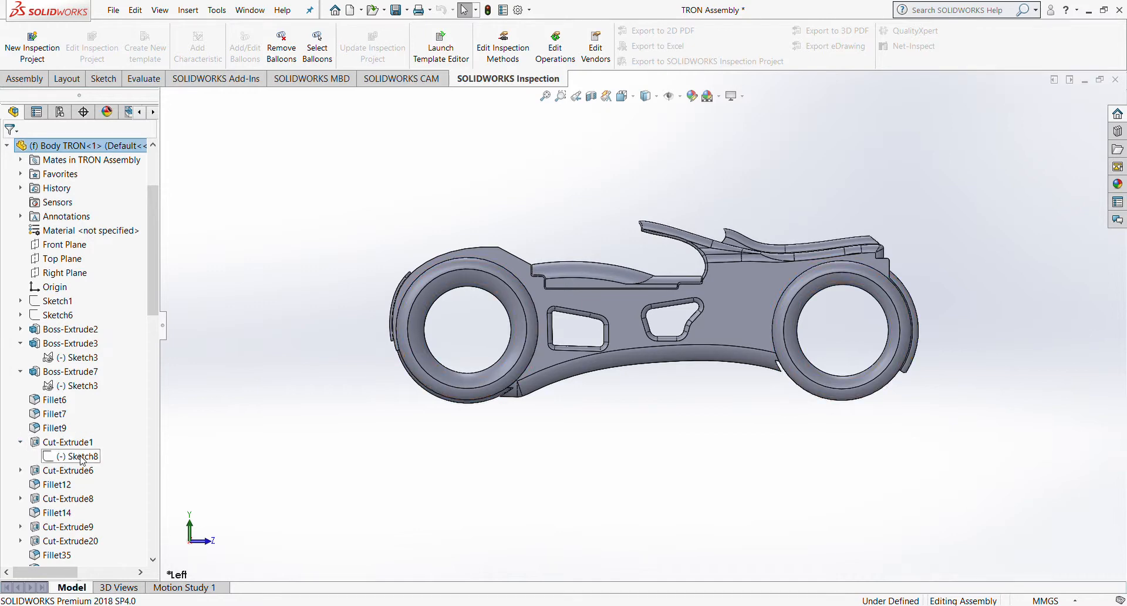
pyautogui.click(82, 458)
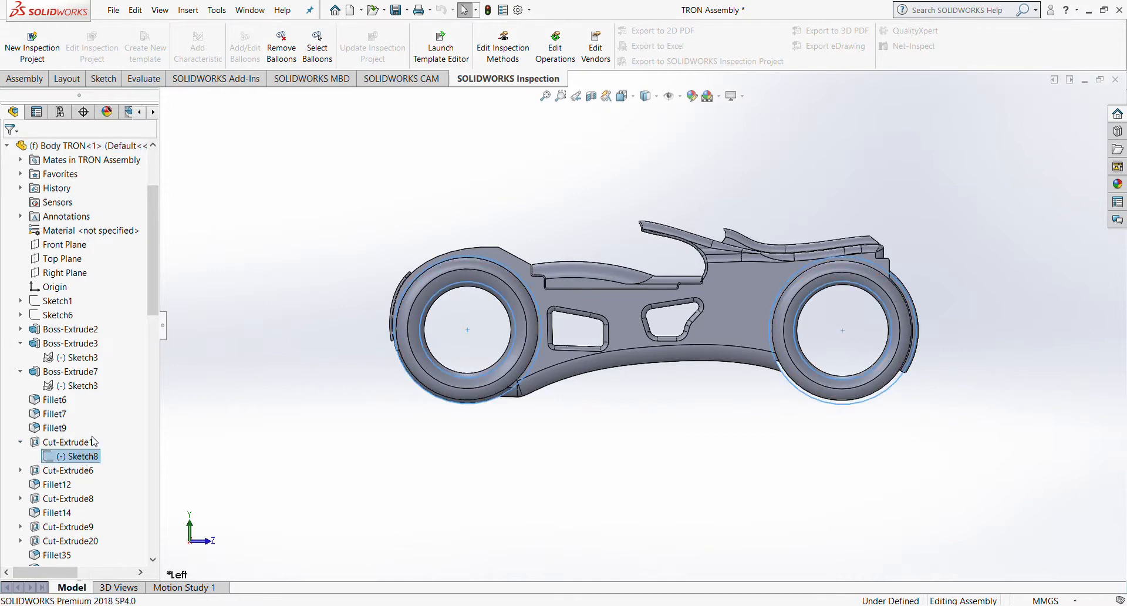
pyautogui.click(274, 407)
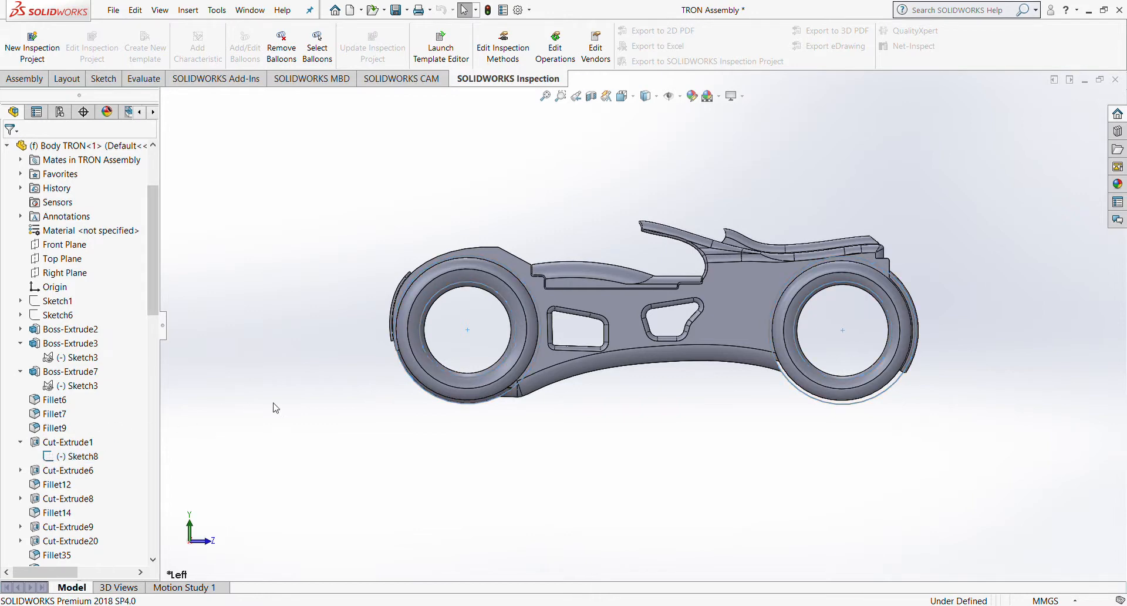
pyautogui.click(79, 457)
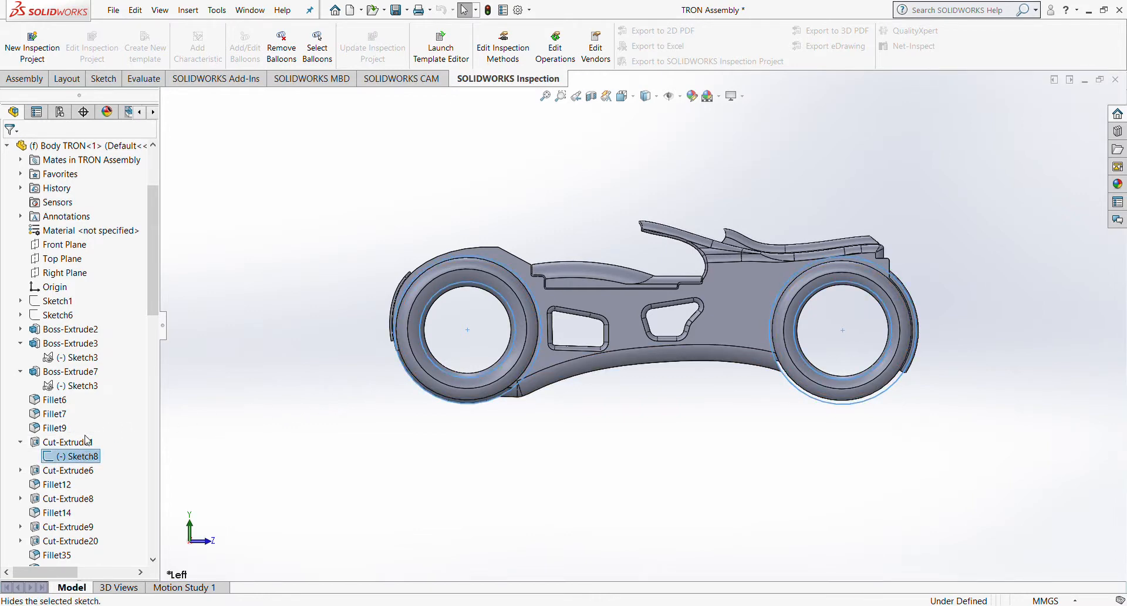
pyautogui.doubleClick(60, 460)
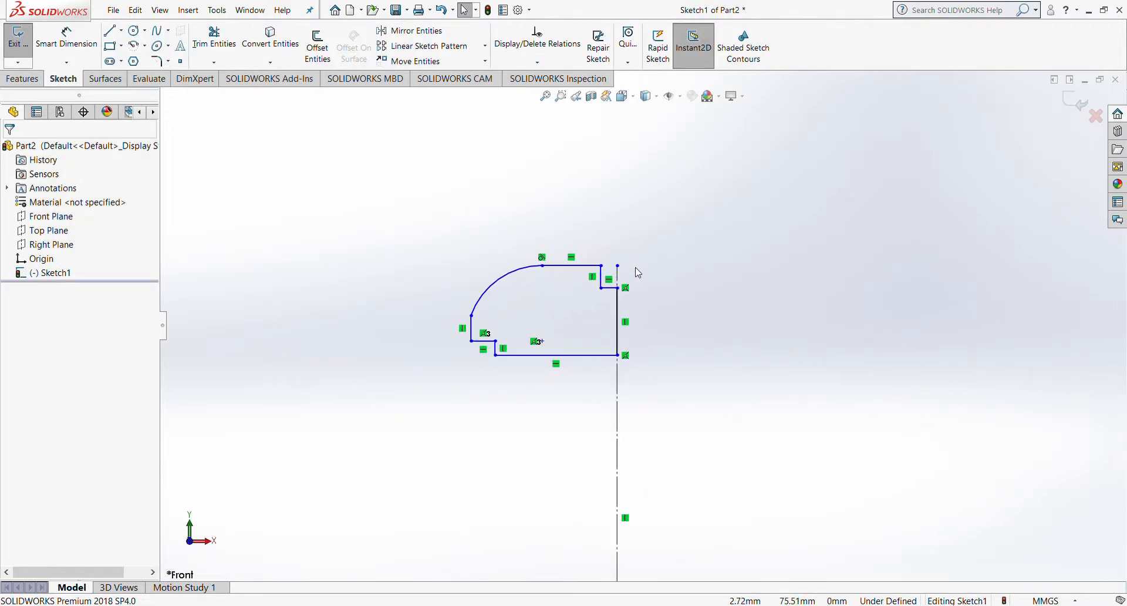
# Step: Dimension the profile's top corner to the origin, then cancel the unplaced 75.80 dimension
pyautogui.scroll(-4, 638, 273)
pyautogui.scroll(5, 614, 347)
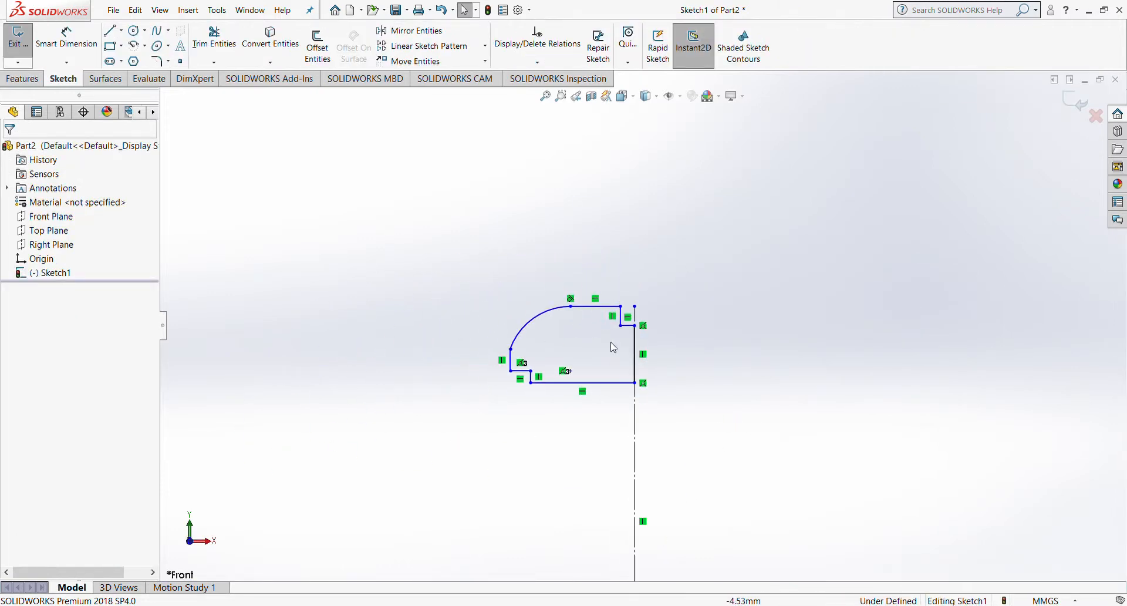
pyautogui.scroll(3, 637, 325)
pyautogui.click(67, 36)
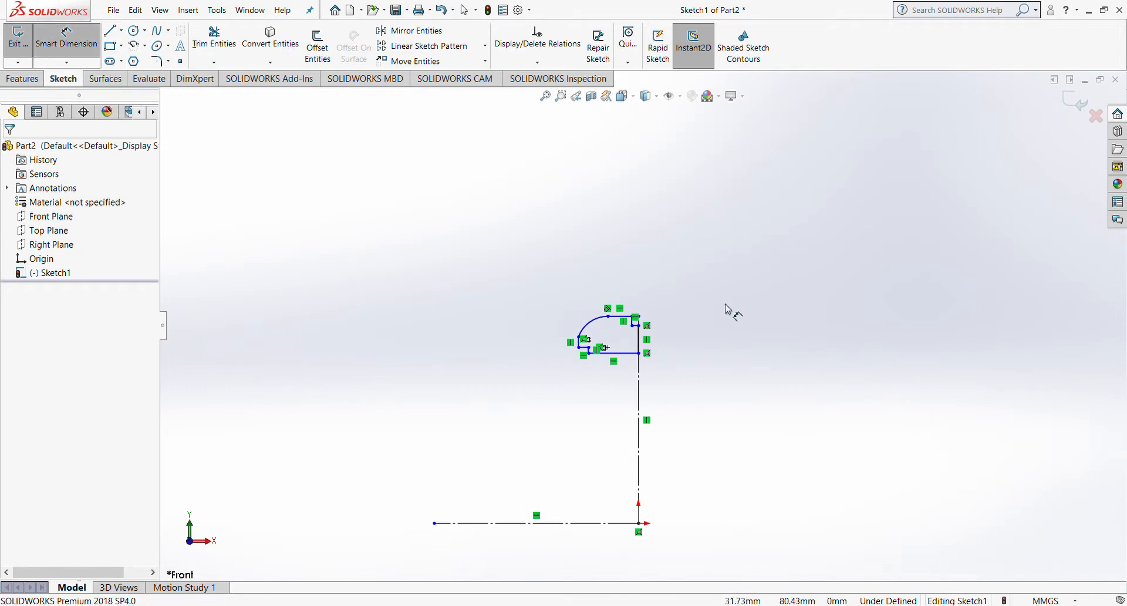
pyautogui.scroll(-5, 611, 334)
pyautogui.click(369, 350)
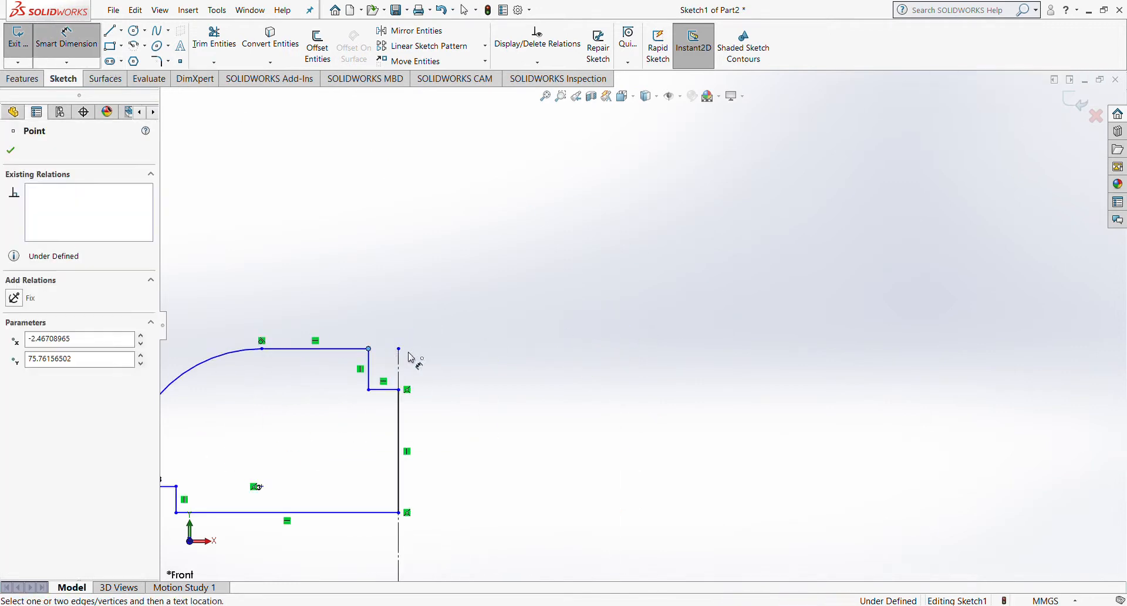
pyautogui.scroll(4, 511, 409)
pyautogui.scroll(-3, 646, 464)
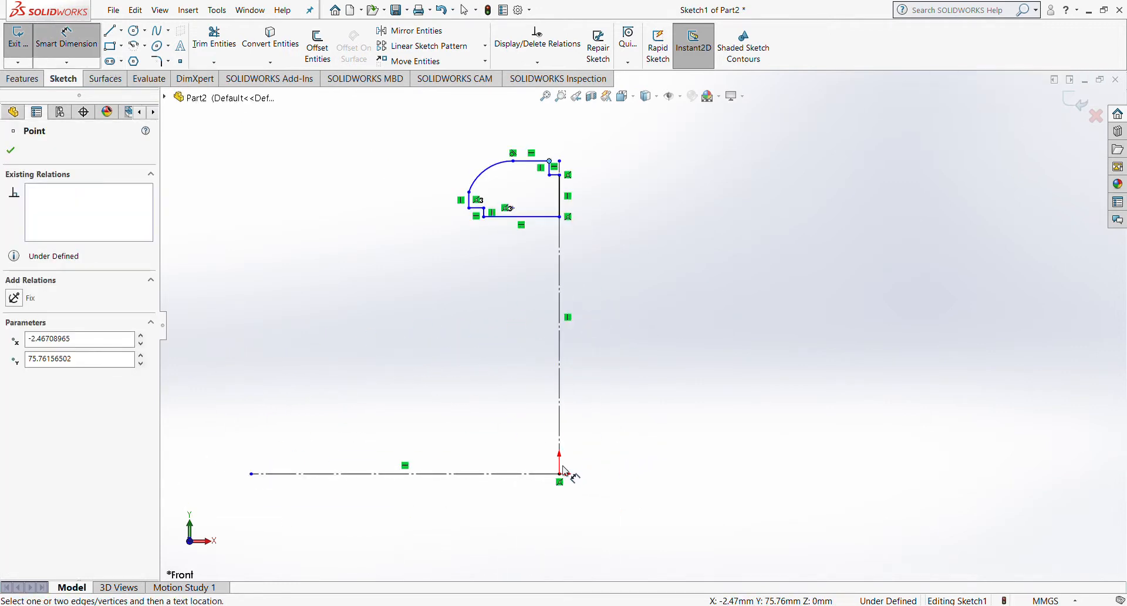
pyautogui.click(560, 475)
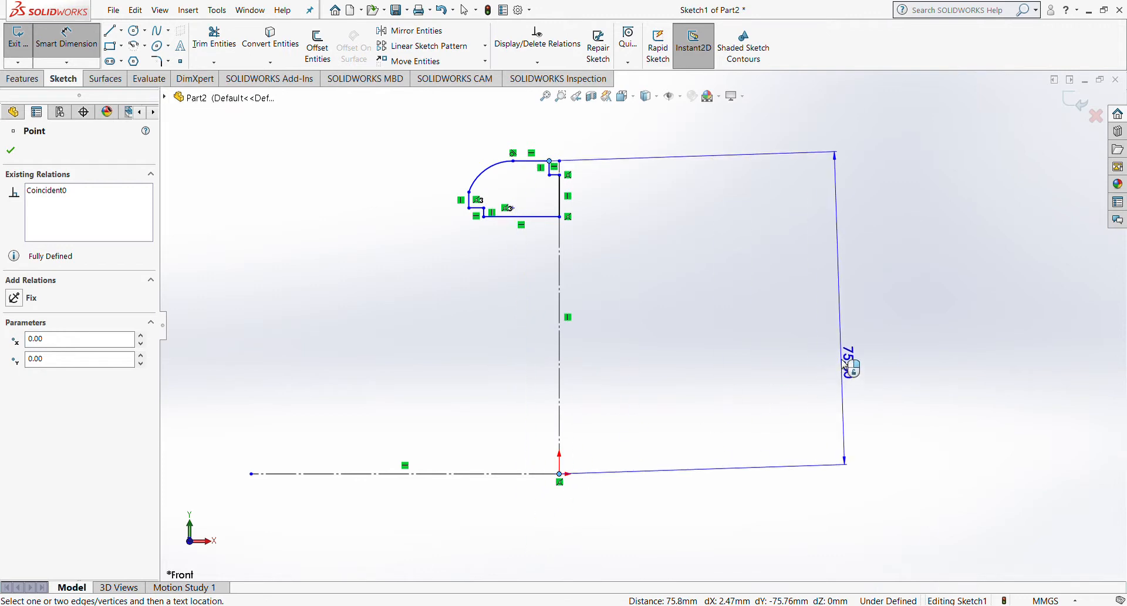
pyautogui.scroll(-6, 623, 238)
pyautogui.scroll(7, 558, 328)
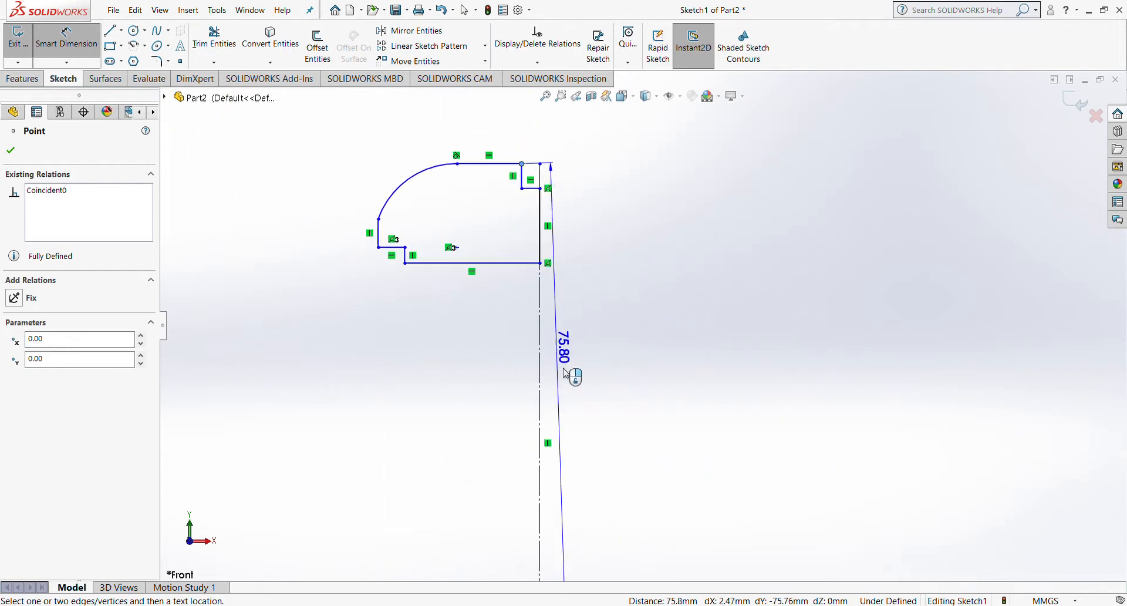
pyautogui.scroll(-3, 598, 500)
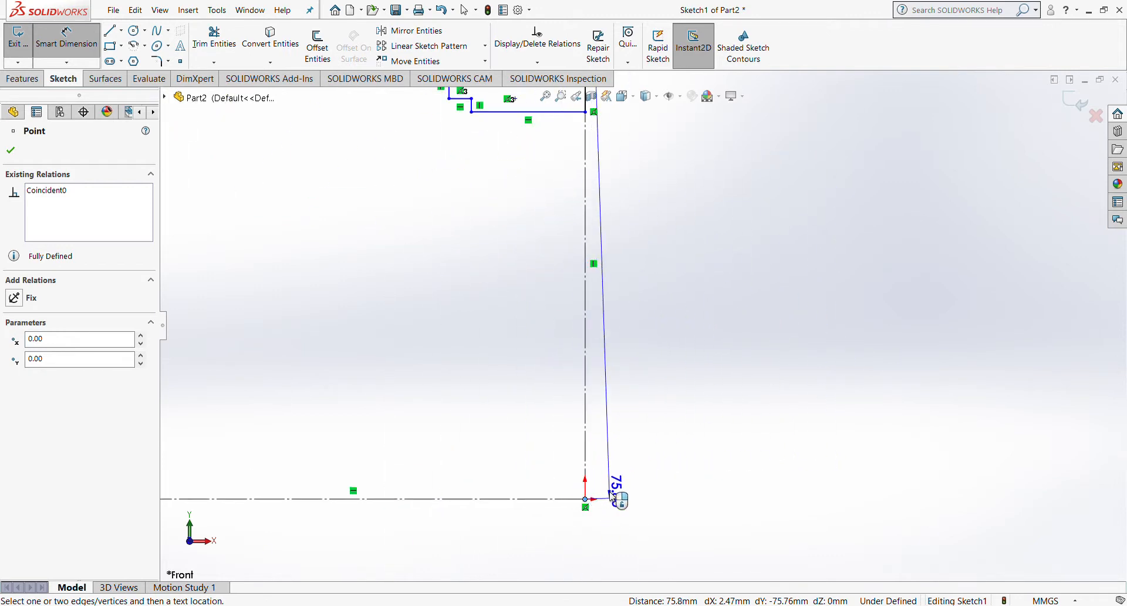
pyautogui.press('Escape')
pyautogui.press('Escape')
# Step: Dimension the top corner point across the horizontal centerline as a doubled distance
pyautogui.scroll(5, 602, 329)
pyautogui.scroll(-5, 596, 297)
pyautogui.scroll(2, 599, 282)
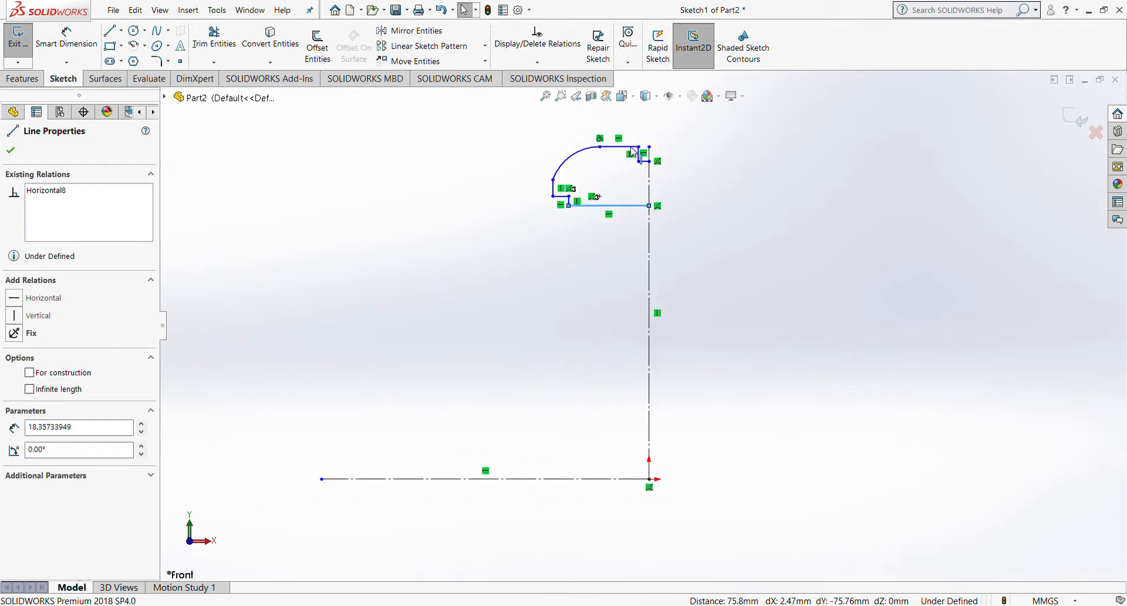
pyautogui.click(66, 37)
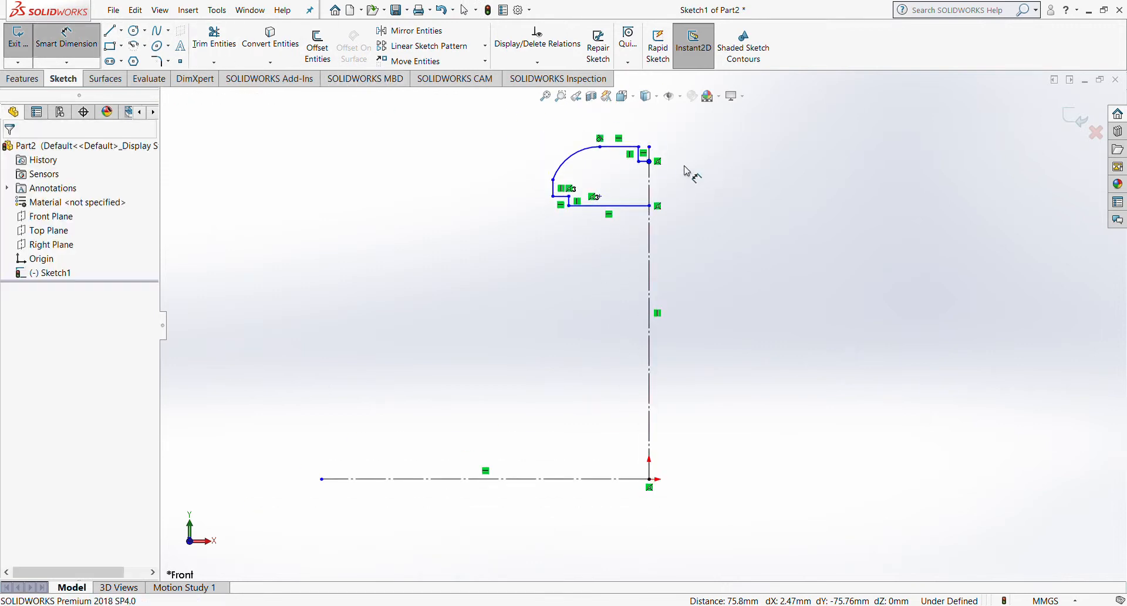
pyautogui.click(639, 149)
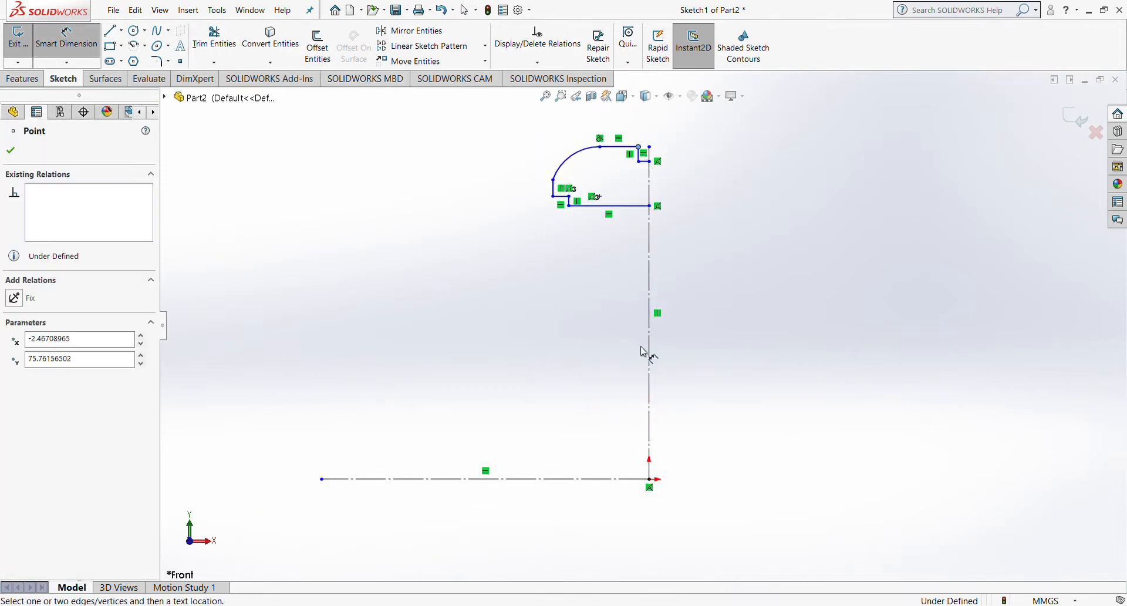
pyautogui.click(620, 481)
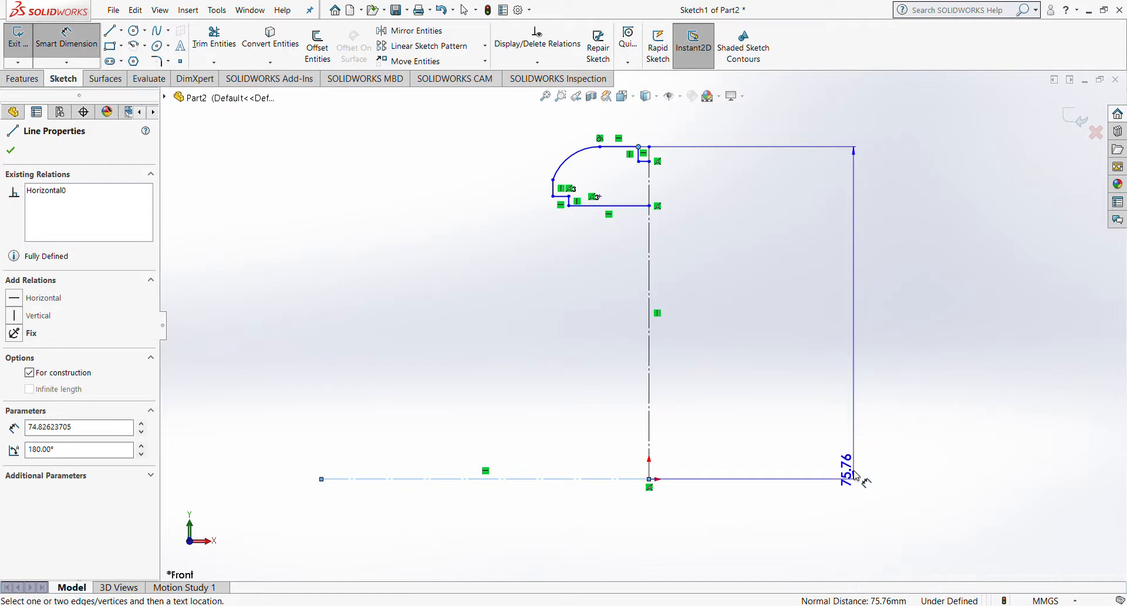
# Step: Place the doubled-distance dimension right of the profile and change it to 645 mm
pyautogui.scroll(1, 855, 494)
pyautogui.scroll(-2, 855, 495)
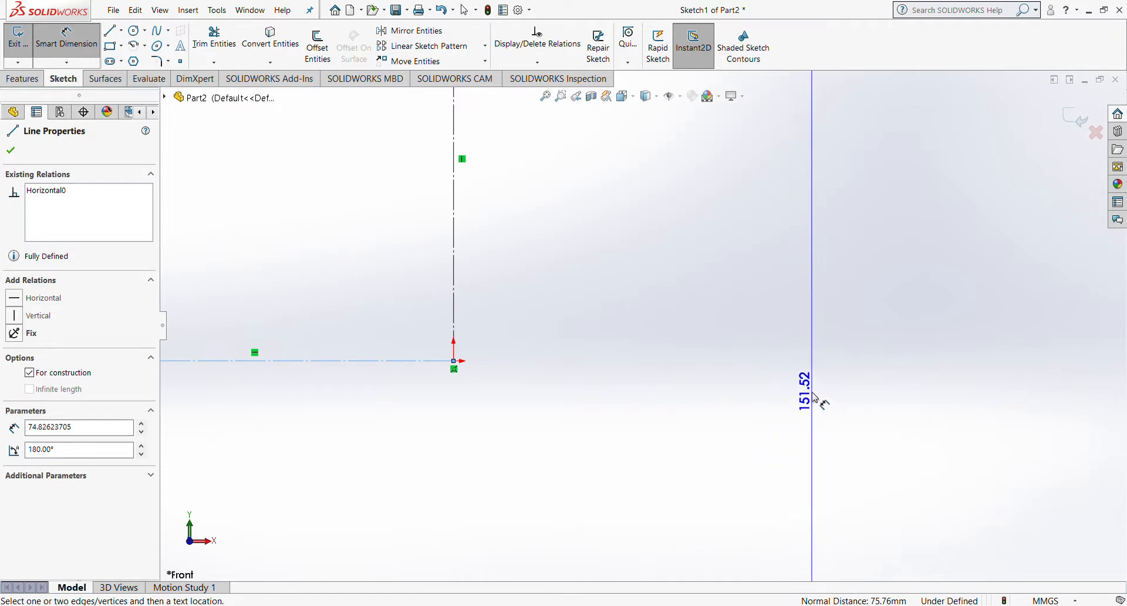
pyautogui.click(817, 399)
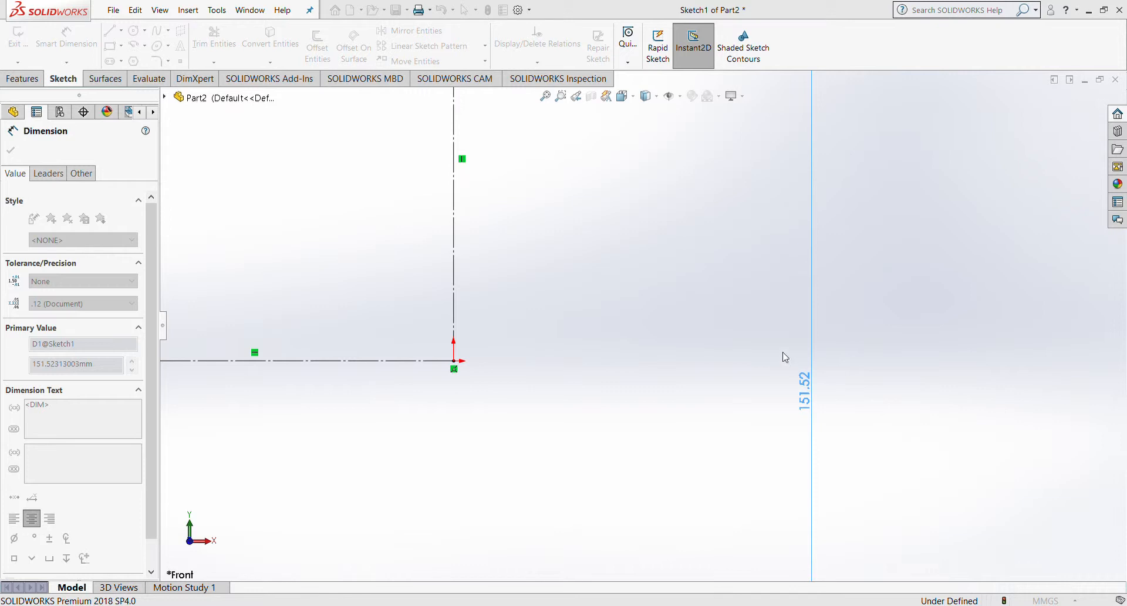
pyautogui.click(768, 374)
pyautogui.scroll(6, 651, 314)
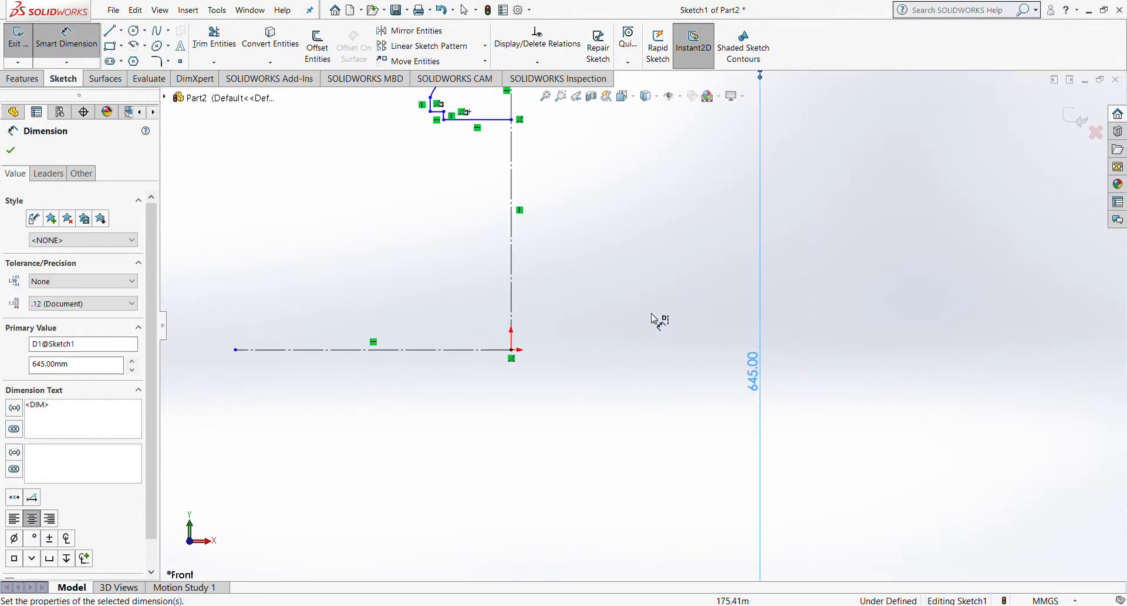
pyautogui.scroll(-4, 646, 267)
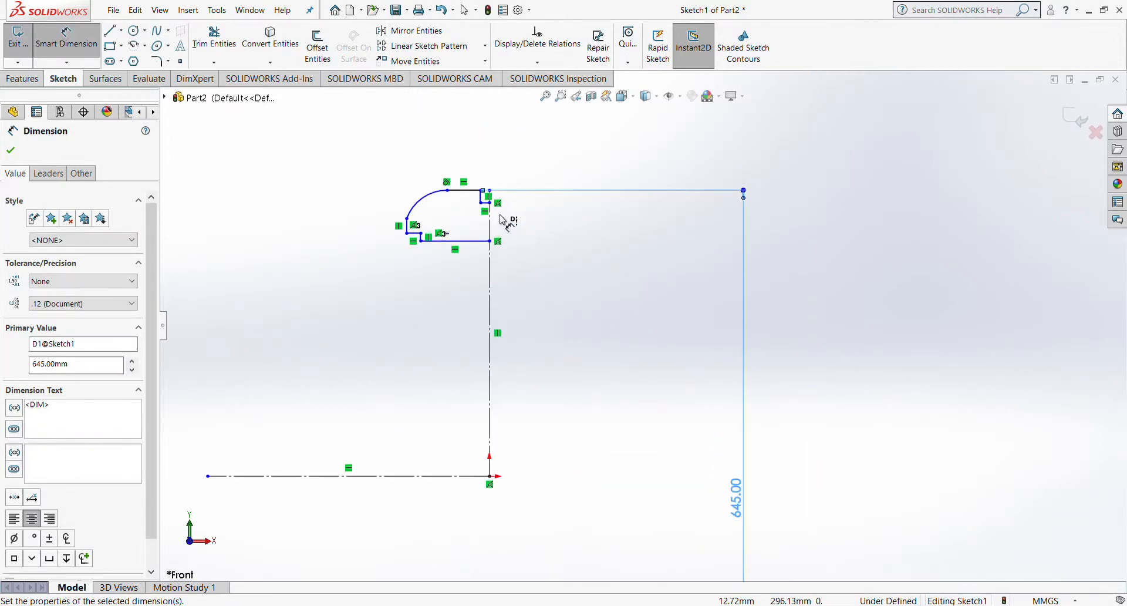
pyautogui.scroll(-4, 487, 252)
pyautogui.scroll(-1, 485, 251)
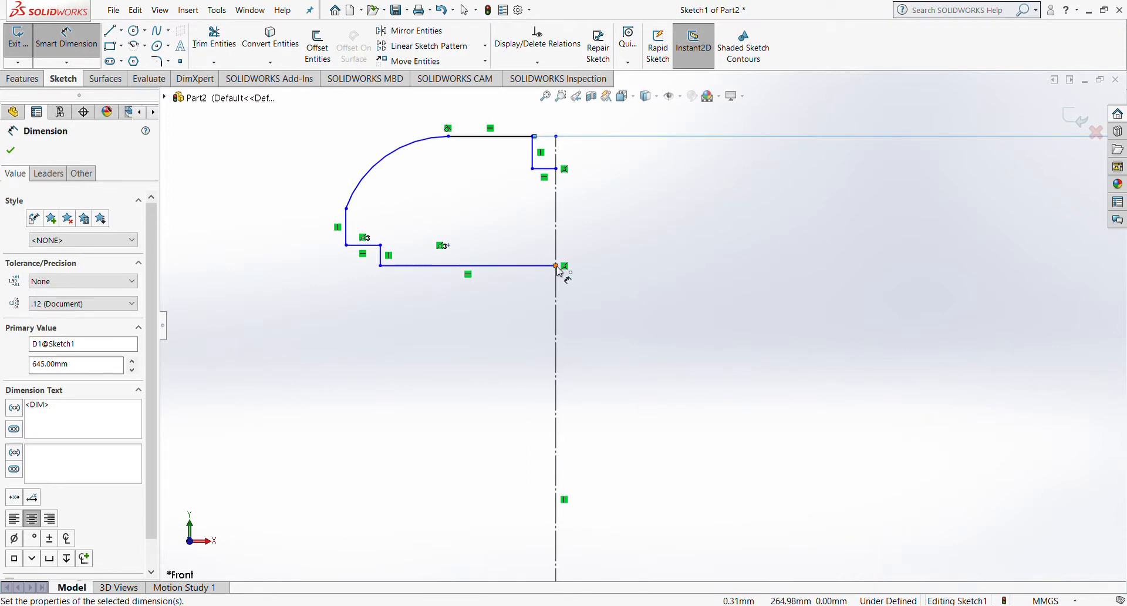
# Step: Draw a vertical line down the profile's right side from the upper corner to the bottom corner
pyautogui.click(556, 266)
pyautogui.press('Escape')
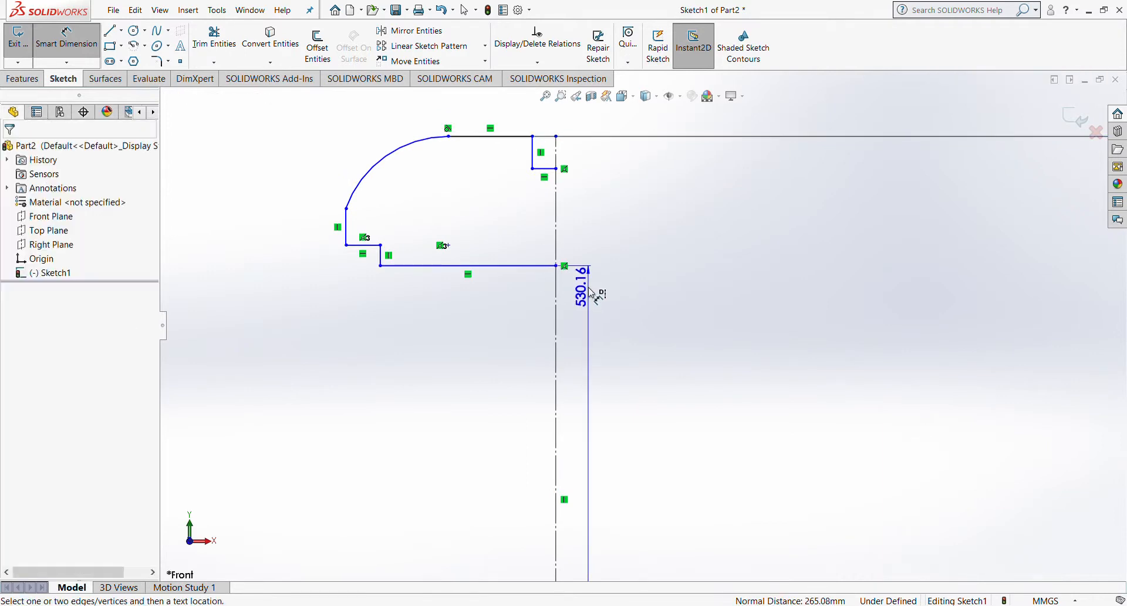
pyautogui.click(107, 33)
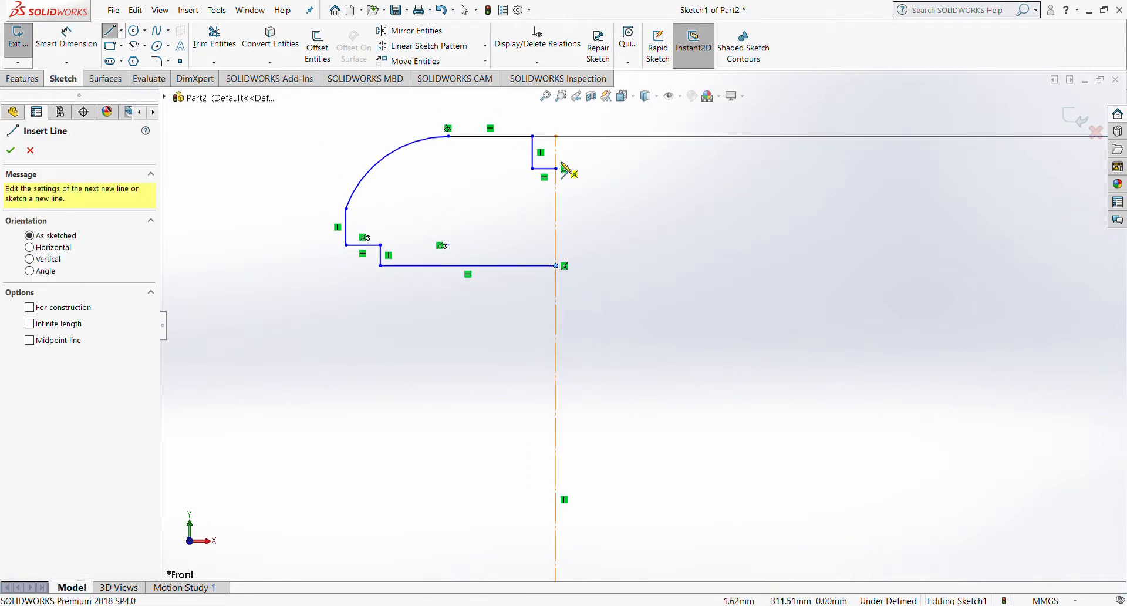
pyautogui.click(556, 169)
pyautogui.click(557, 266)
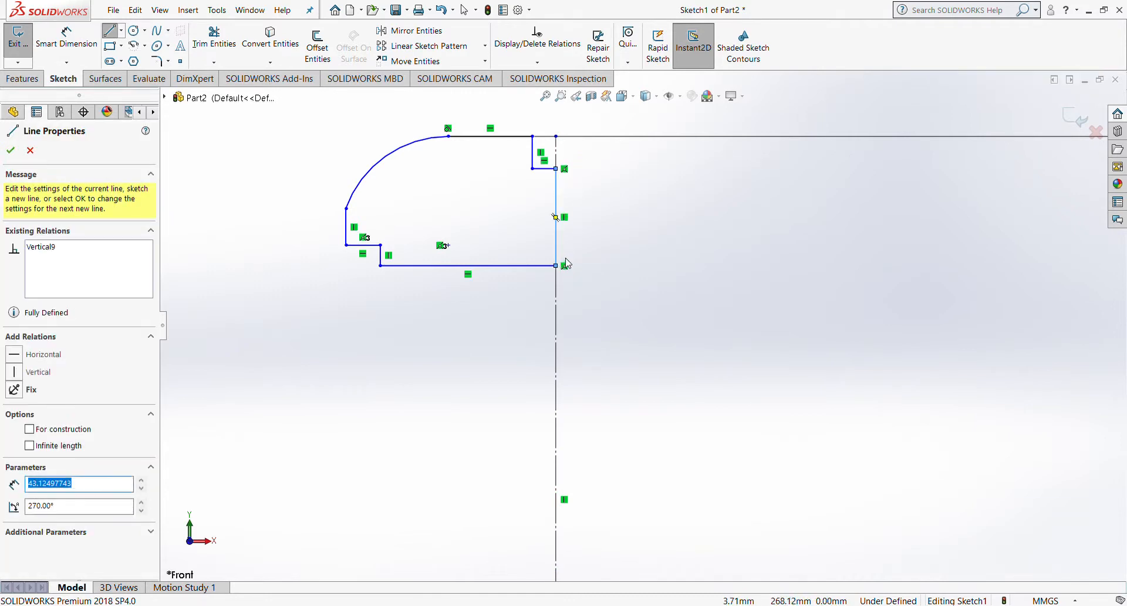
pyautogui.press('Escape')
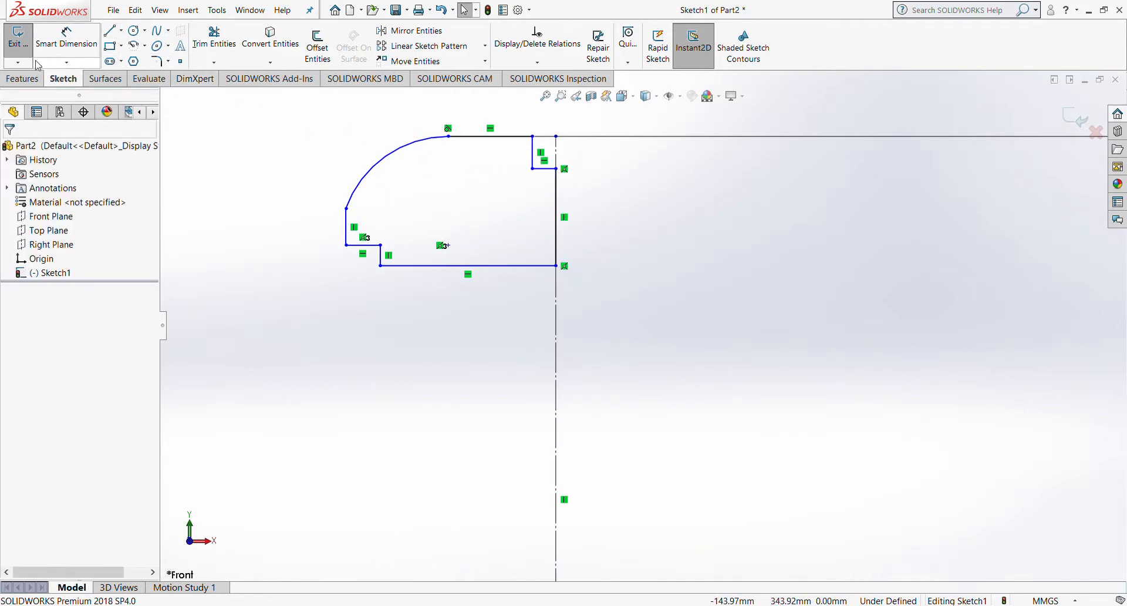
# Step: Dimension the lower inner corner across the centreline as a 420 mm inner diameter
pyautogui.click(66, 39)
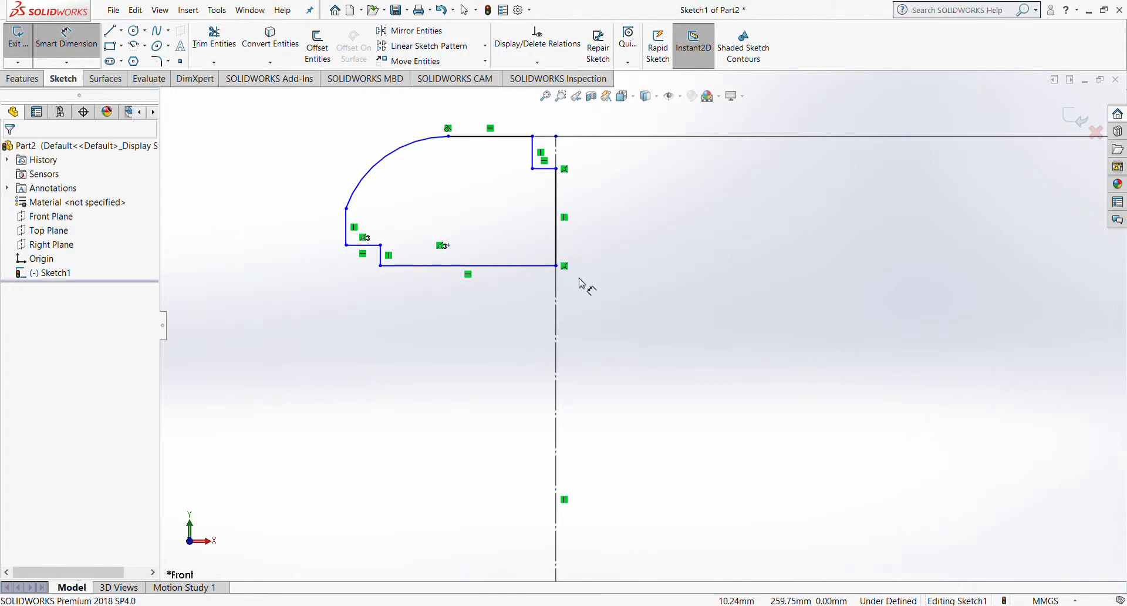
pyautogui.scroll(2, 629, 279)
pyautogui.scroll(-3, 626, 277)
pyautogui.scroll(3, 584, 342)
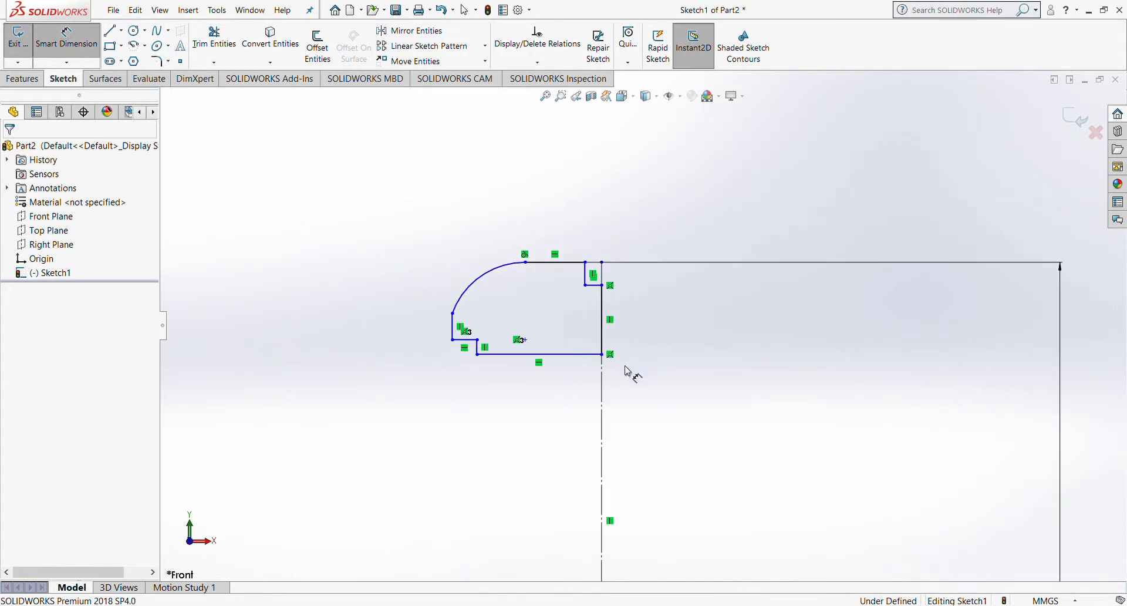
pyautogui.scroll(8, 624, 365)
pyautogui.scroll(-4, 625, 293)
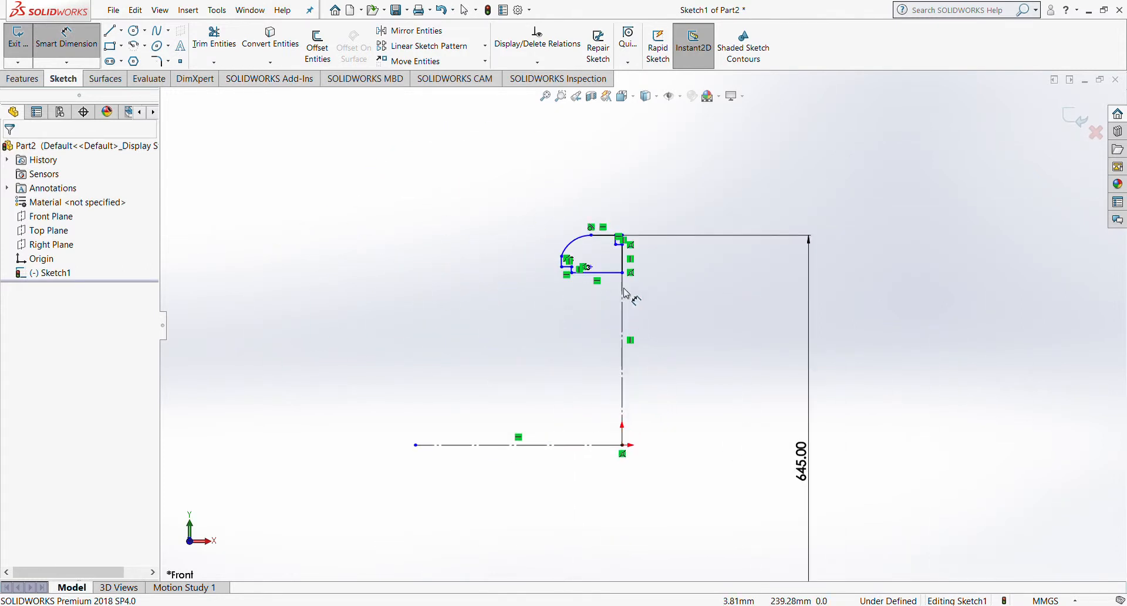
pyautogui.scroll(-2, 604, 281)
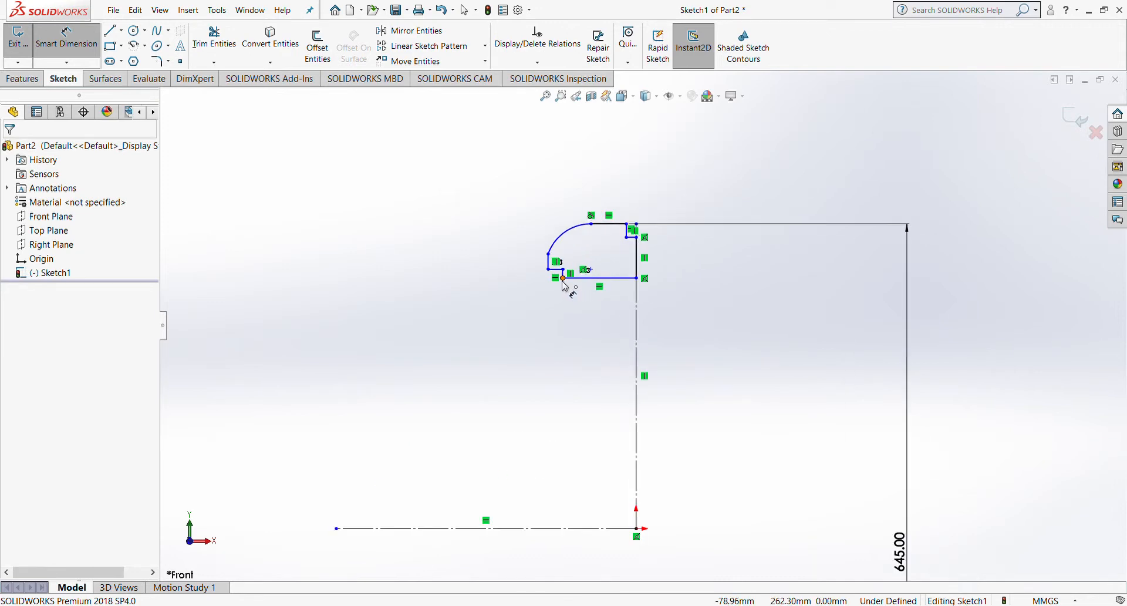
pyautogui.click(563, 279)
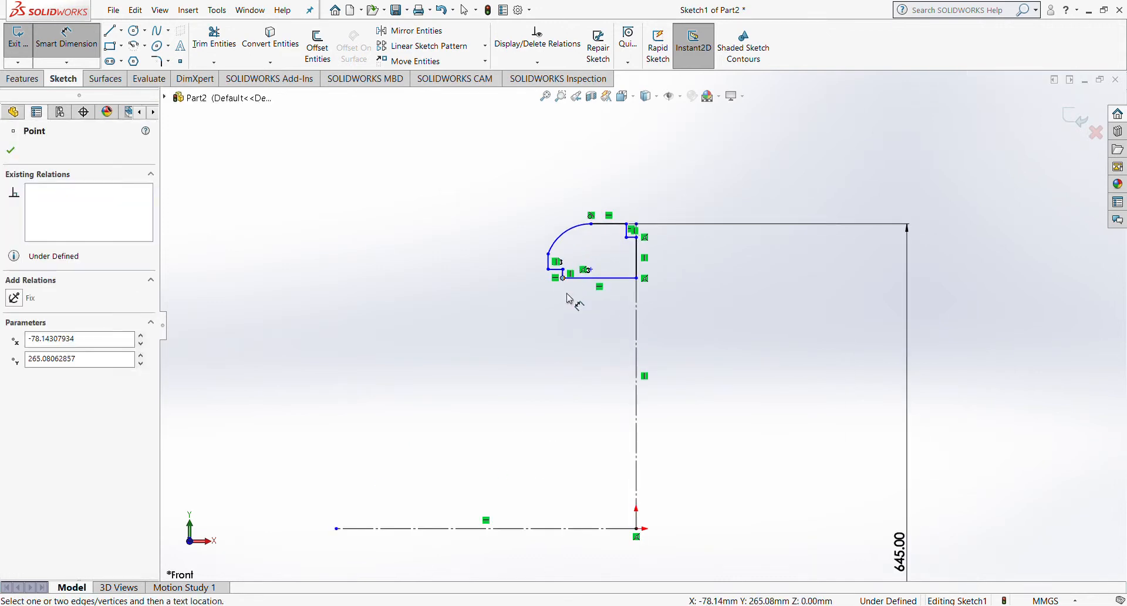
pyautogui.click(592, 528)
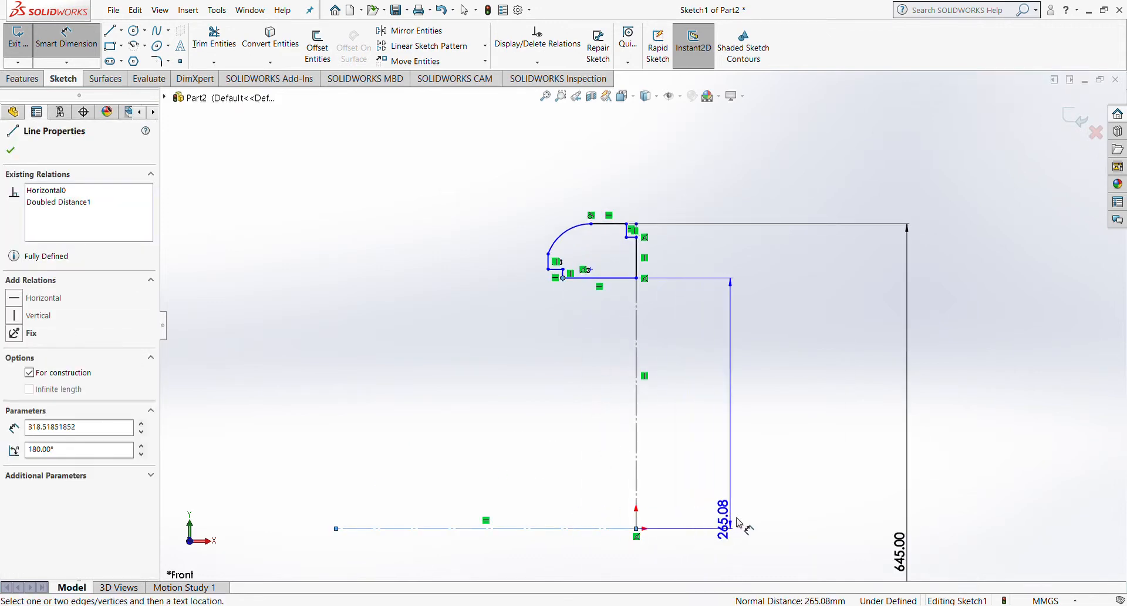
pyautogui.click(799, 552)
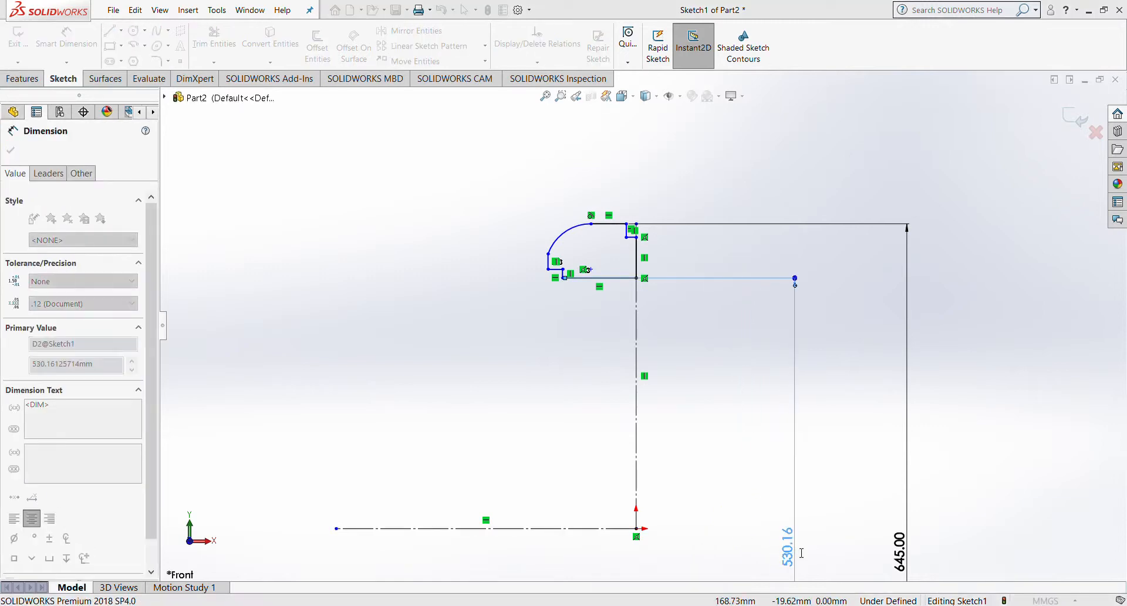
pyautogui.write('420')
pyautogui.press('Return')
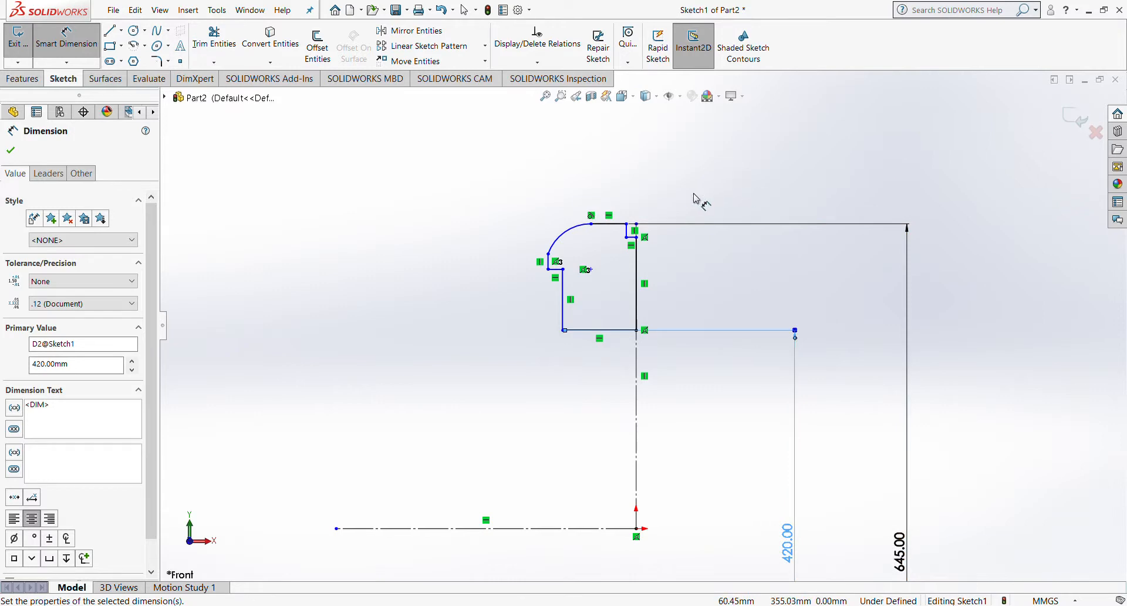
pyautogui.press('Escape')
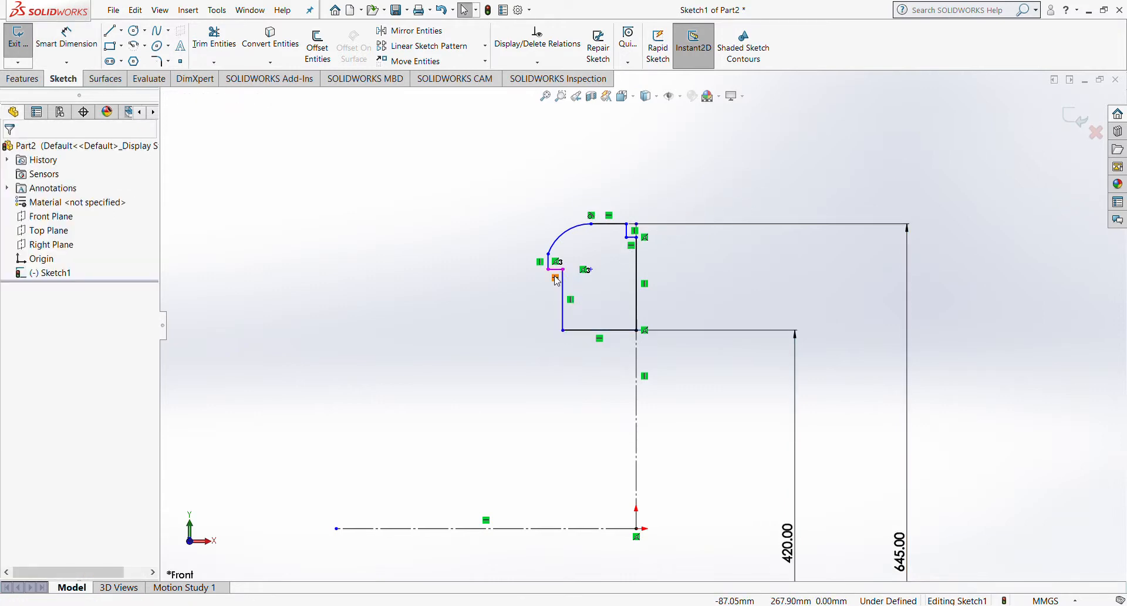
# Step: Dimension the short vertical step line at 4 mm
pyautogui.scroll(-4, 558, 281)
pyautogui.click(63, 45)
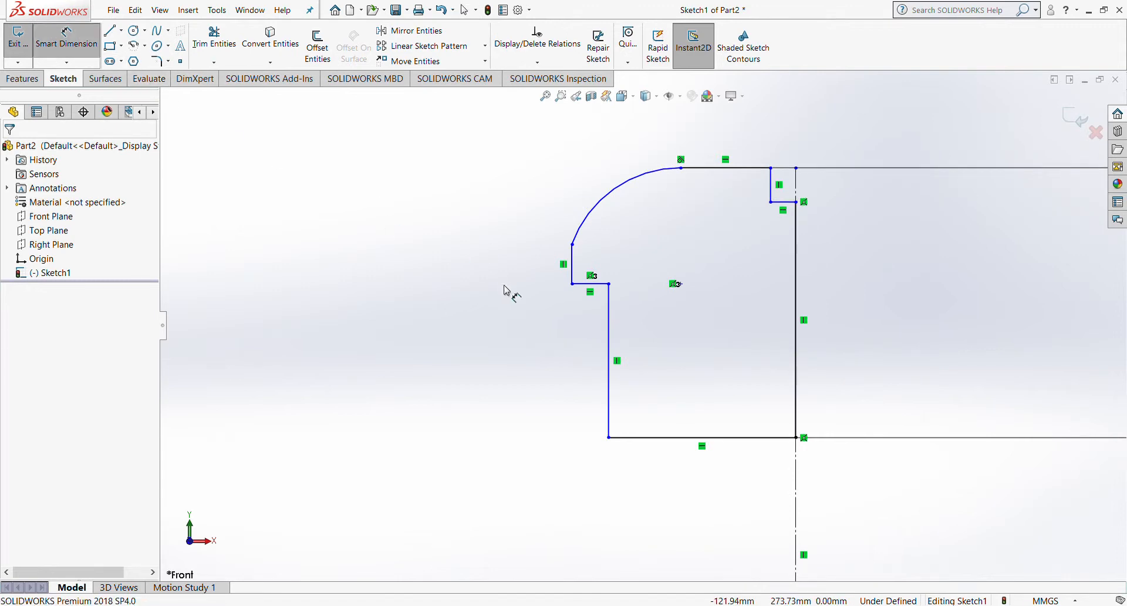
pyautogui.click(607, 339)
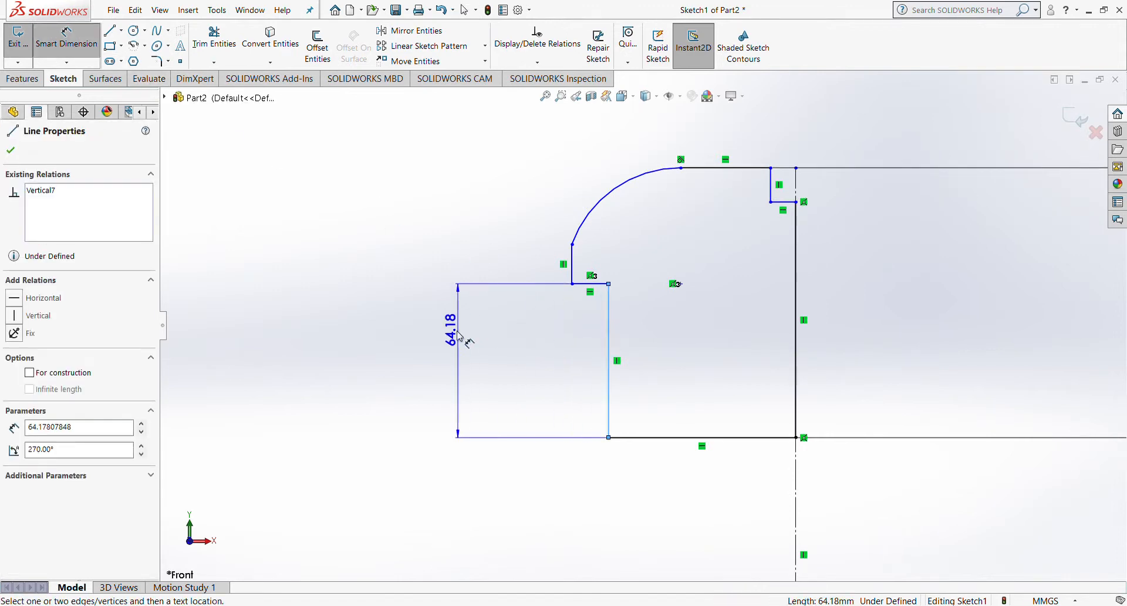
pyautogui.click(409, 339)
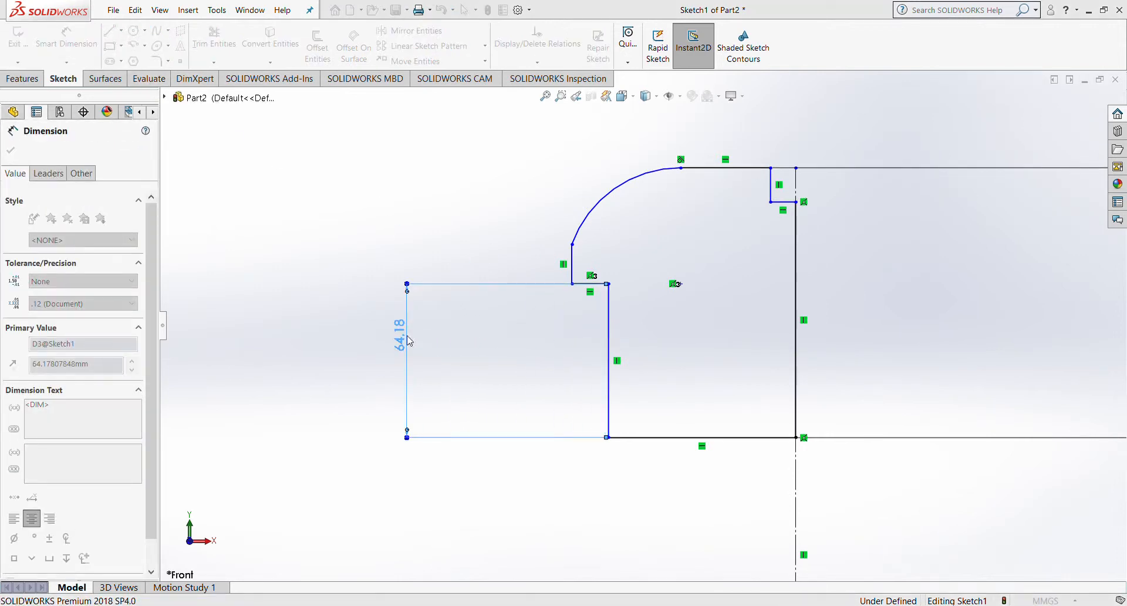
pyautogui.write('4')
pyautogui.press('Return')
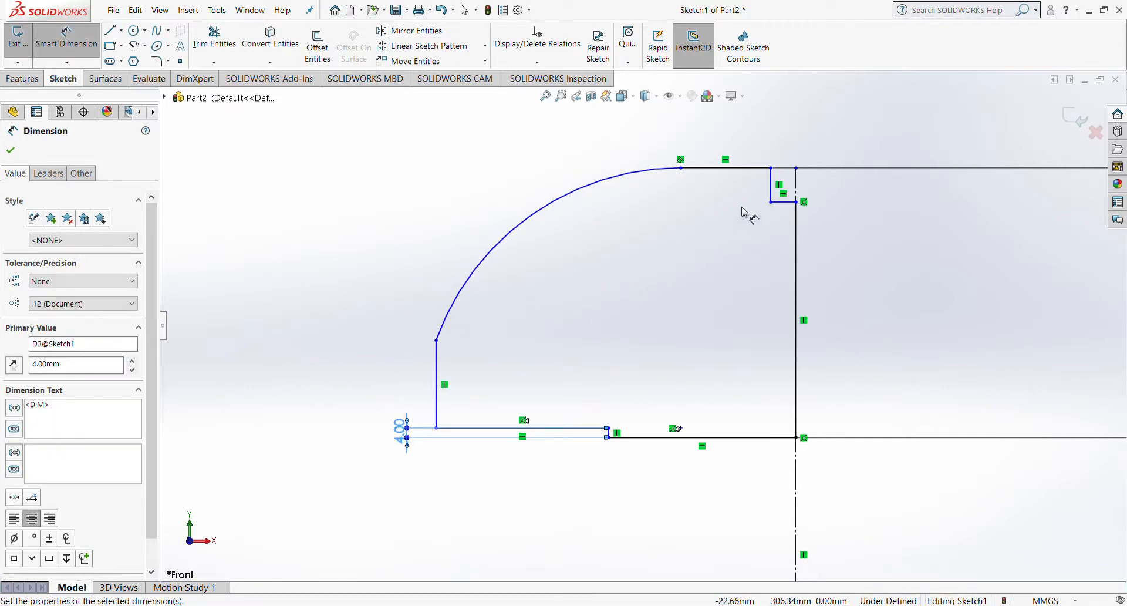
# Step: Change the step height dimension from 4 mm to 8 mm
pyautogui.doubleClick(405, 434)
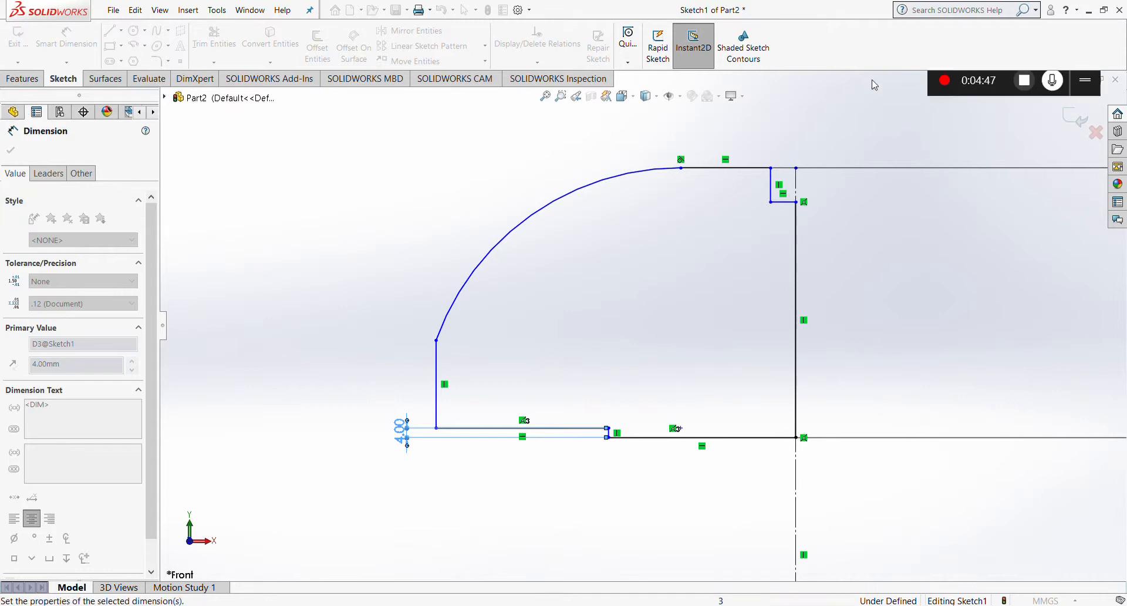
pyautogui.click(391, 353)
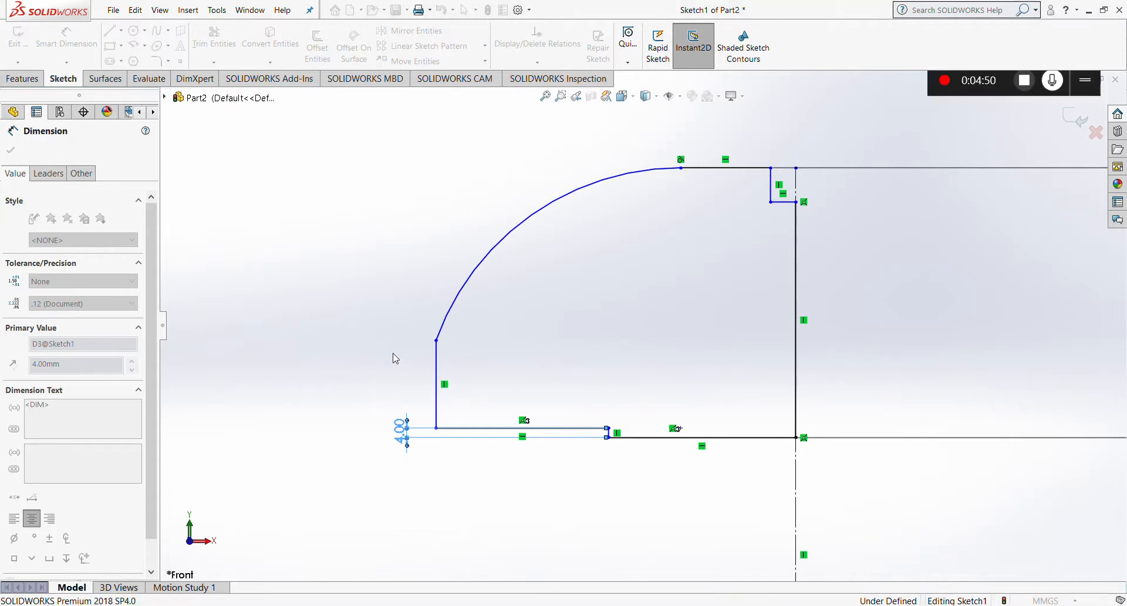
pyautogui.doubleClick(403, 432)
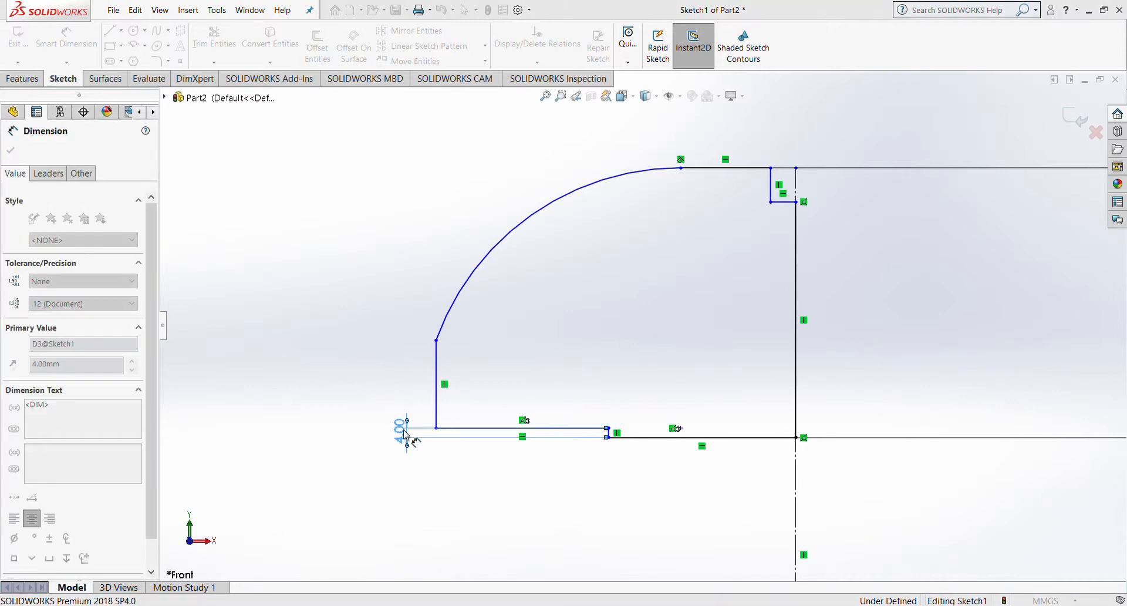
pyautogui.press('Return')
pyautogui.press('Escape')
pyautogui.press('Escape')
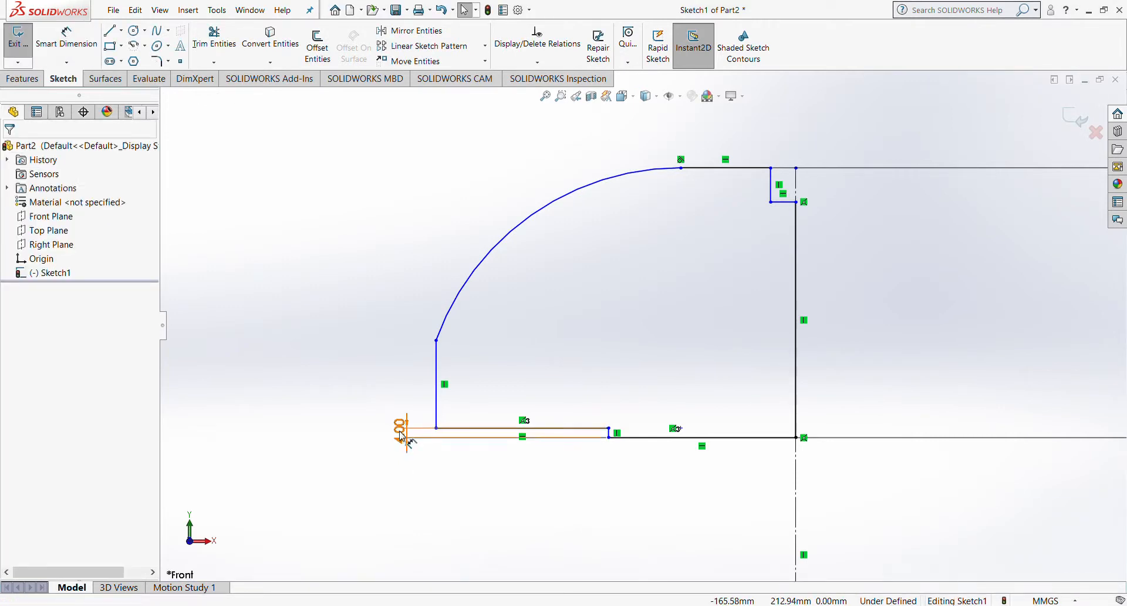
pyautogui.doubleClick(403, 433)
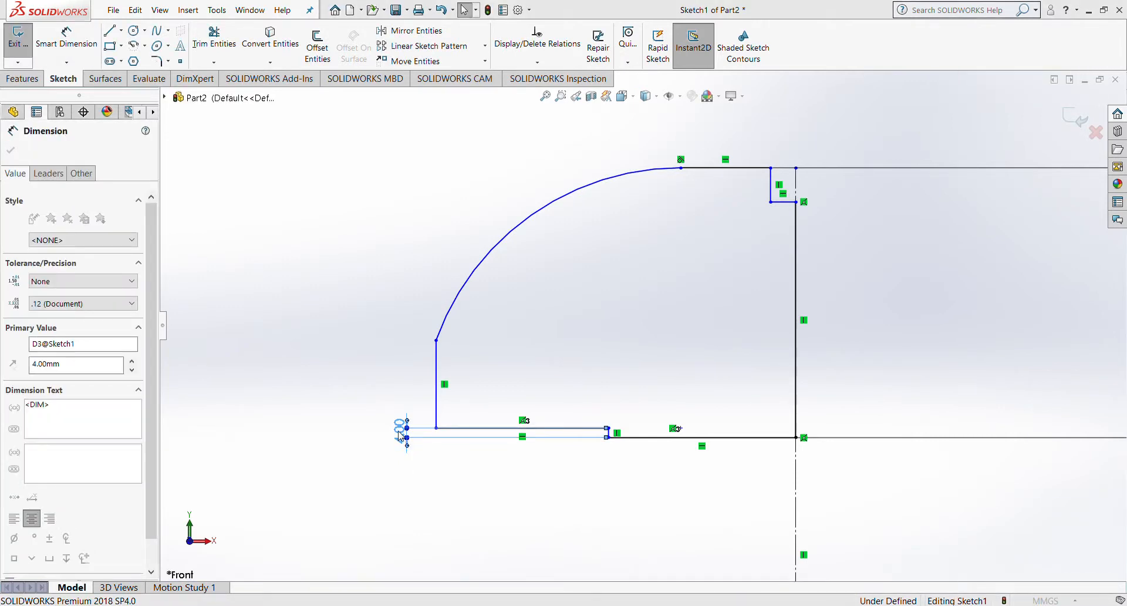
pyautogui.write('8')
pyautogui.press('Return')
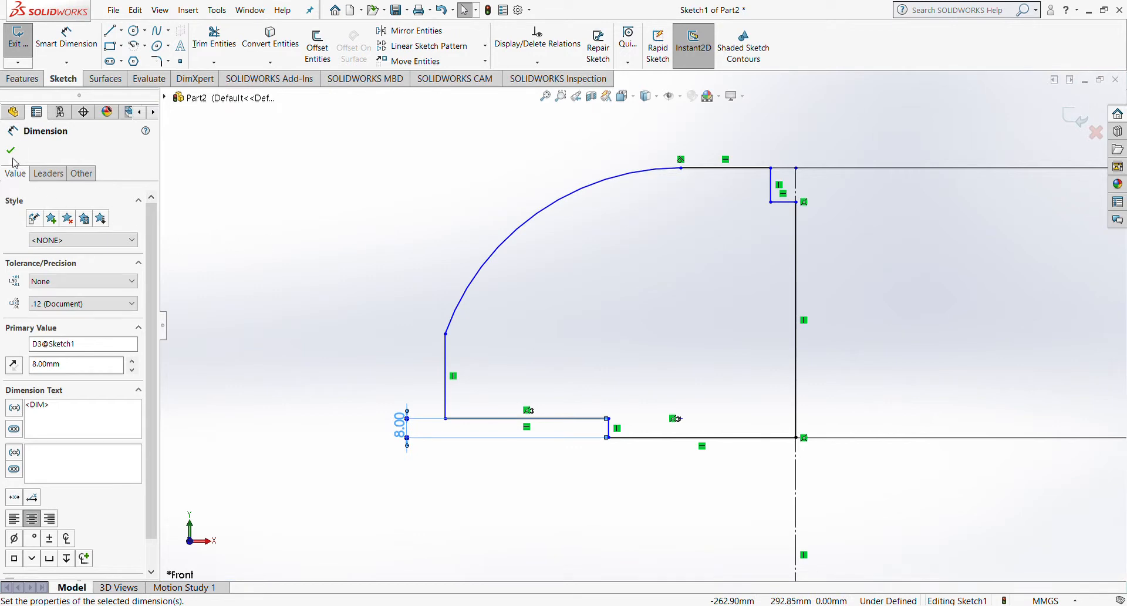
pyautogui.click(11, 150)
pyautogui.click(65, 38)
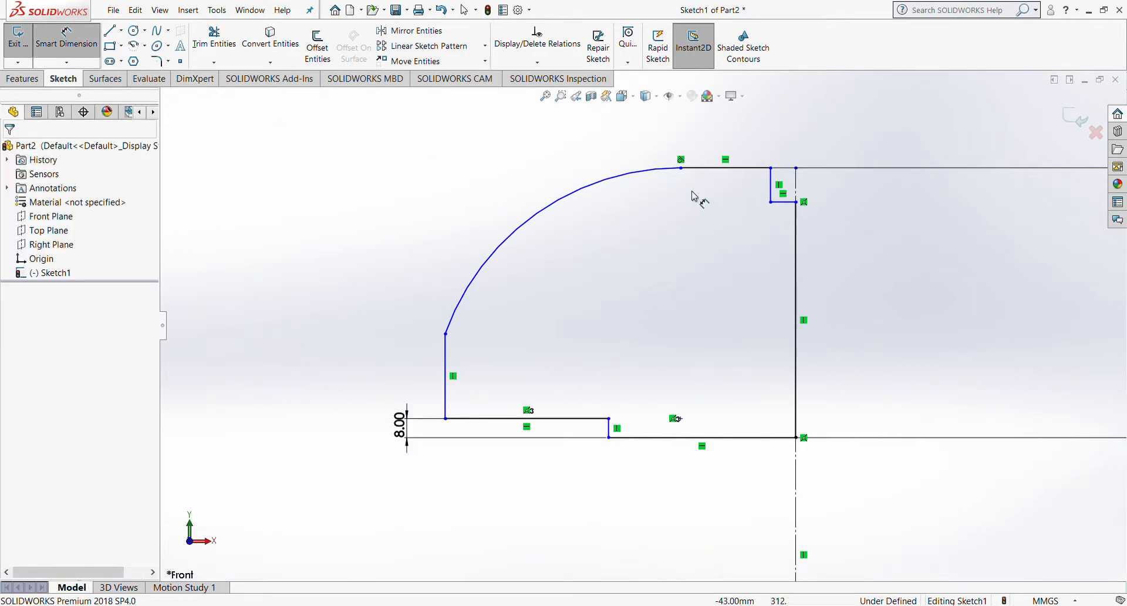
# Step: Add a 160 mm horizontal dimension from the arc's lower endpoint, then delete it
pyautogui.click(445, 334)
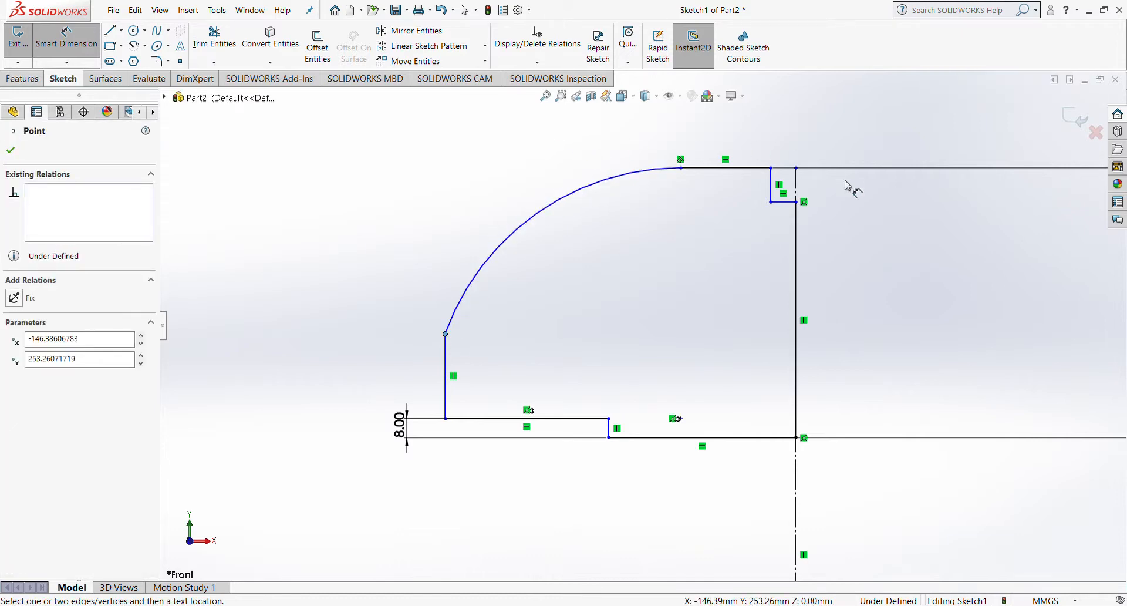
pyautogui.click(796, 439)
pyautogui.click(713, 131)
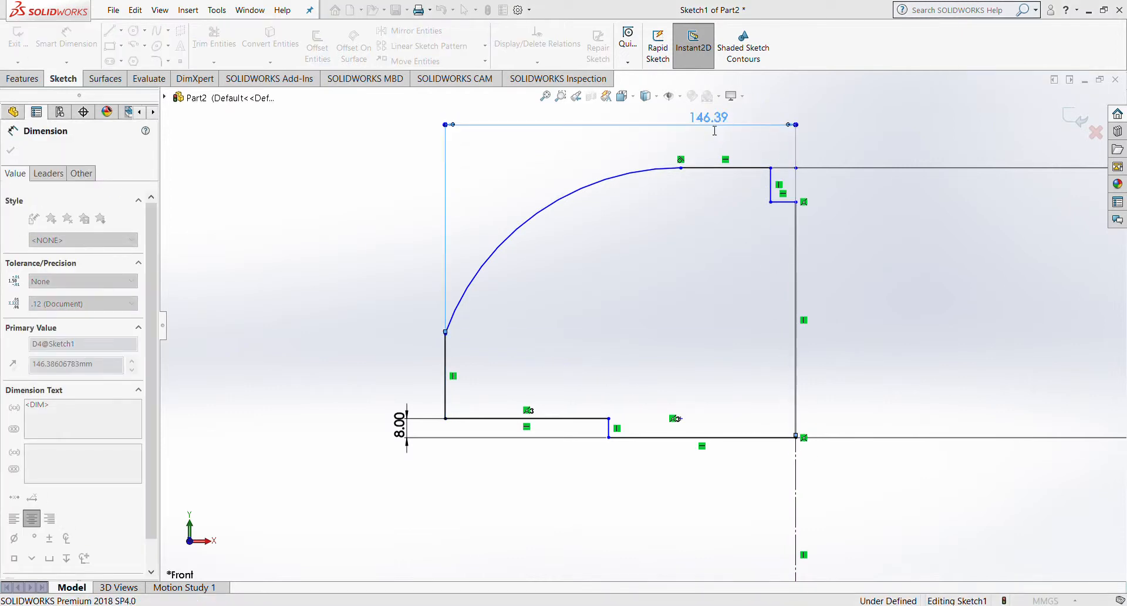
pyautogui.write('160')
pyautogui.press('Return')
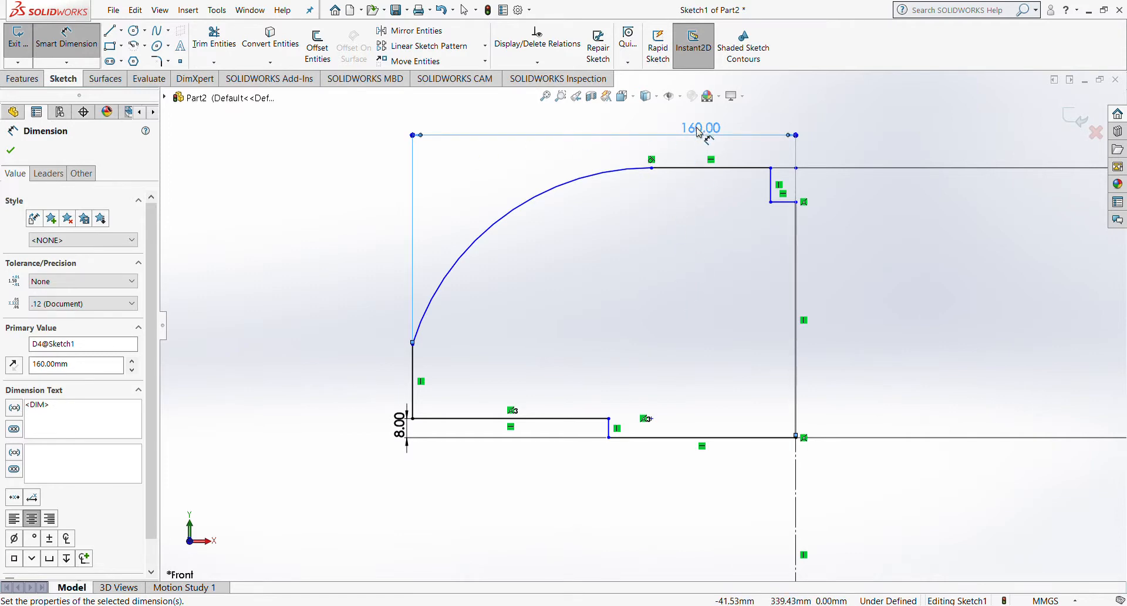
pyautogui.press('Delete')
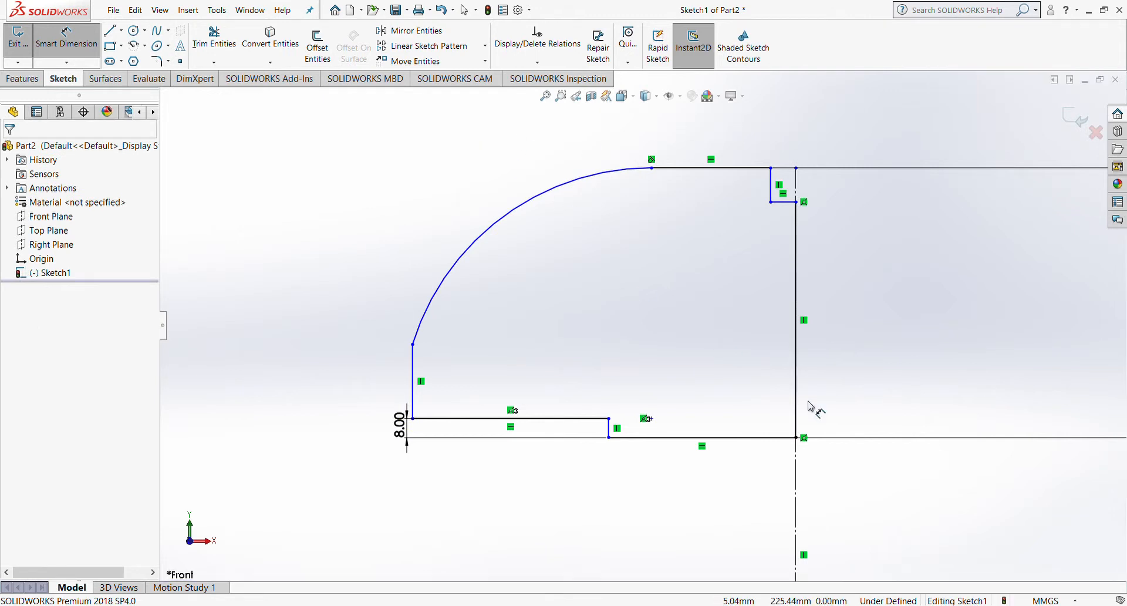
# Step: Set the distance from the bottom-right corner to the lower step corner to 160 mm
pyautogui.click(797, 438)
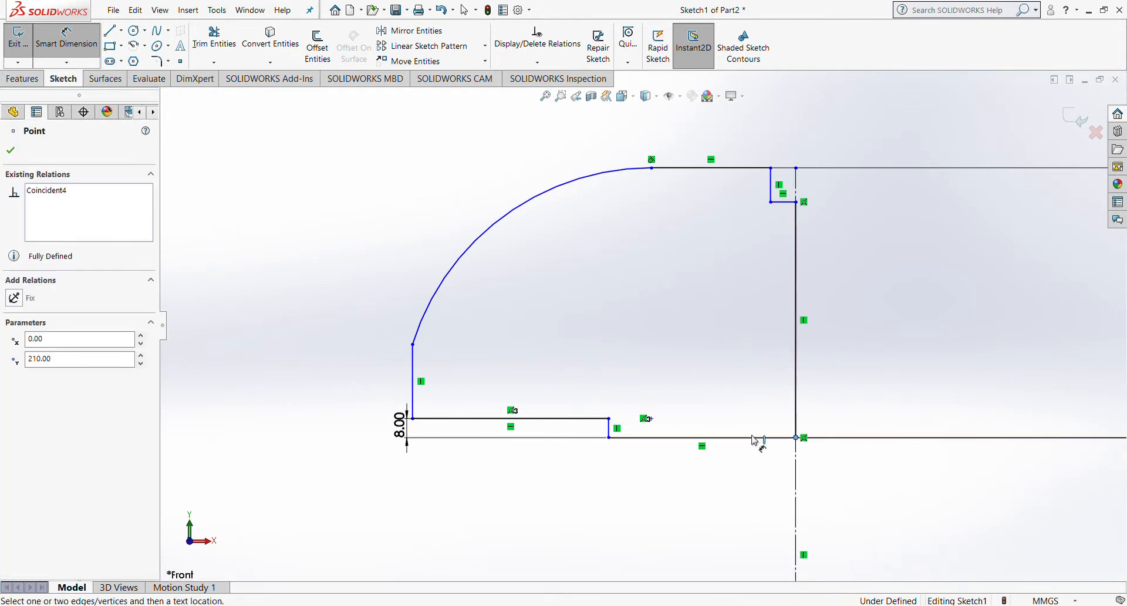
pyautogui.click(610, 438)
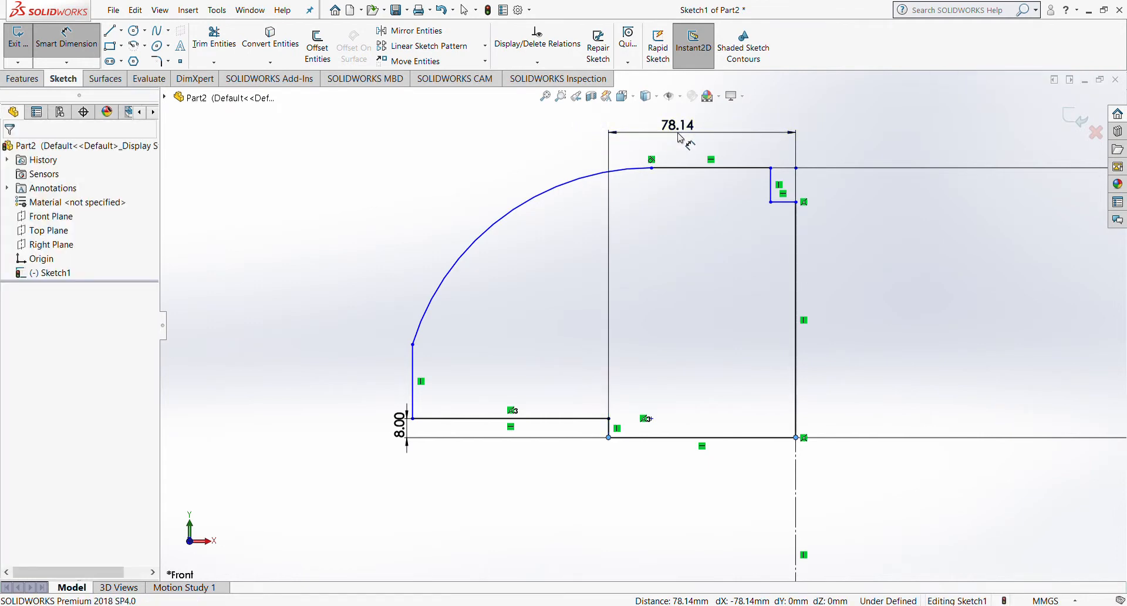
pyautogui.click(680, 138)
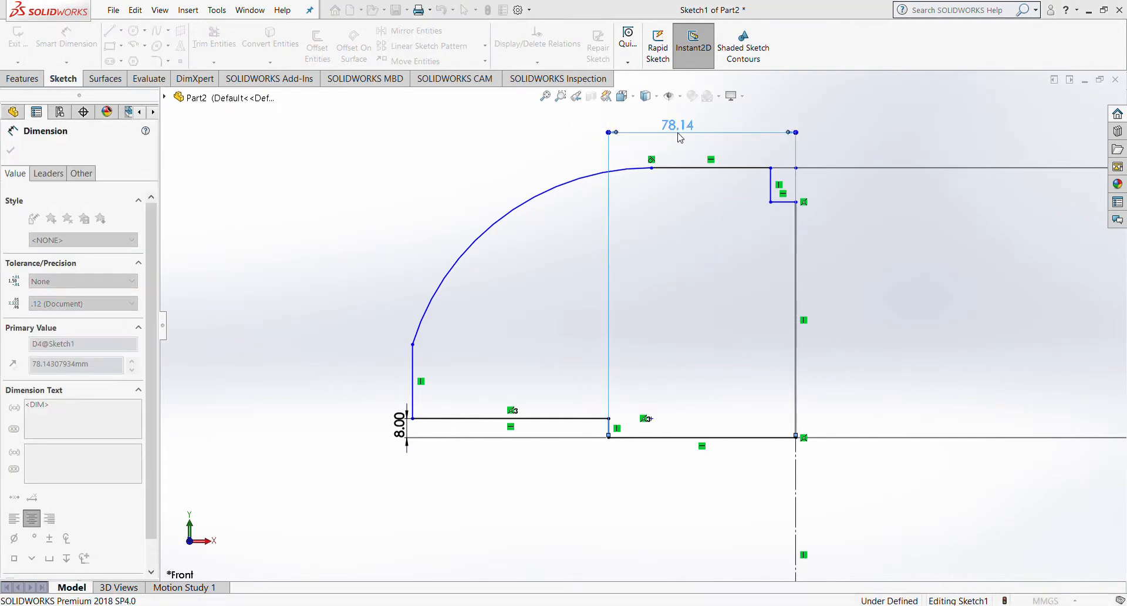
pyautogui.write('160')
pyautogui.press('Return')
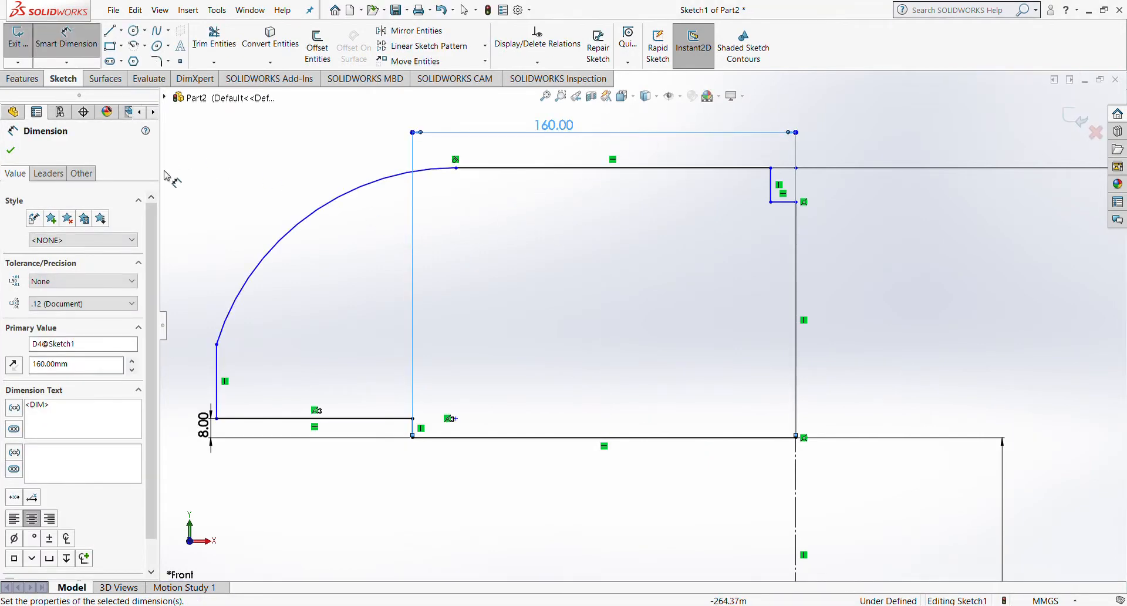
# Step: Set the overall width from the lower-left vertex to the bottom-right corner to 170 mm
pyautogui.click(217, 418)
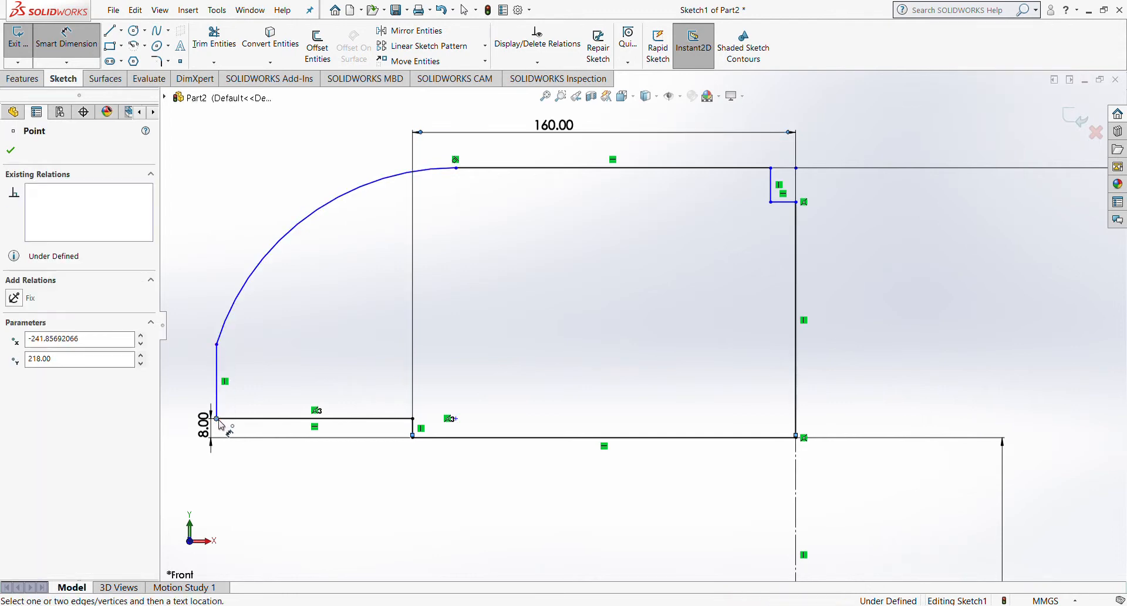
pyautogui.click(797, 438)
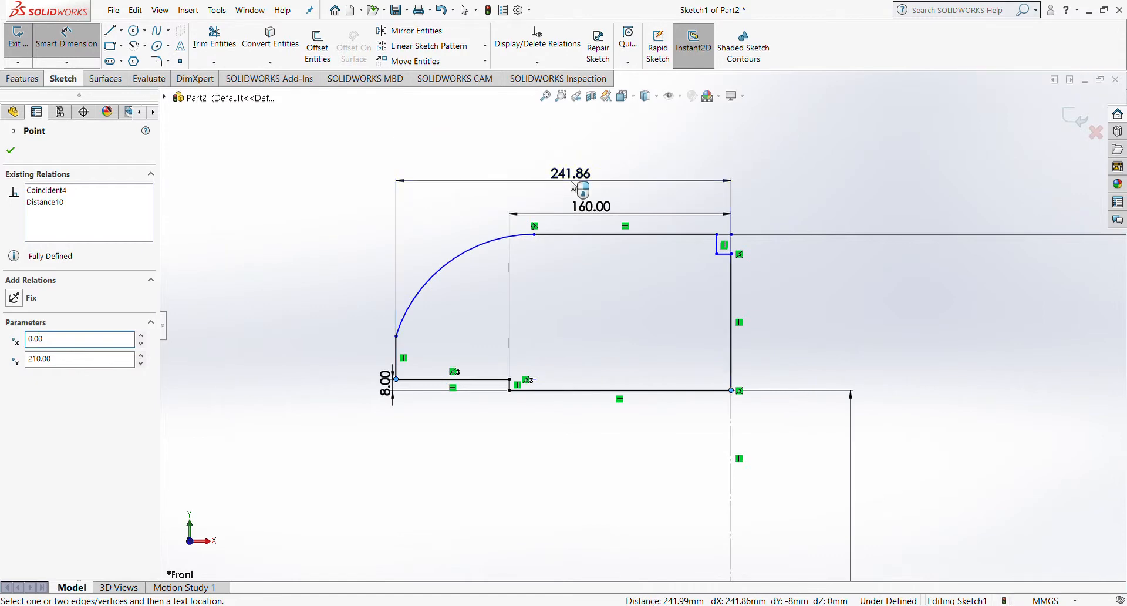
pyautogui.click(574, 186)
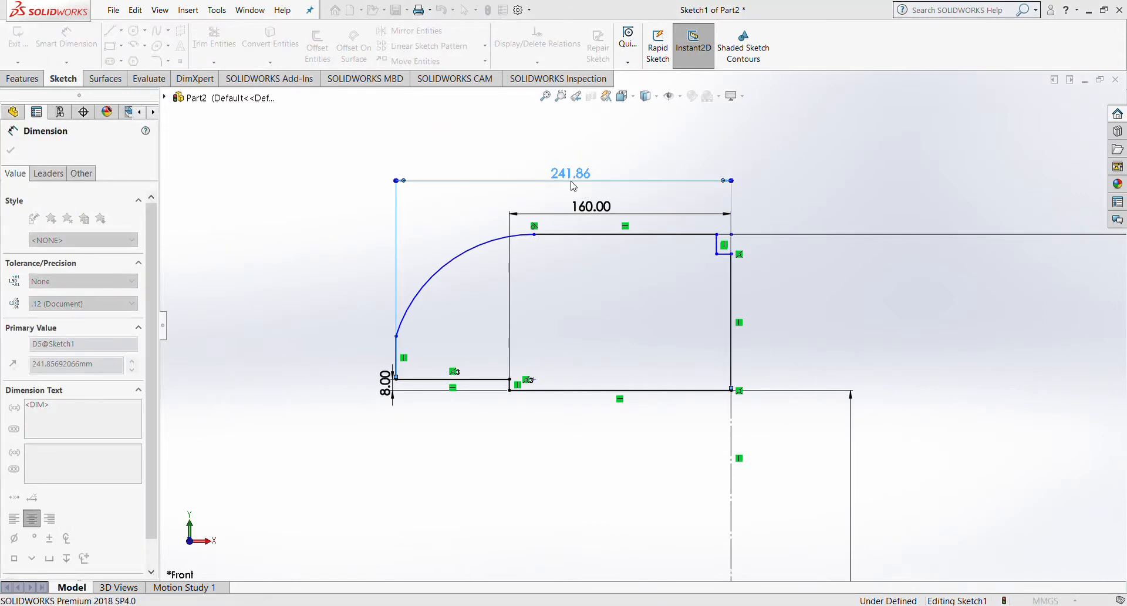
pyautogui.write('170')
pyautogui.press('Return')
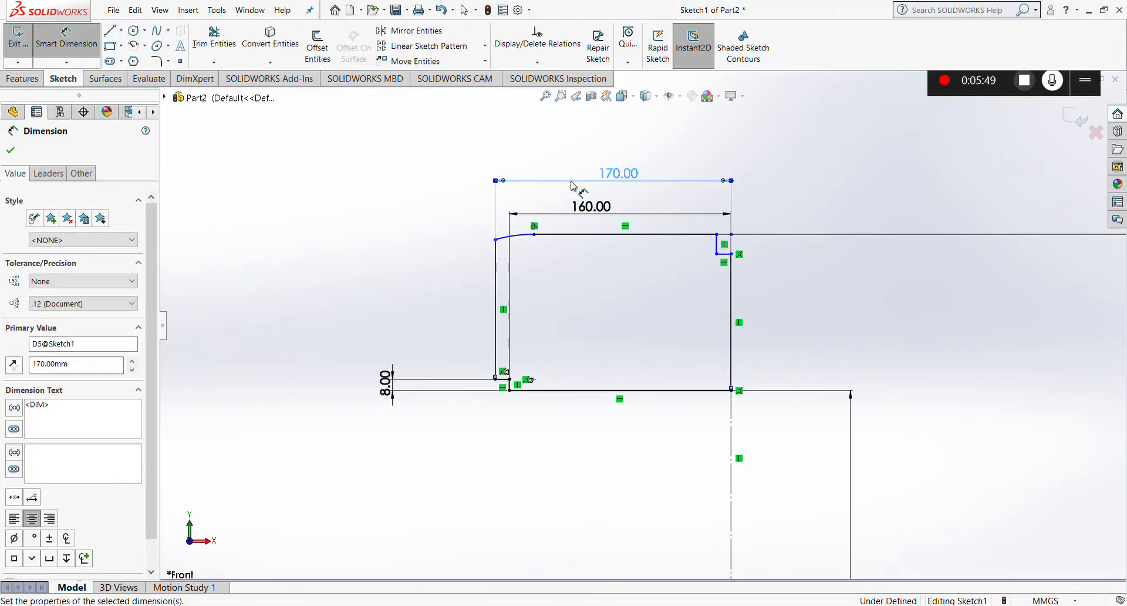
pyautogui.scroll(-4, 571, 195)
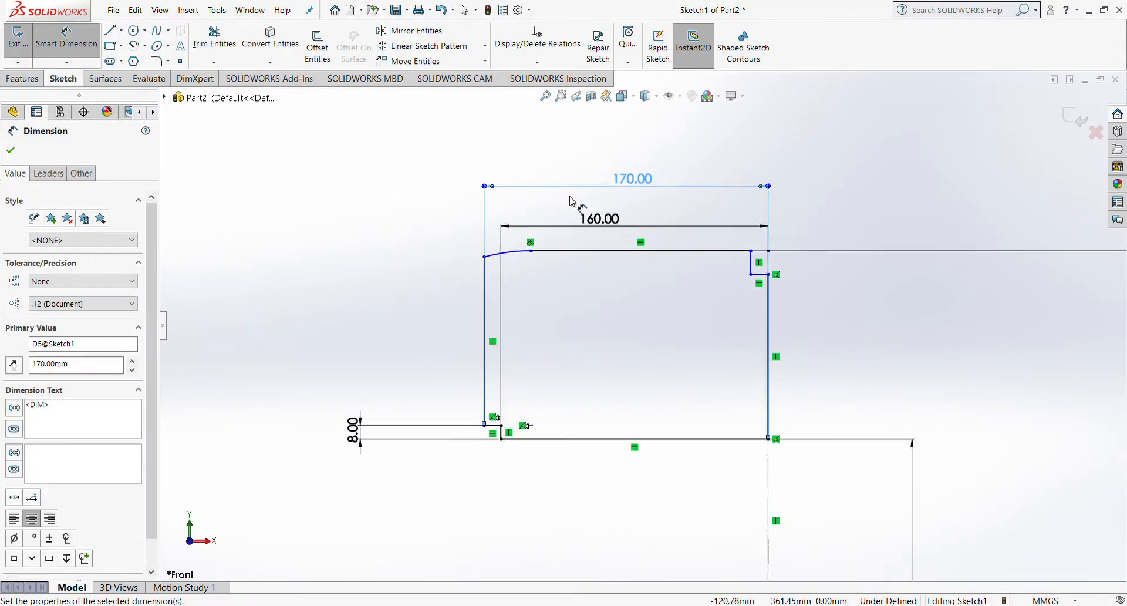
pyautogui.click(10, 150)
pyautogui.scroll(4, 545, 336)
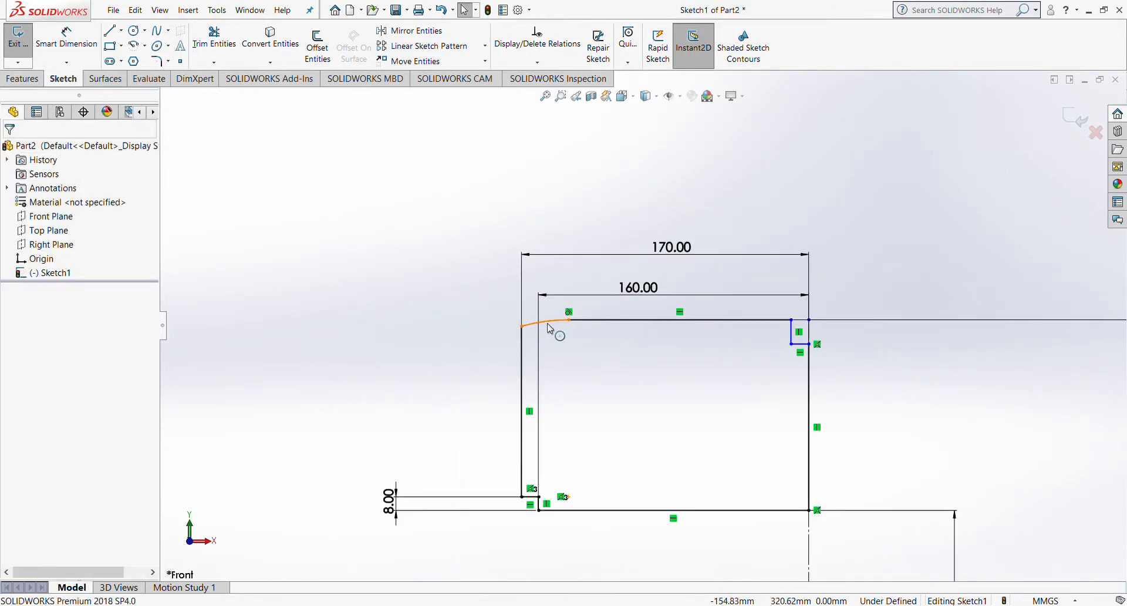
# Step: Stretch the top arc's end further right along the tread line
pyautogui.click(552, 322)
pyautogui.moveTo(571, 320); pyautogui.dragTo(697, 328)
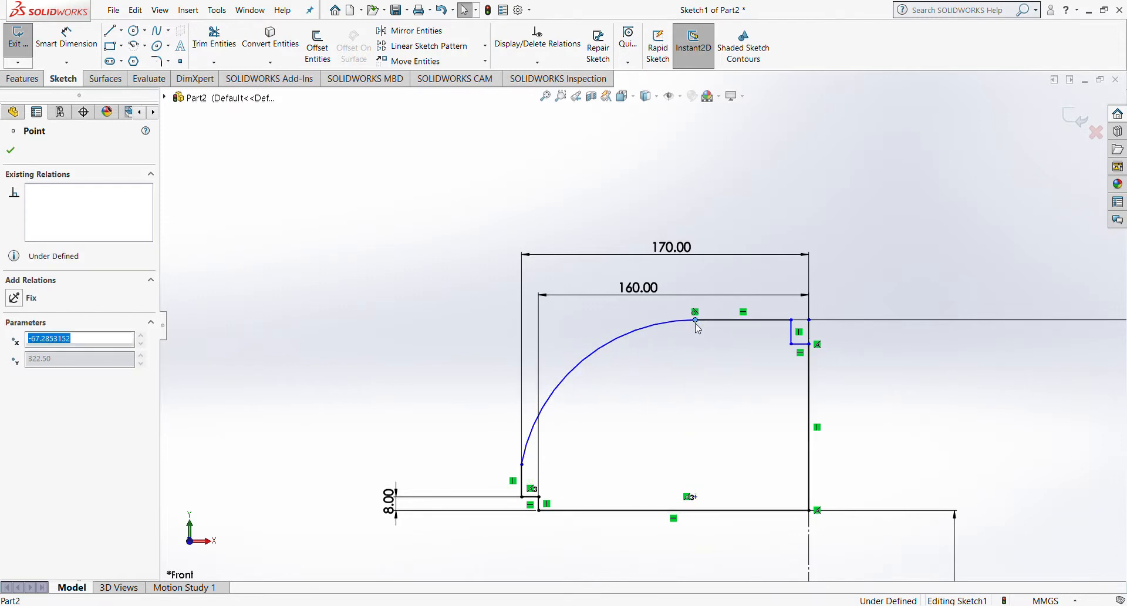
pyautogui.click(913, 360)
pyautogui.scroll(-3, 913, 361)
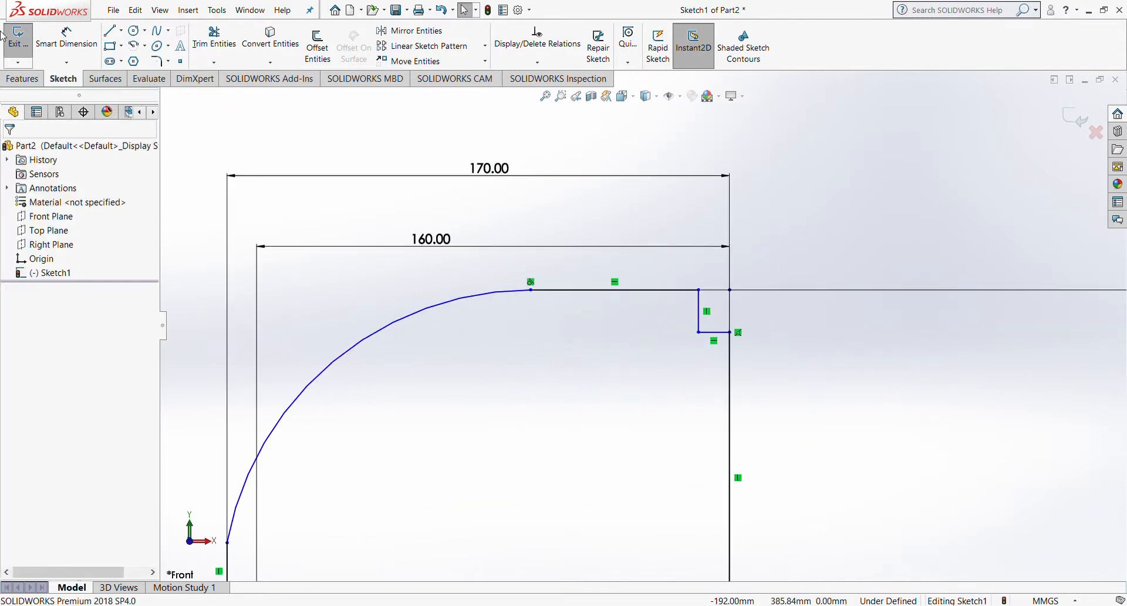
# Step: Dimension the notch's short top line at 3 mm wide
pyautogui.click(66, 37)
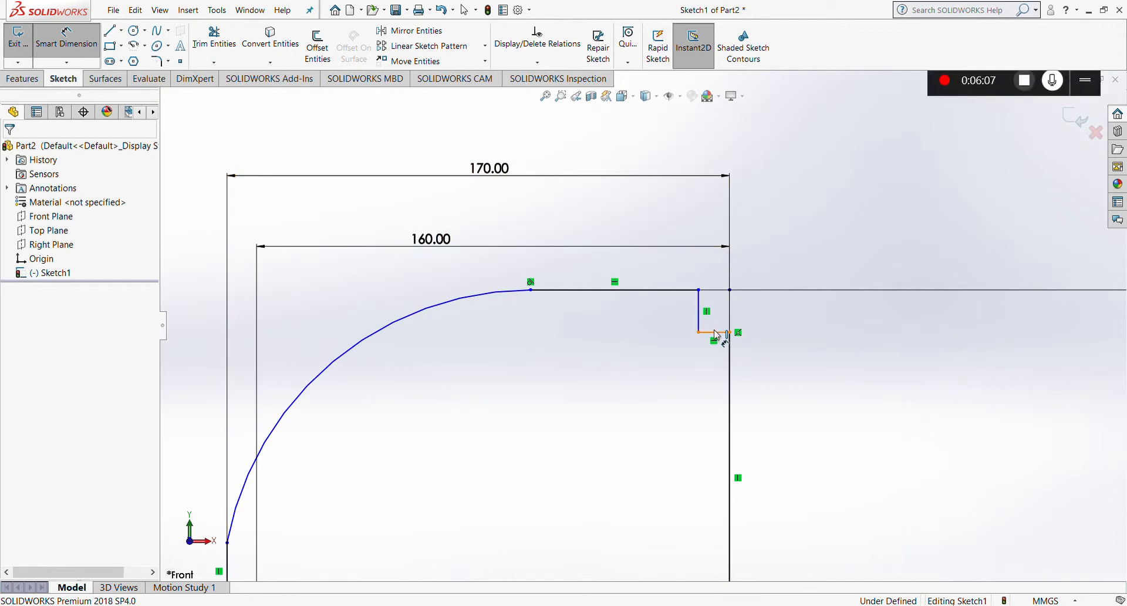
pyautogui.click(717, 333)
pyautogui.click(708, 229)
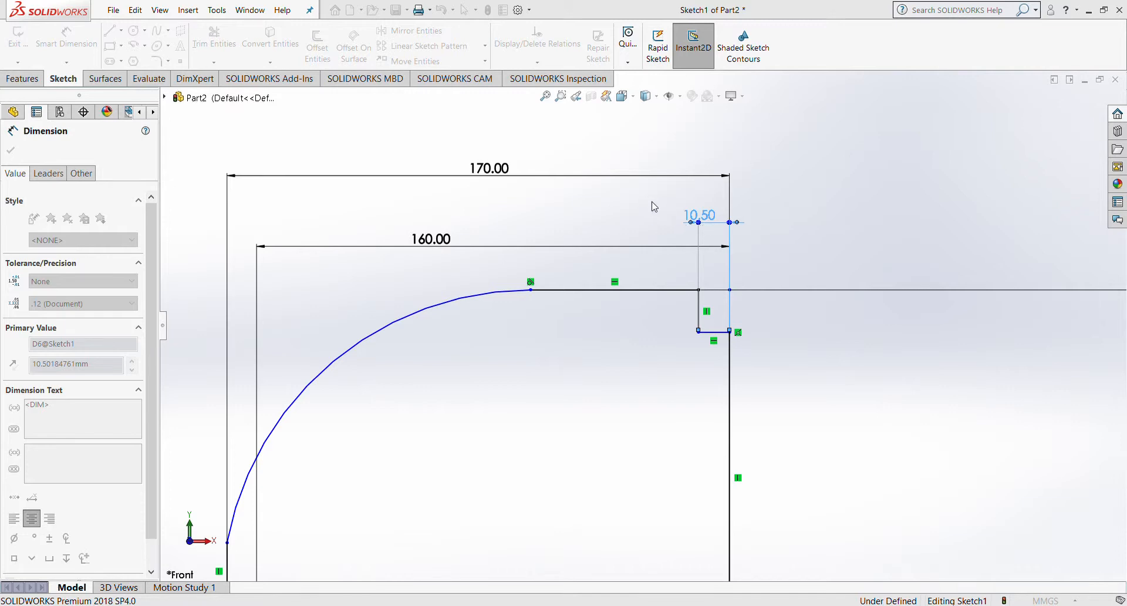
pyautogui.write('3')
pyautogui.press('Return')
pyautogui.scroll(-2, 699, 220)
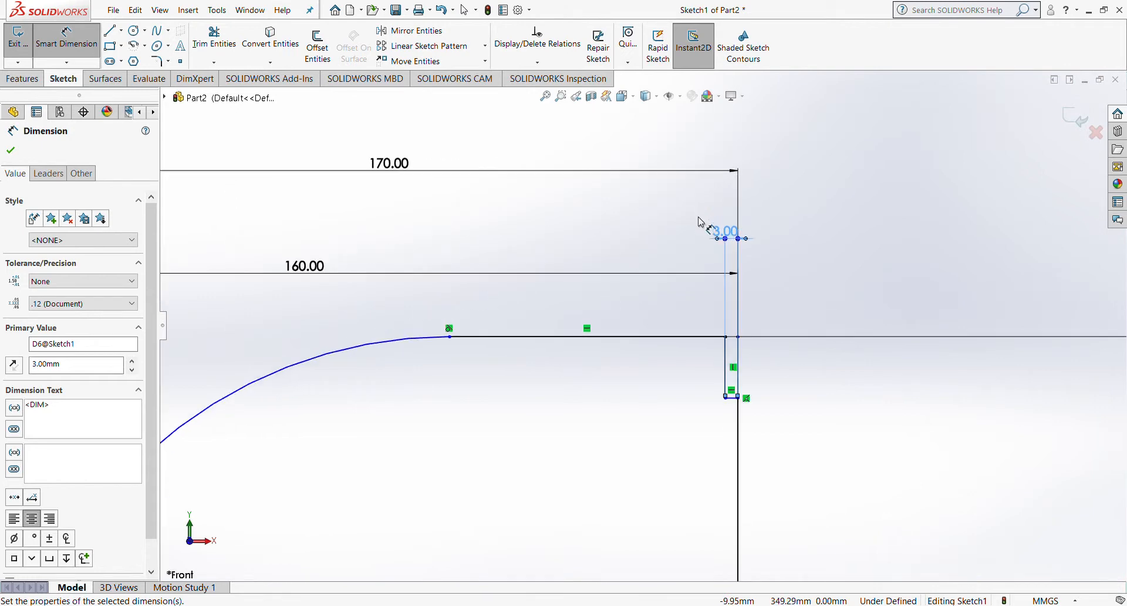
pyautogui.click(86, 39)
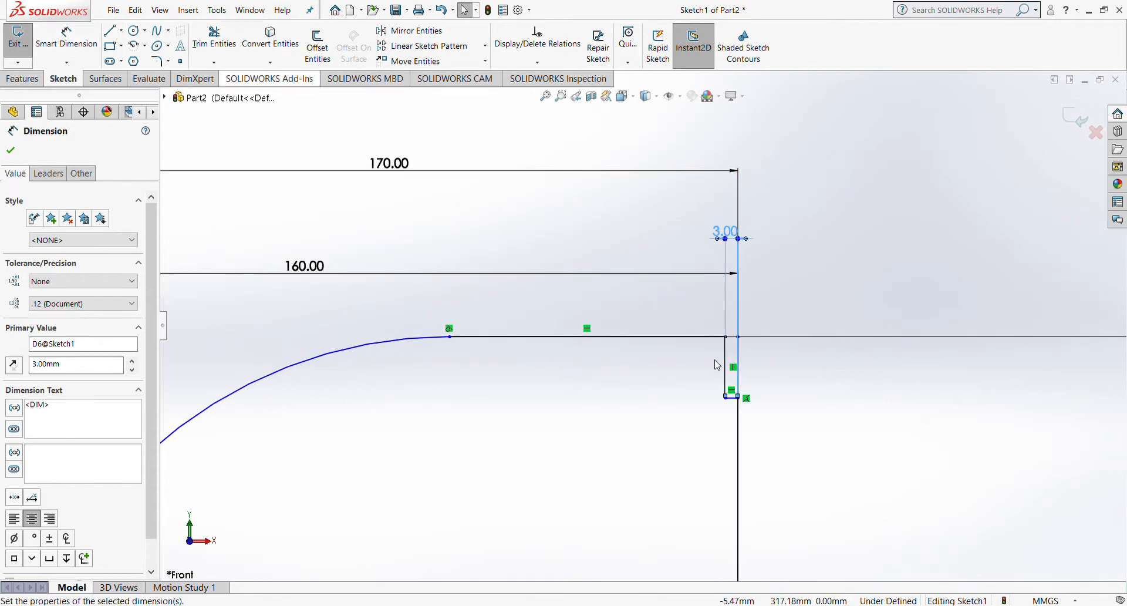
# Step: Dimension the notch's vertical line at 5 mm deep and exit the sketch
pyautogui.click(65, 50)
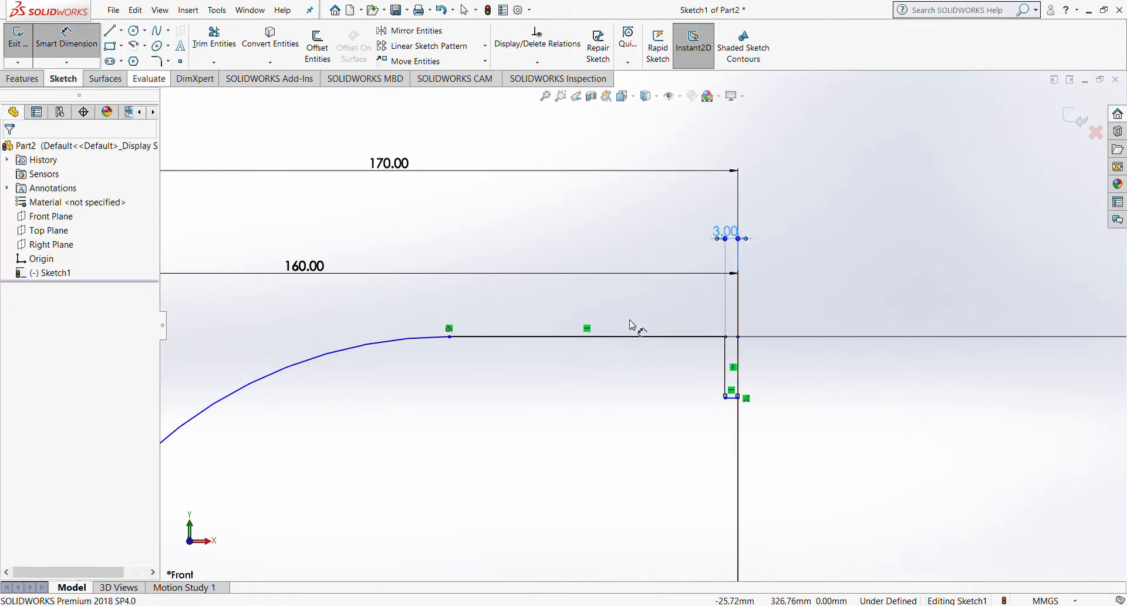
pyautogui.click(726, 361)
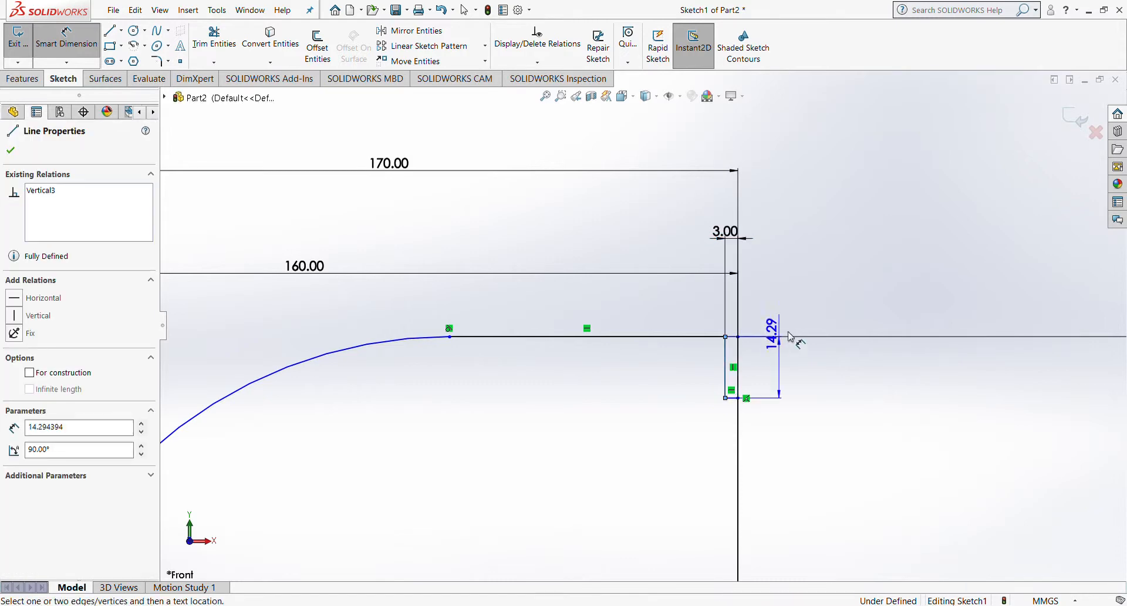
pyautogui.click(820, 364)
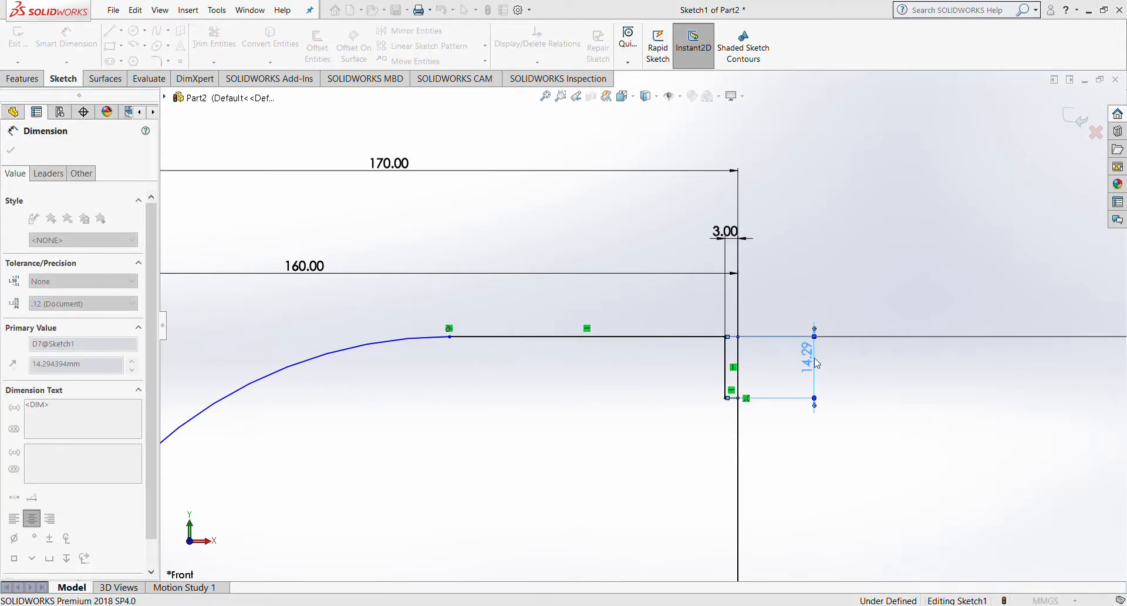
pyautogui.write('5')
pyautogui.press('Return')
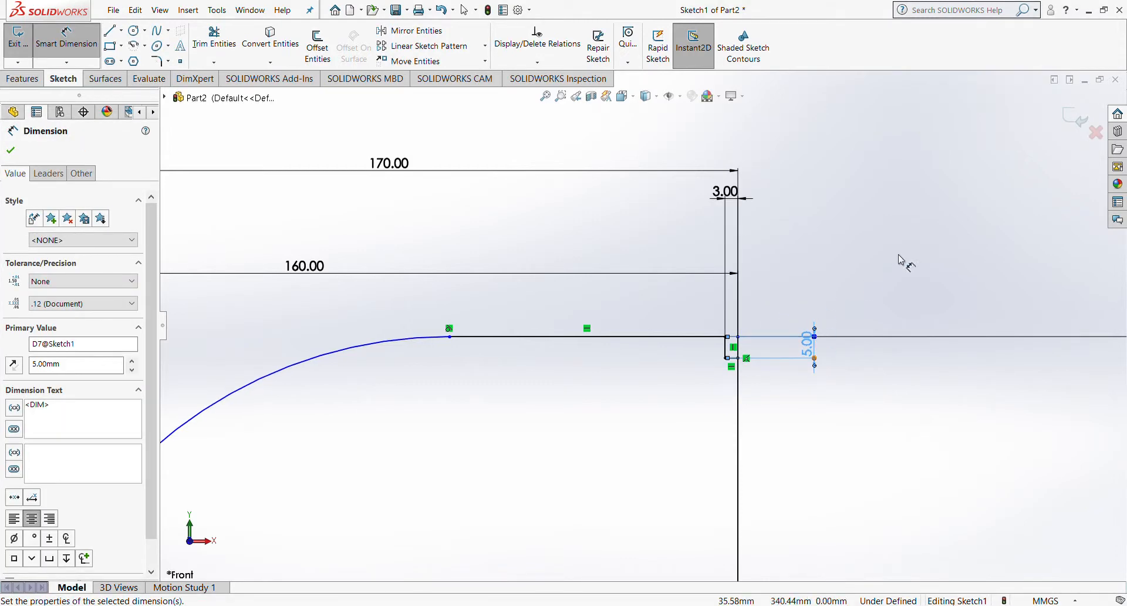
pyautogui.click(1077, 119)
pyautogui.scroll(5, 810, 273)
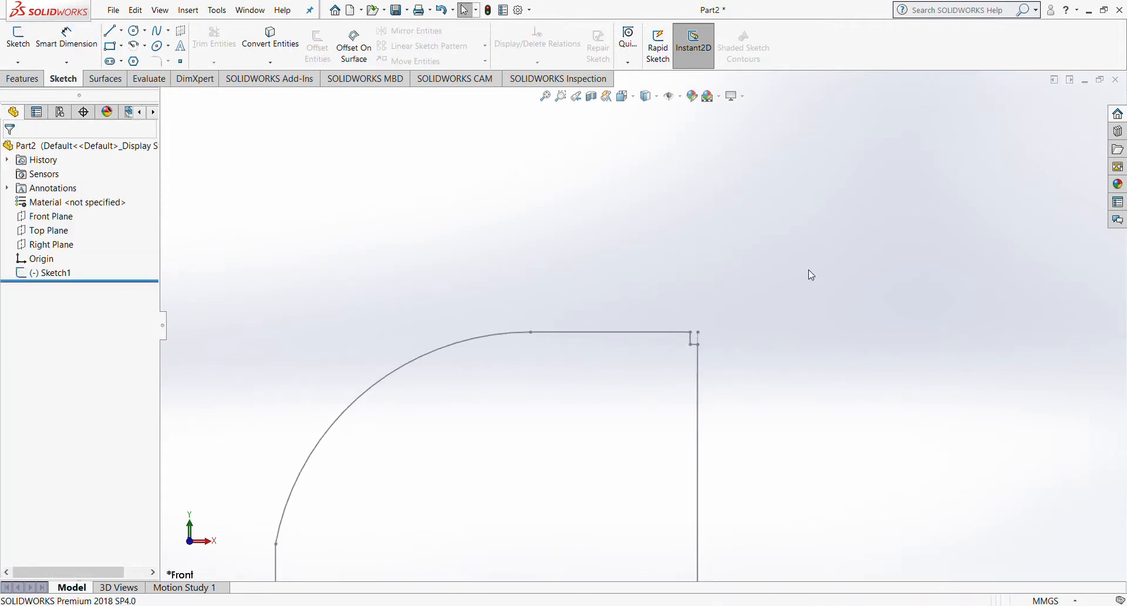
# Step: Revolve Sketch1 a full 360° about the centreline Line1 into a solid tyre
pyautogui.scroll(3, 735, 357)
pyautogui.scroll(-3, 614, 403)
pyautogui.scroll(5, 684, 367)
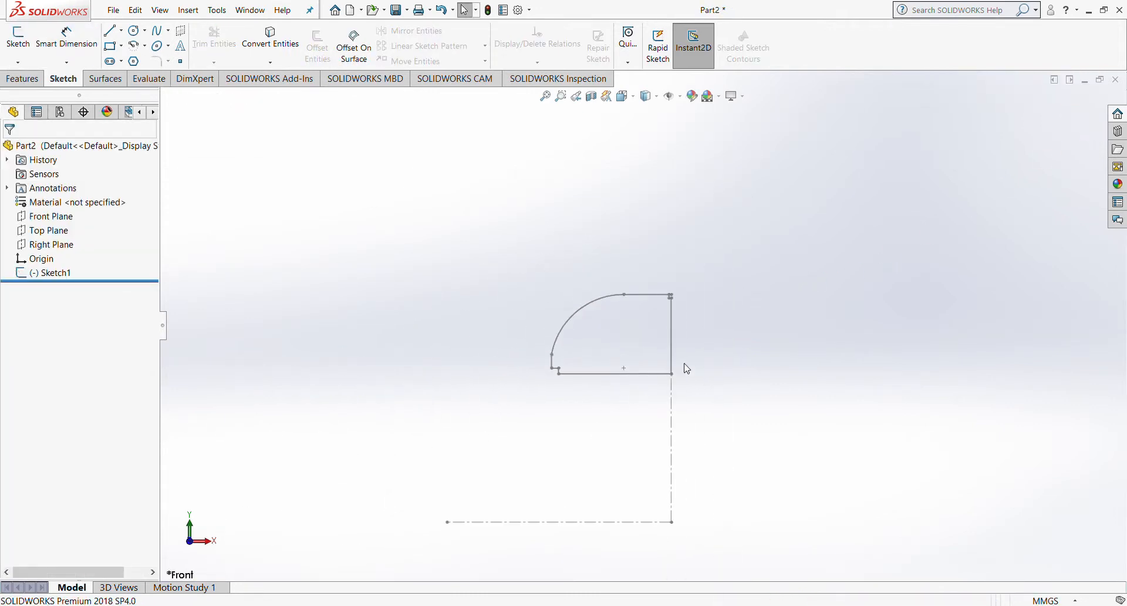
pyautogui.scroll(-5, 585, 314)
pyautogui.scroll(3, 645, 288)
pyautogui.scroll(-4, 650, 281)
pyautogui.scroll(4, 646, 234)
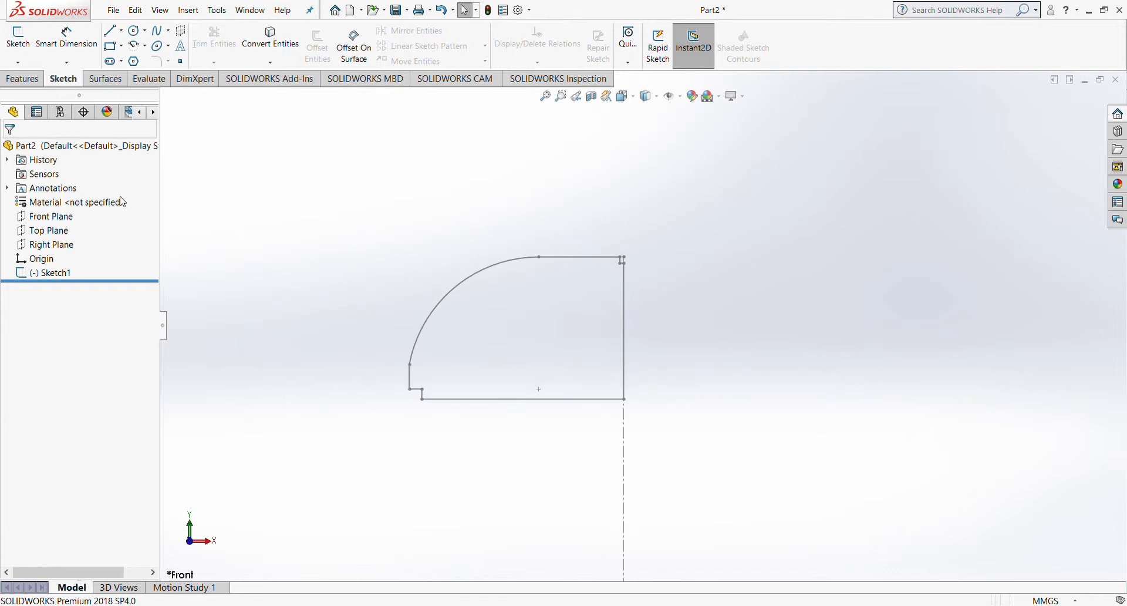
pyautogui.click(18, 275)
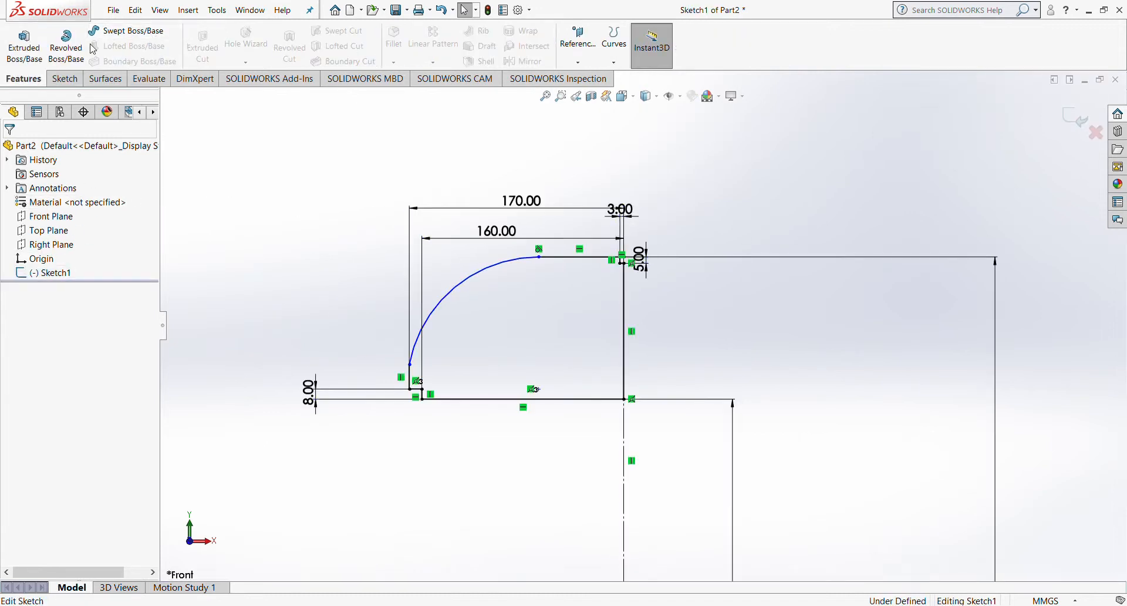
pyautogui.click(66, 44)
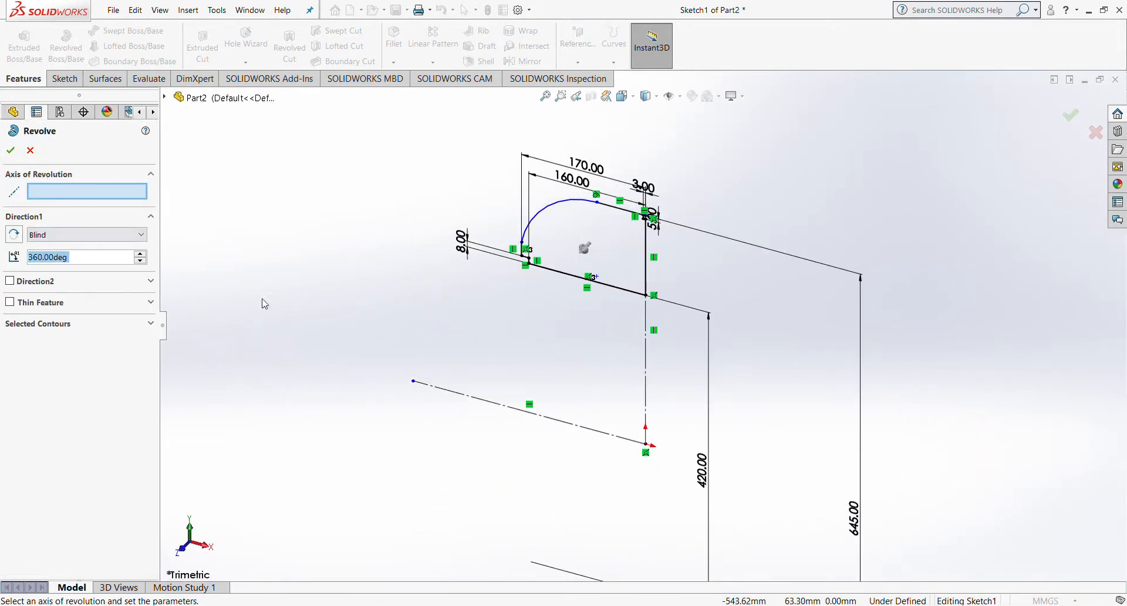
pyautogui.click(471, 400)
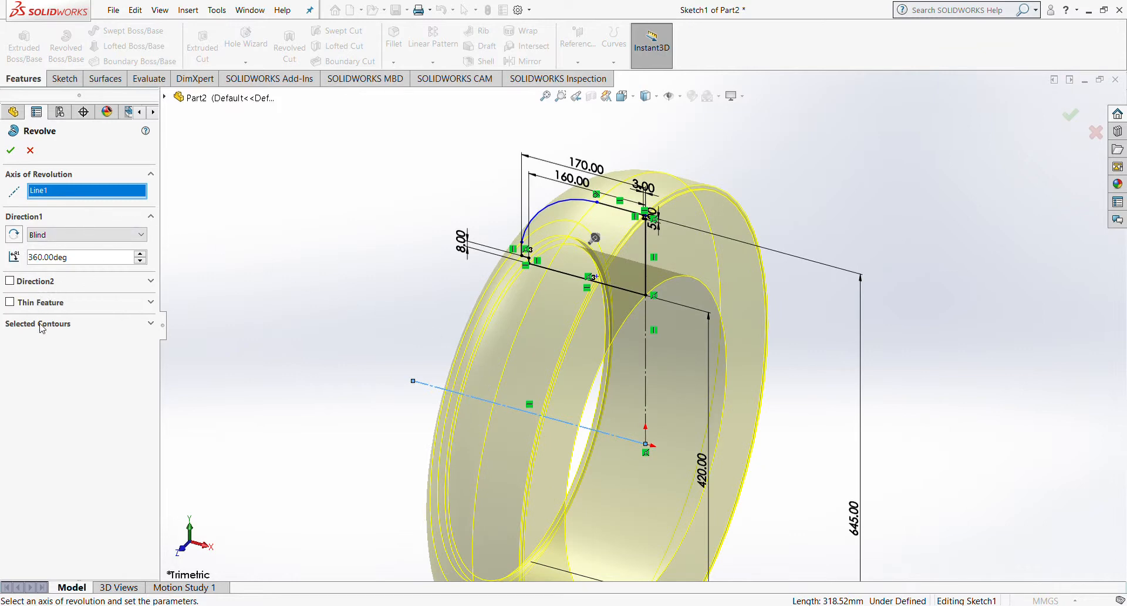
pyautogui.click(10, 150)
pyautogui.moveTo(433, 251); pyautogui.dragTo(452, 285, button='middle')
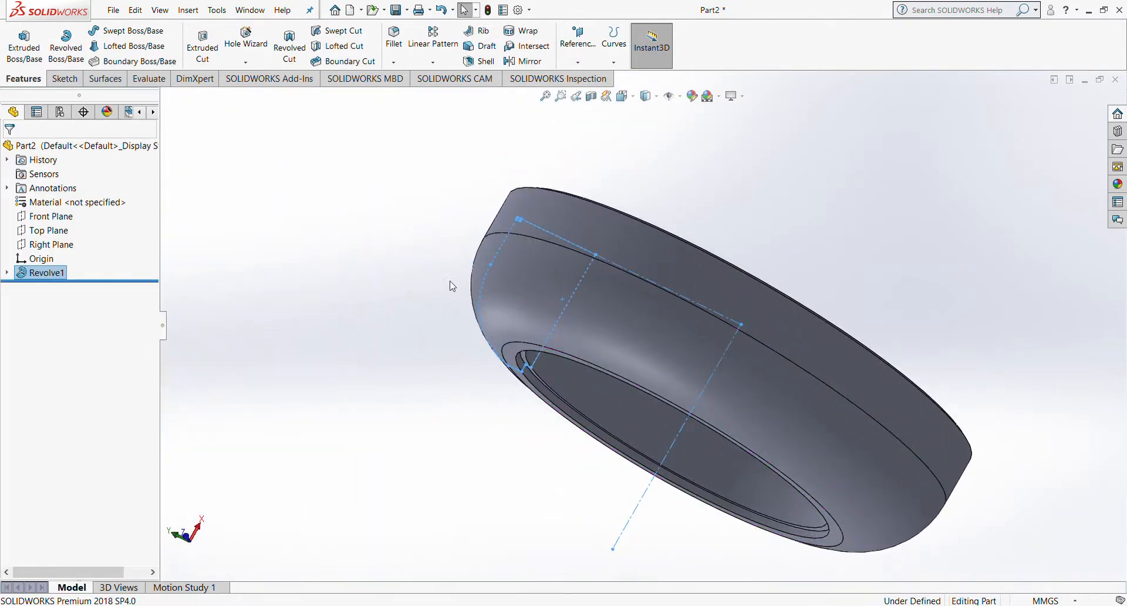
# Step: Orbit the tyre ring, then snap the view to the Front orientation
pyautogui.scroll(3, 546, 298)
pyautogui.moveTo(554, 299); pyautogui.dragTo(680, 264, button='middle')
pyautogui.hotkey('ctrl', '1')
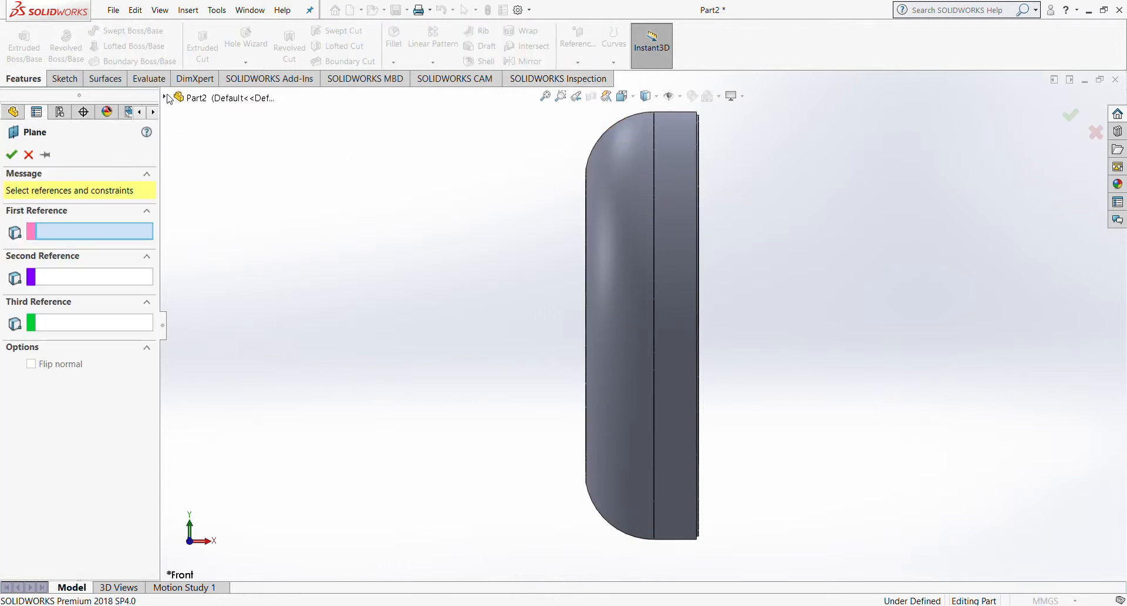
# Step: Create Plane1 offset 360 mm from the Front Plane
pyautogui.click(165, 97)
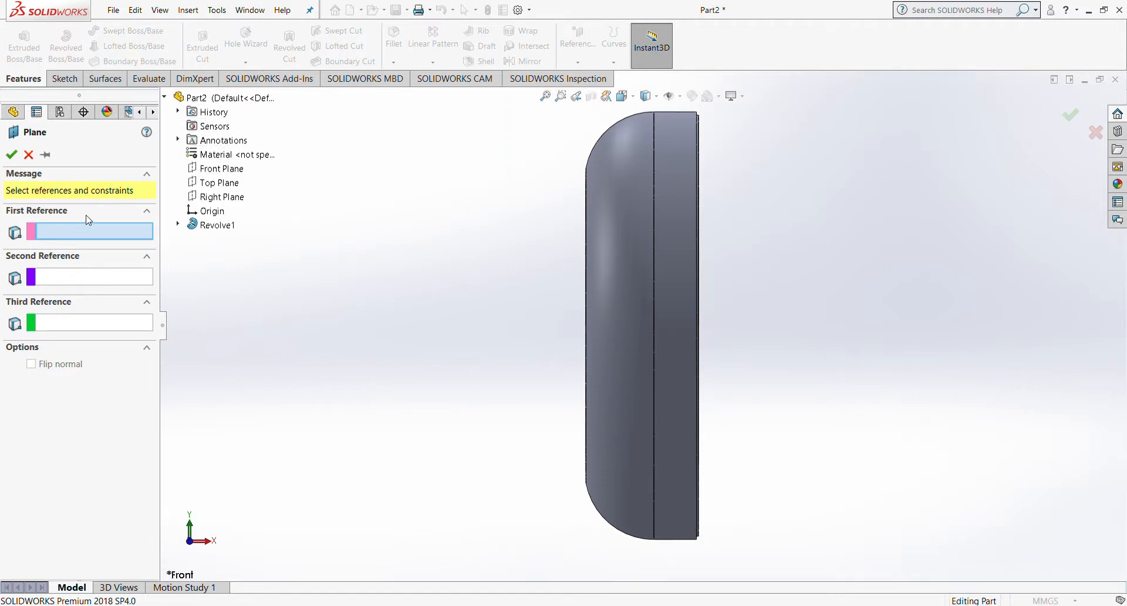
pyautogui.click(230, 172)
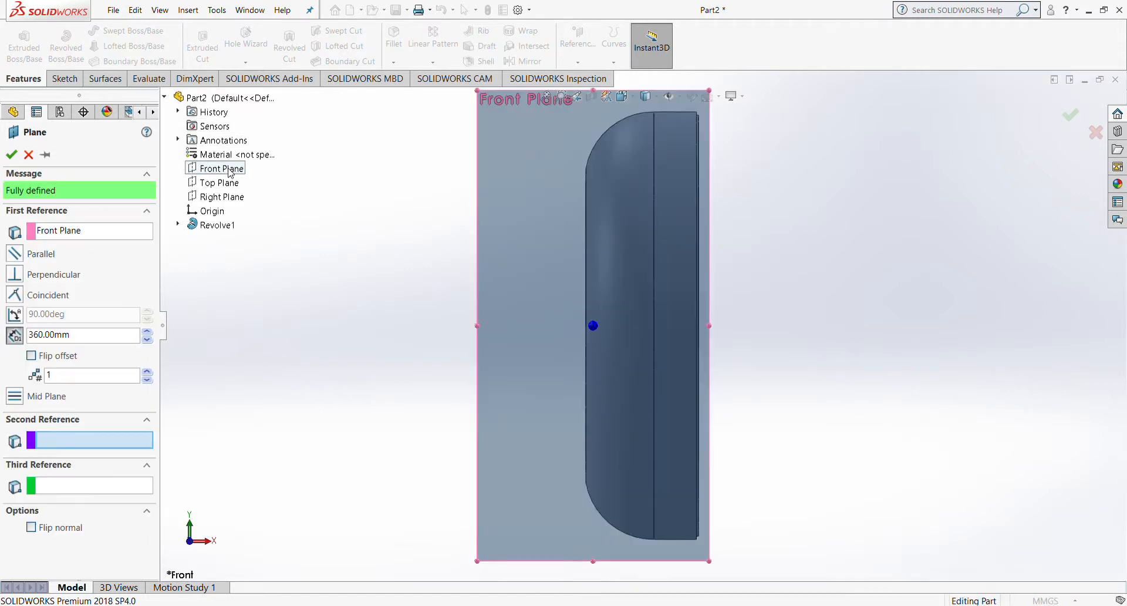
pyautogui.click(12, 154)
pyautogui.moveTo(641, 231); pyautogui.dragTo(490, 316, button='middle')
# Step: Roll the model back to just after Revolve1 and bring up the Surfaces tools
pyautogui.moveTo(407, 294); pyautogui.dragTo(428, 296, button='middle')
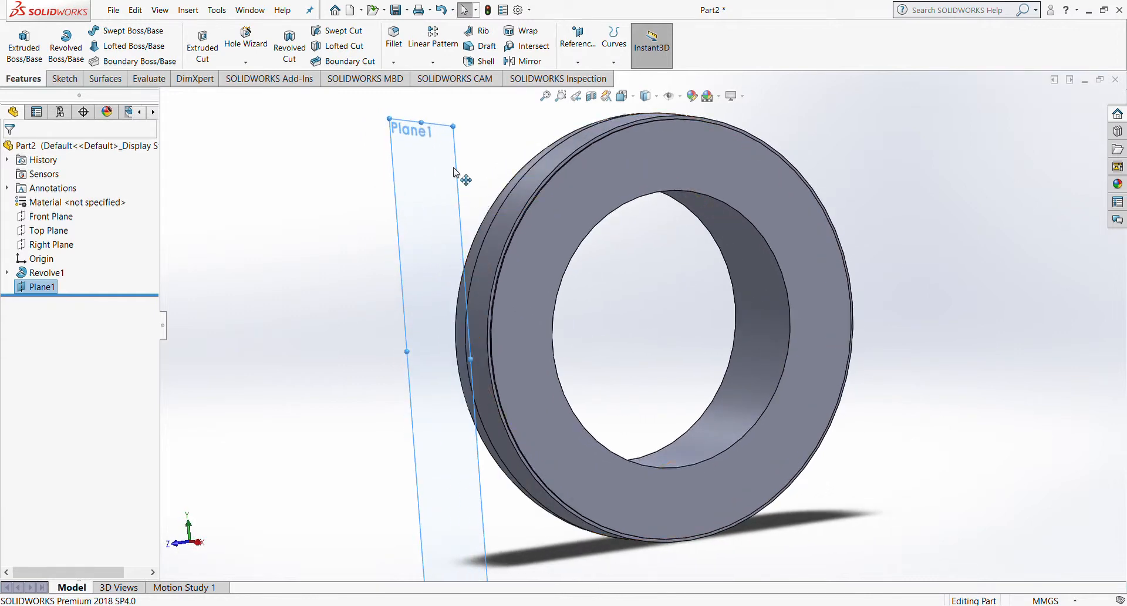
pyautogui.moveTo(480, 261); pyautogui.dragTo(434, 331, button='middle')
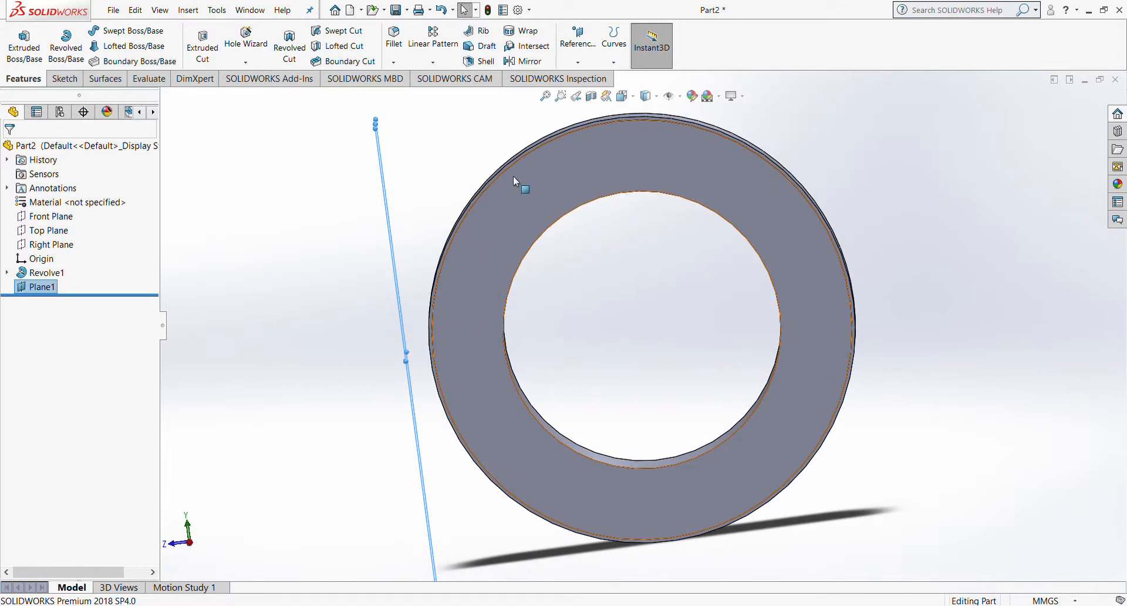
pyautogui.moveTo(443, 210); pyautogui.dragTo(536, 229, button='middle')
pyautogui.hotkey('ctrl', '1')
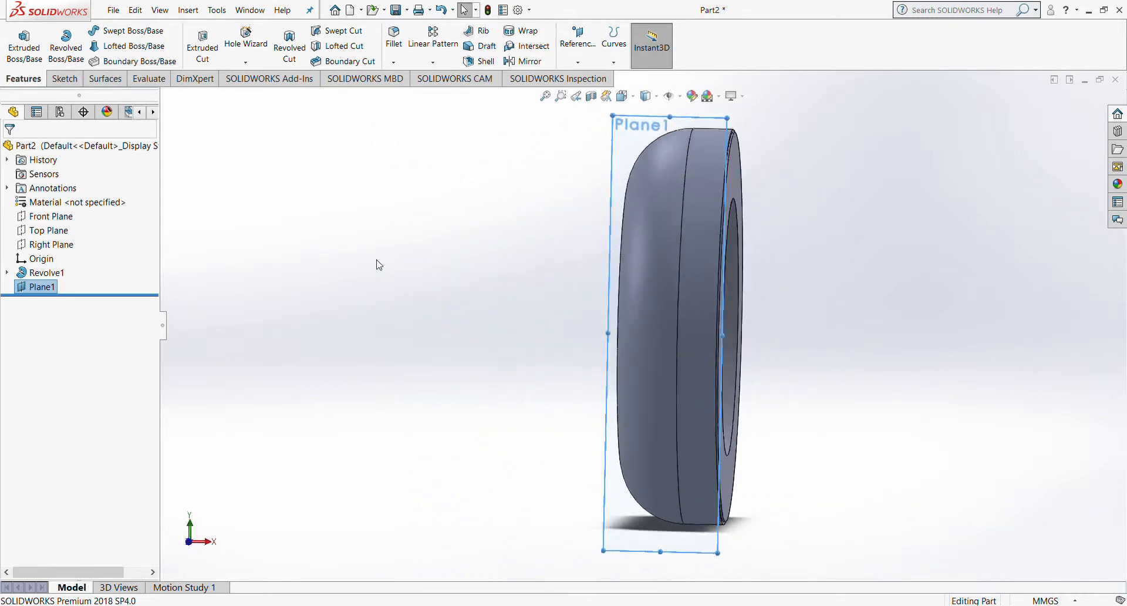
pyautogui.moveTo(126, 295); pyautogui.dragTo(133, 282)
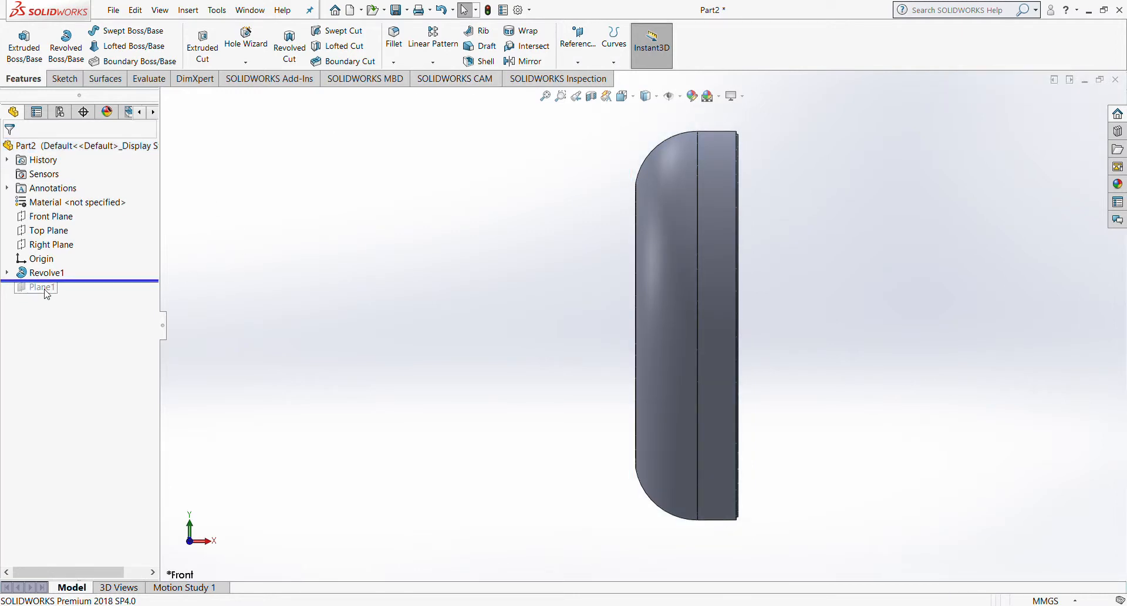
pyautogui.click(101, 81)
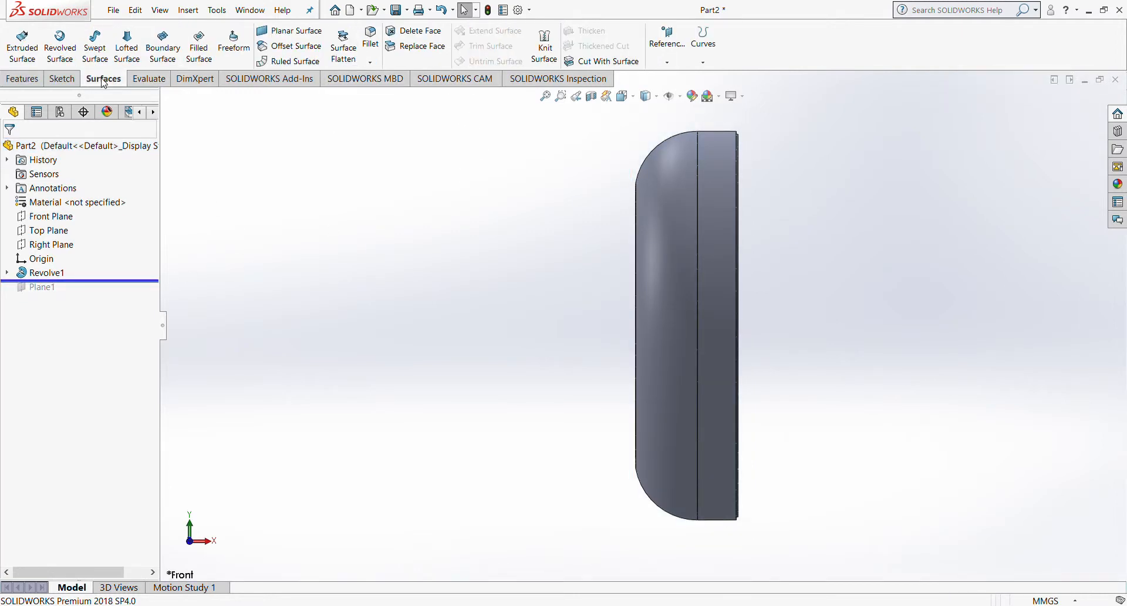
# Step: Offset the outer tread face 2 mm as a surface, then roll forward past Plane1
pyautogui.click(316, 47)
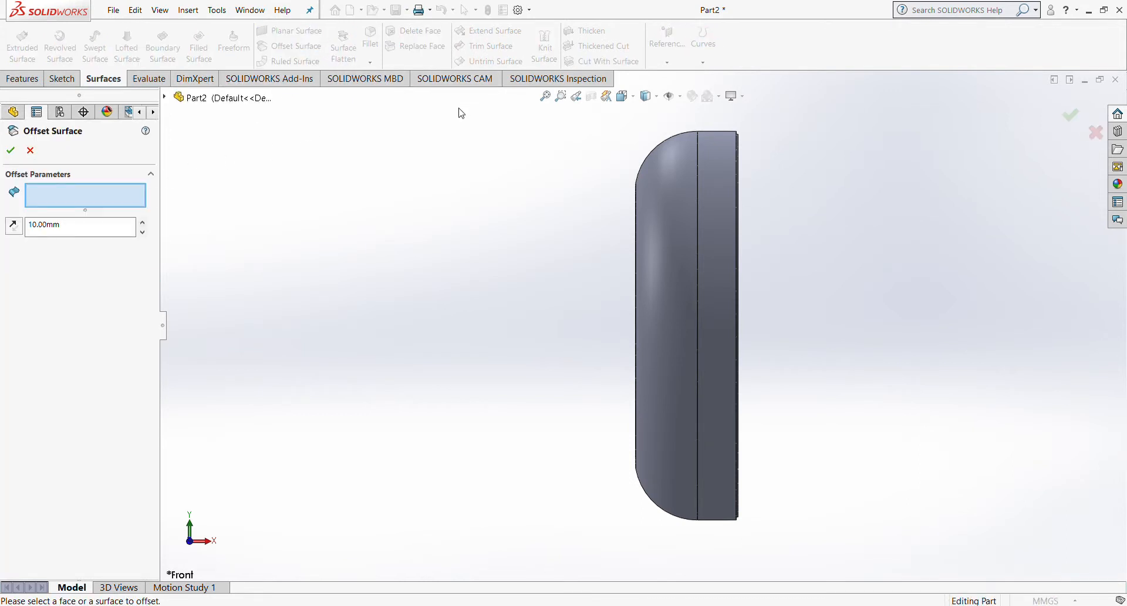
pyautogui.moveTo(724, 237); pyautogui.dragTo(657, 259, button='middle')
pyautogui.click(658, 259)
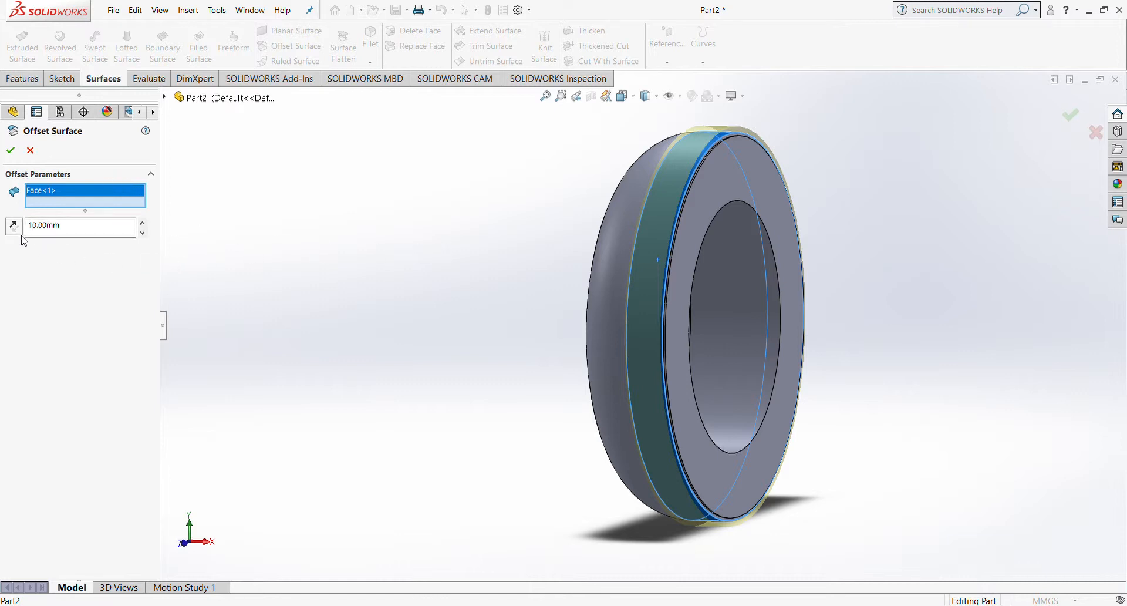
pyautogui.moveTo(81, 230); pyautogui.dragTo(3, 233)
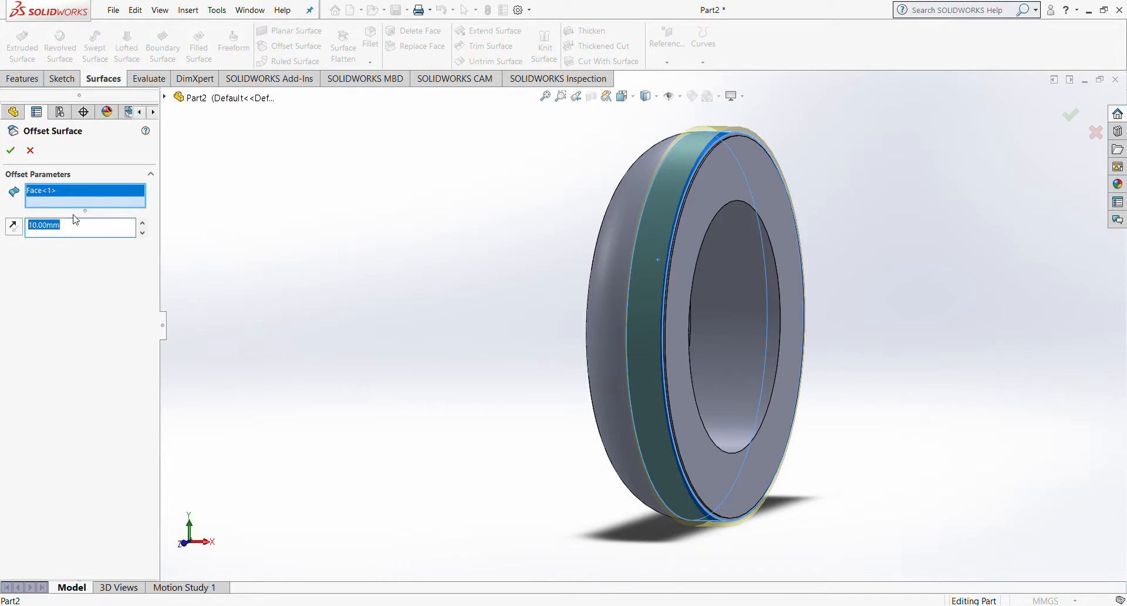
pyautogui.write('2')
pyautogui.click(10, 151)
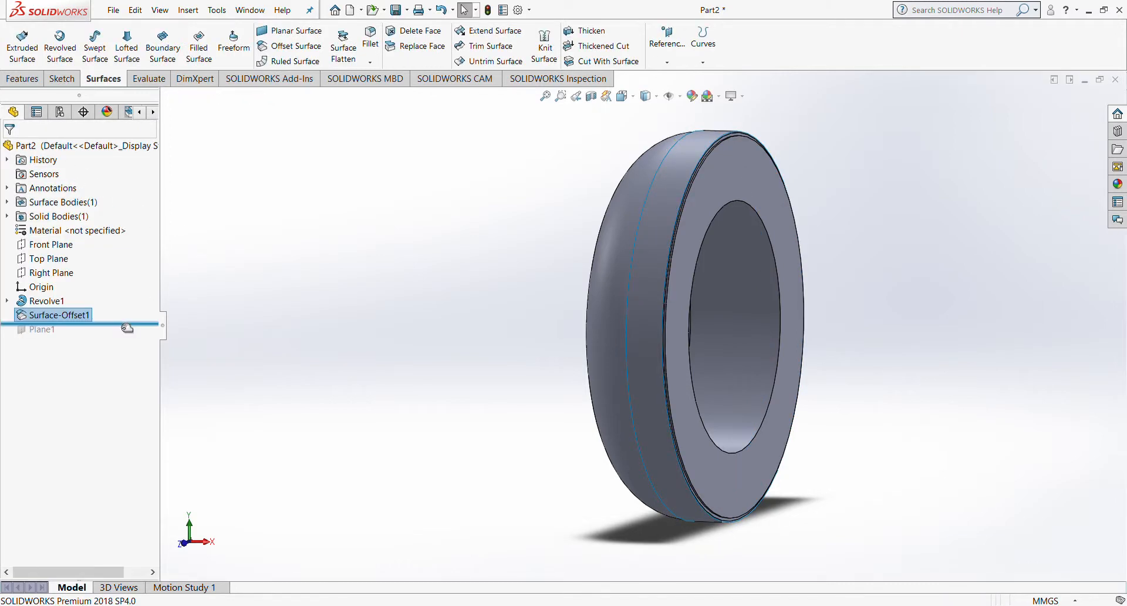
pyautogui.moveTo(123, 323); pyautogui.dragTo(129, 345)
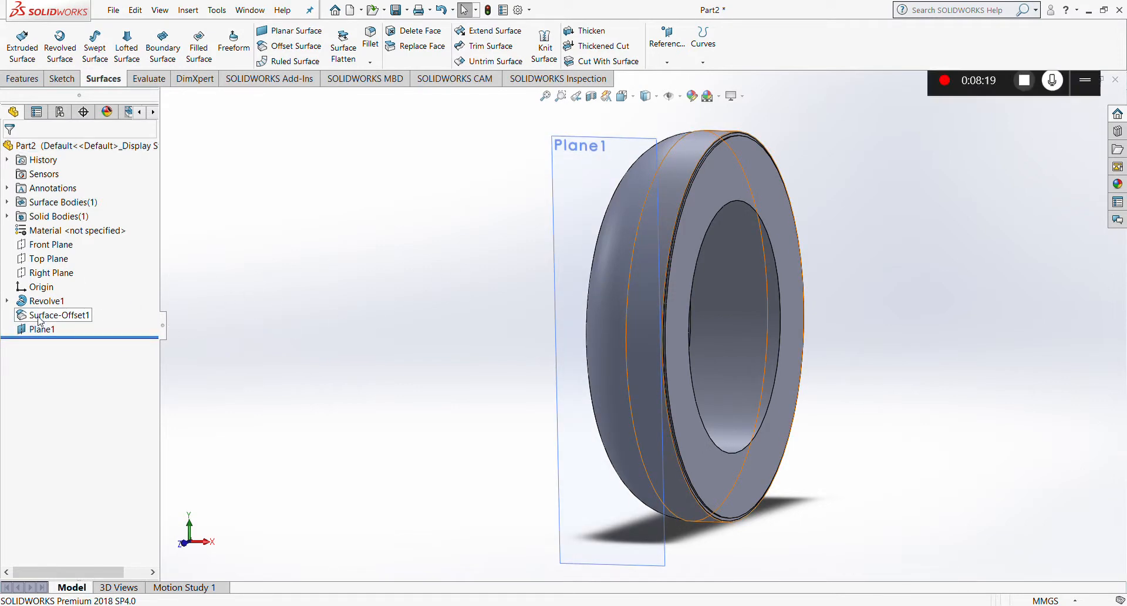
# Step: Reverse the direction of Surface-Offset1's 2 mm offset from the tread face
pyautogui.click(59, 315)
pyautogui.click(46, 285)
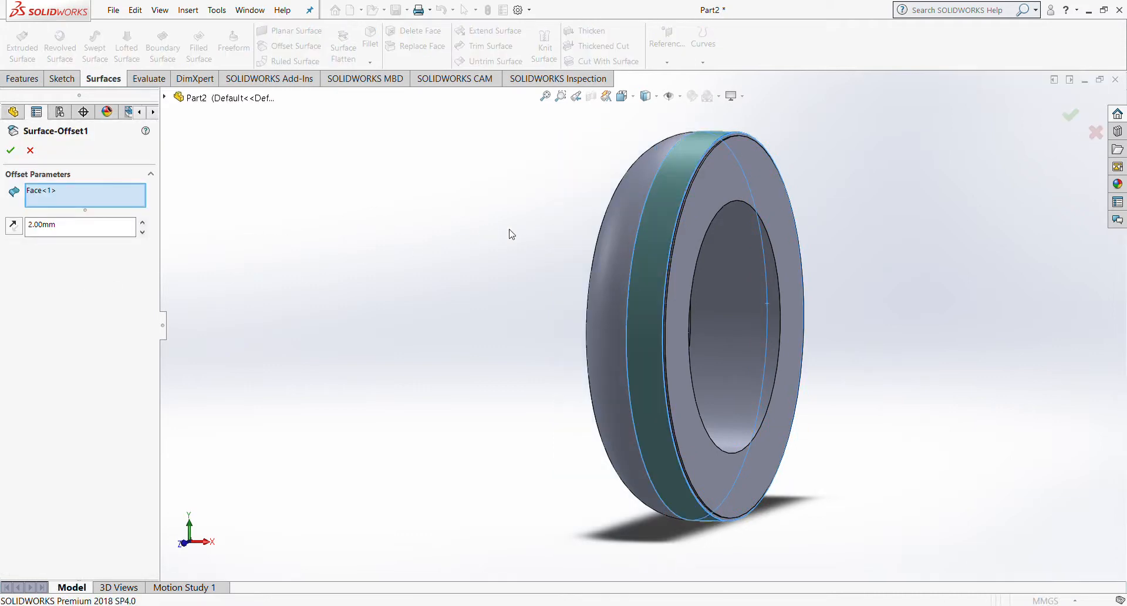
pyautogui.moveTo(331, 225); pyautogui.dragTo(285, 212, button='middle')
pyautogui.scroll(-4, 562, 237)
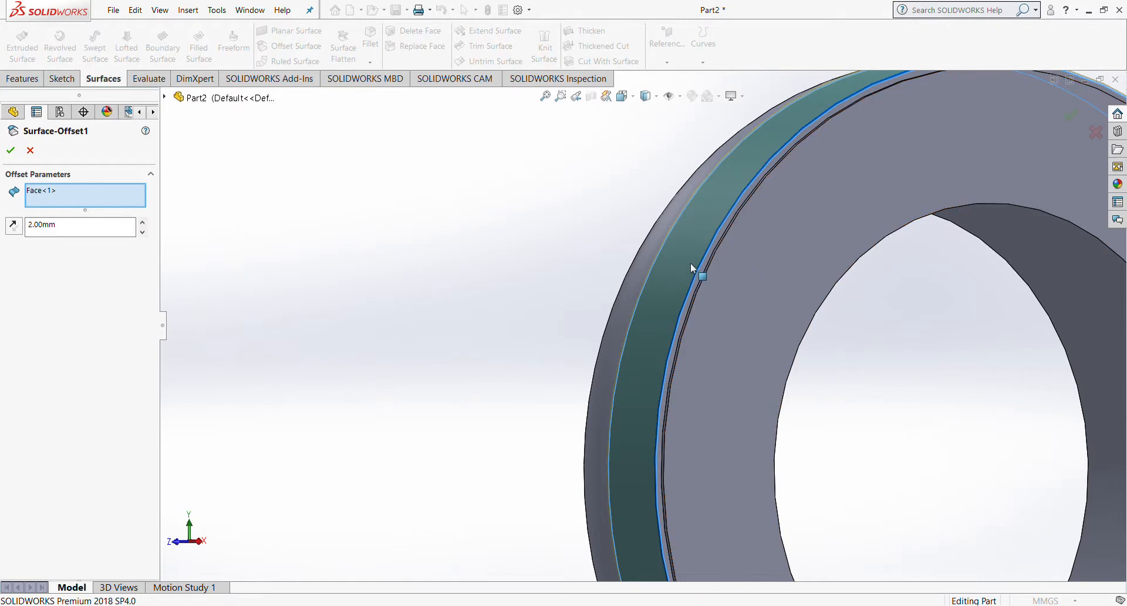
pyautogui.moveTo(688, 261); pyautogui.dragTo(775, 311, button='middle')
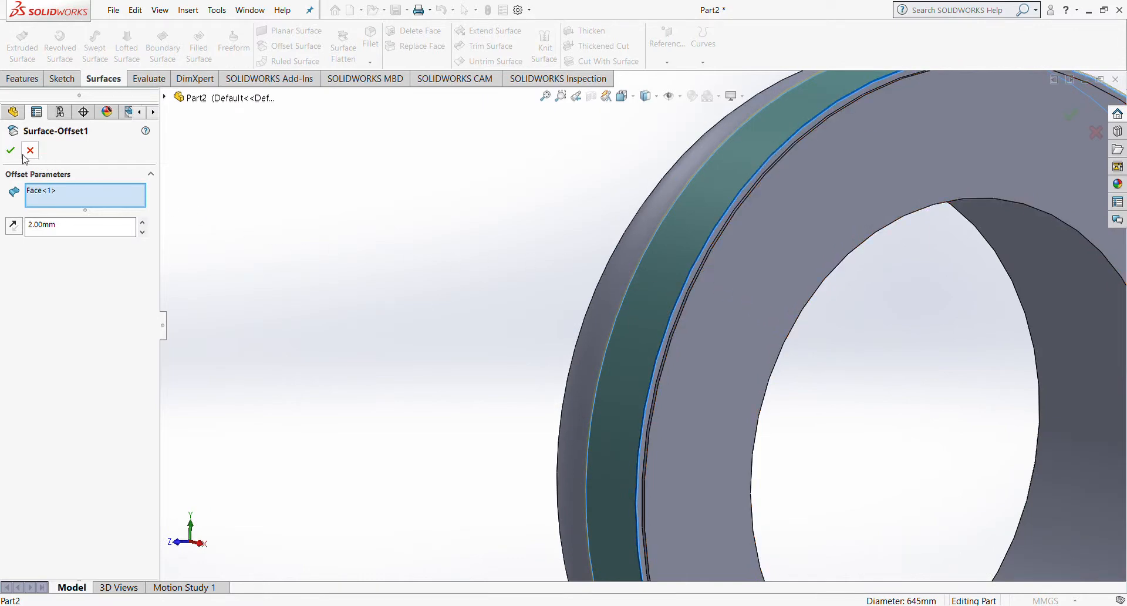
pyautogui.click(18, 230)
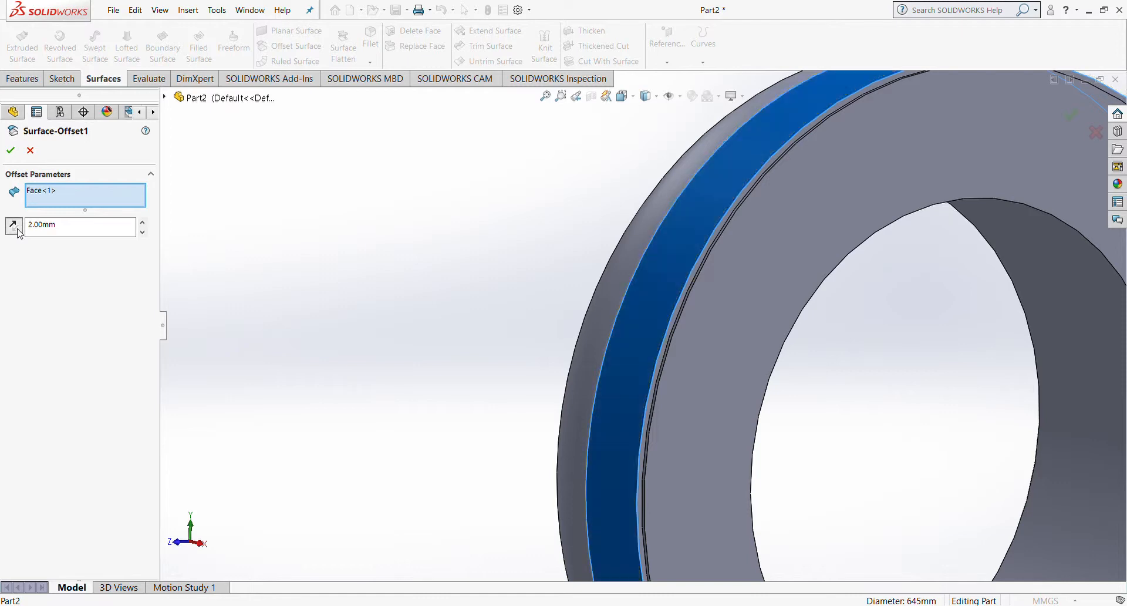
pyautogui.click(11, 152)
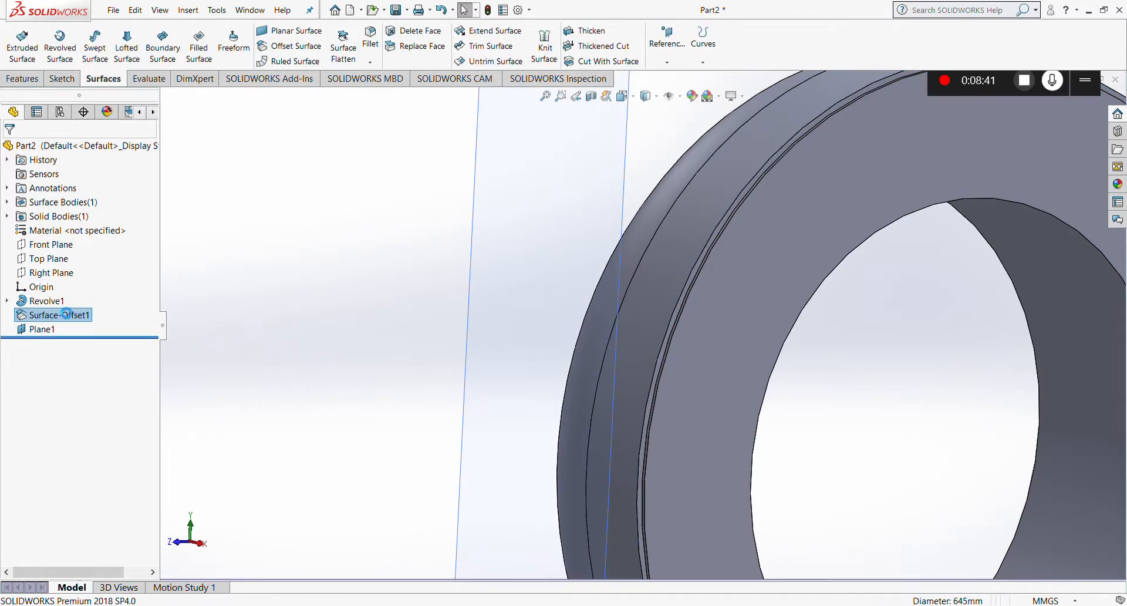
pyautogui.scroll(5, 468, 302)
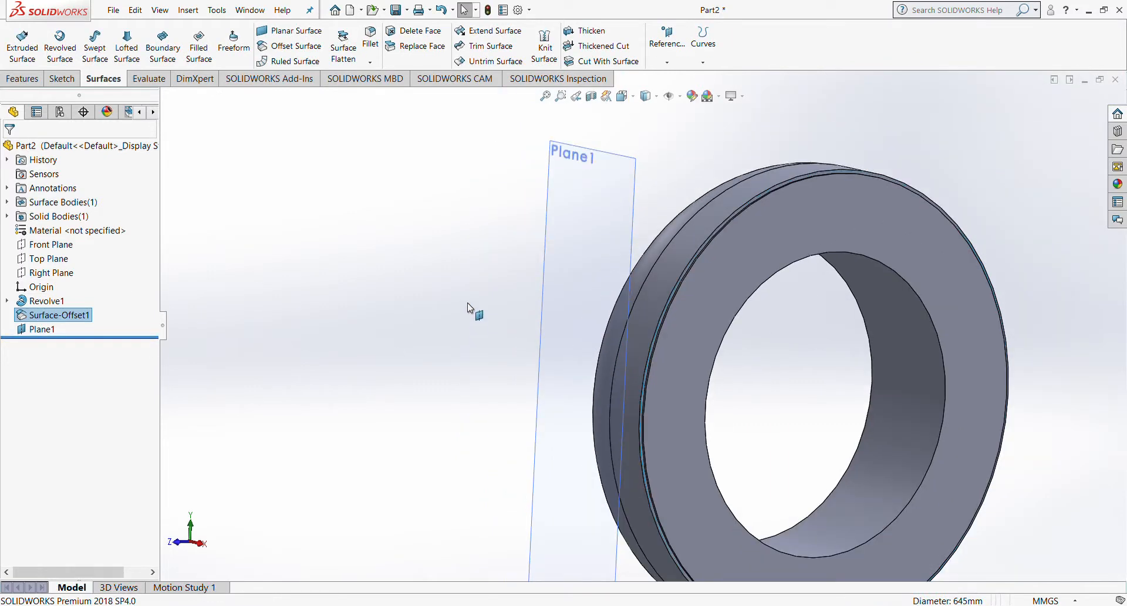
pyautogui.click(575, 246)
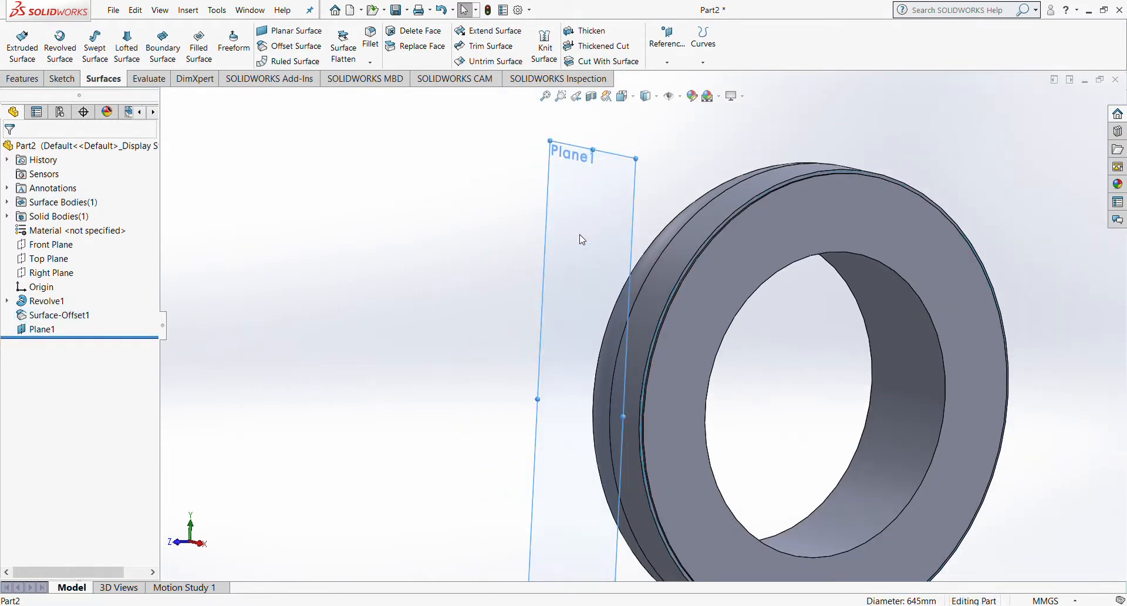
# Step: Sketch a small corner rectangle on Plane1 at the tyre's tread edge
pyautogui.hotkey('ctrl', '8')
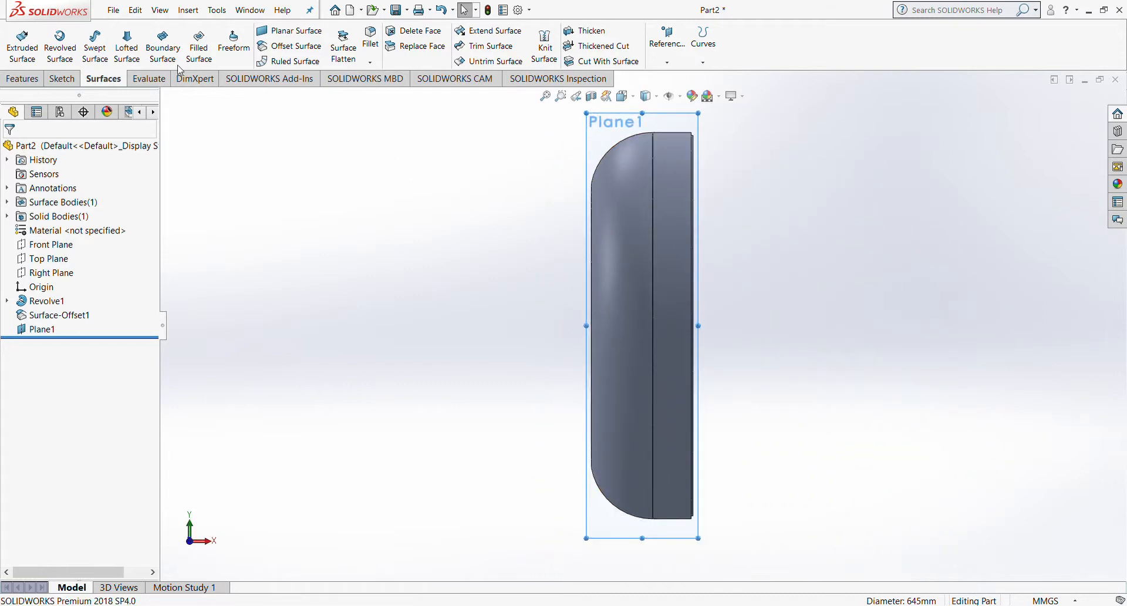
pyautogui.click(61, 79)
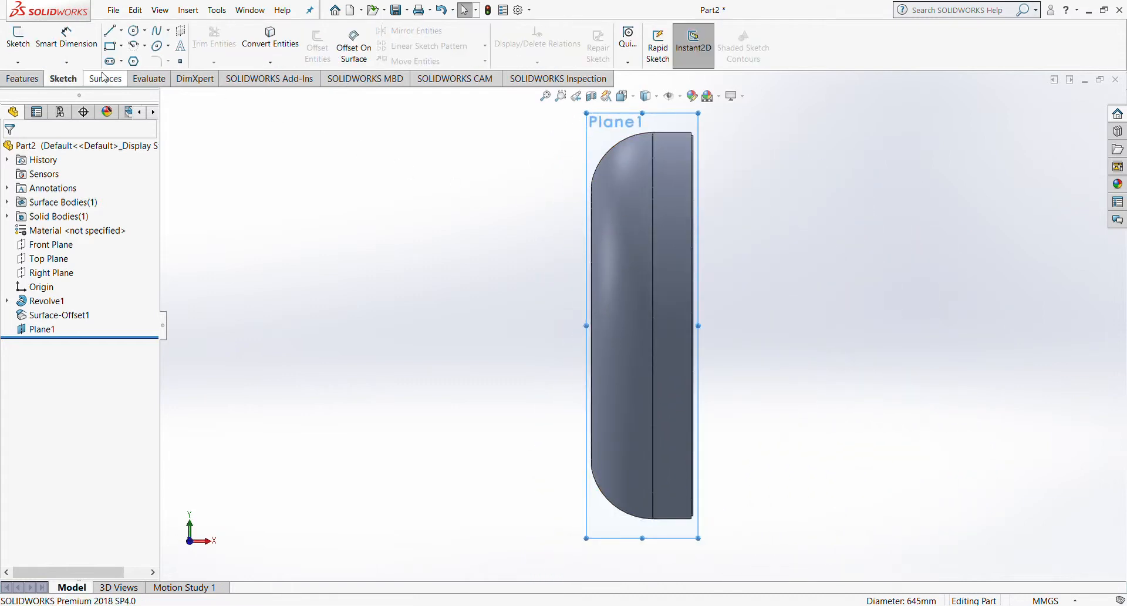
pyautogui.click(110, 30)
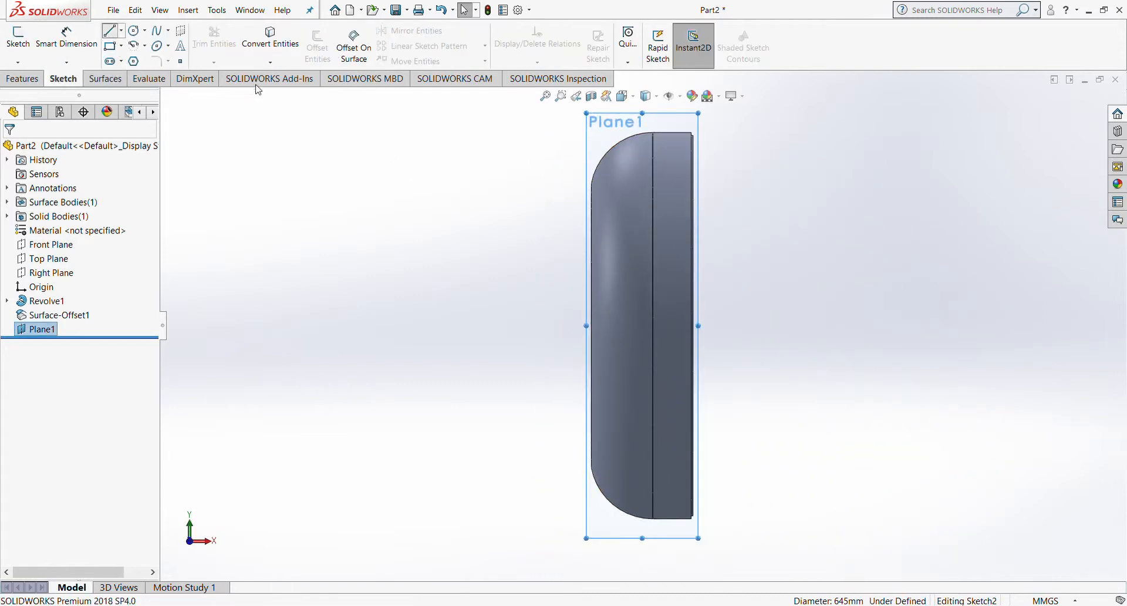
pyautogui.click(112, 47)
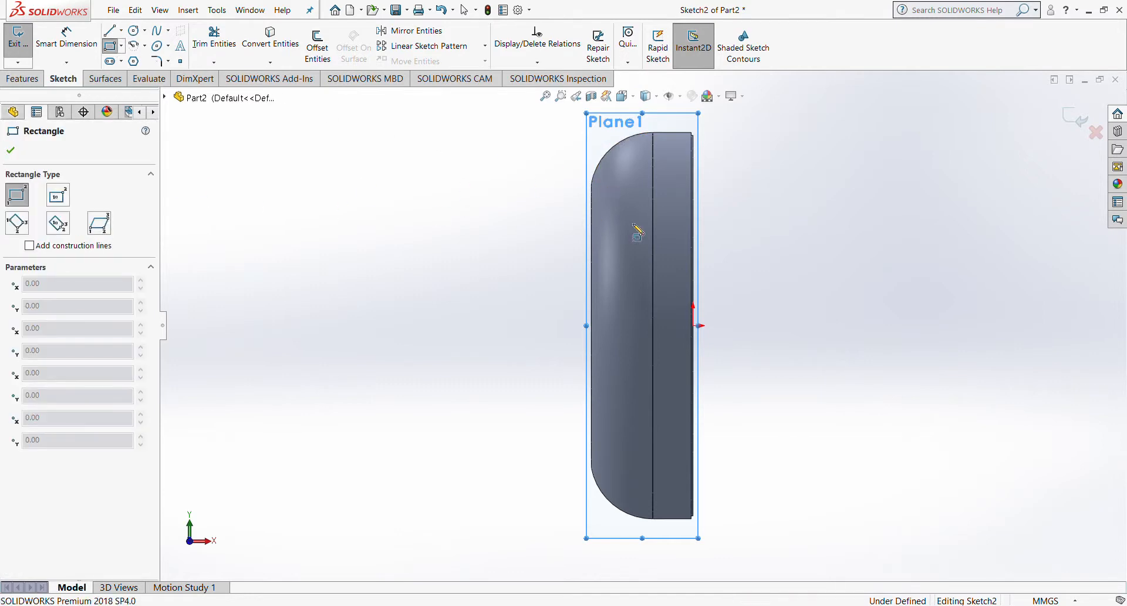
pyautogui.scroll(-3, 707, 309)
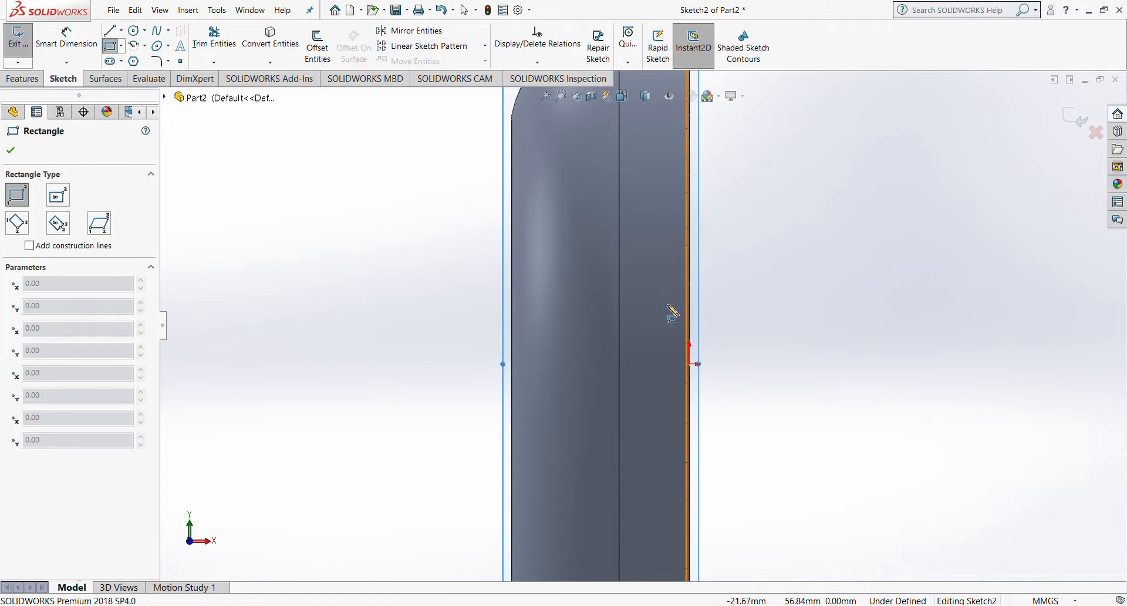
pyautogui.click(670, 304)
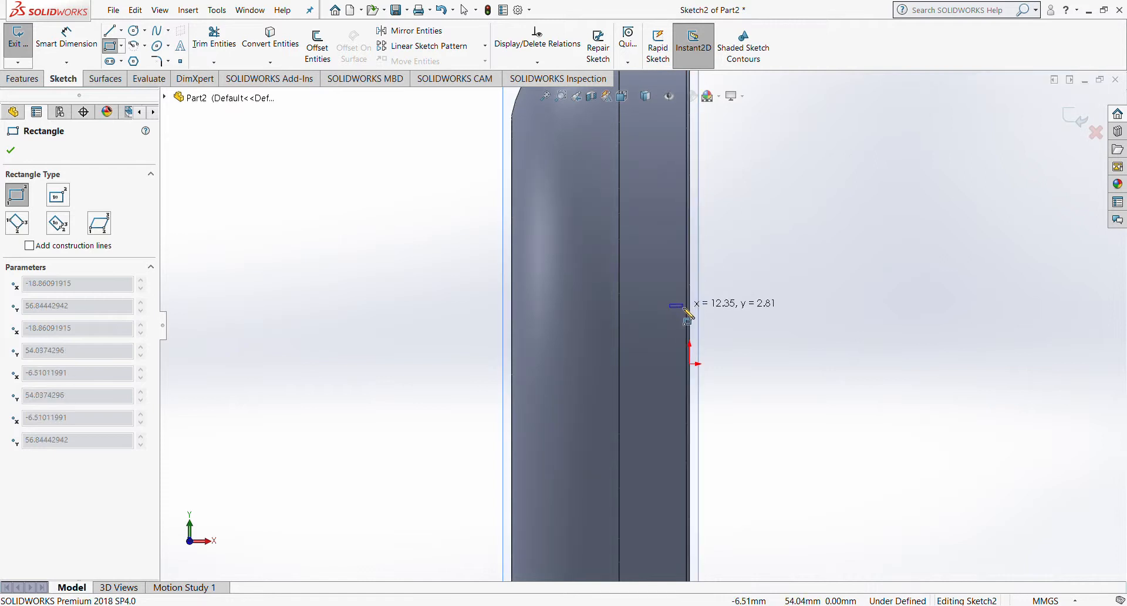
pyautogui.click(681, 347)
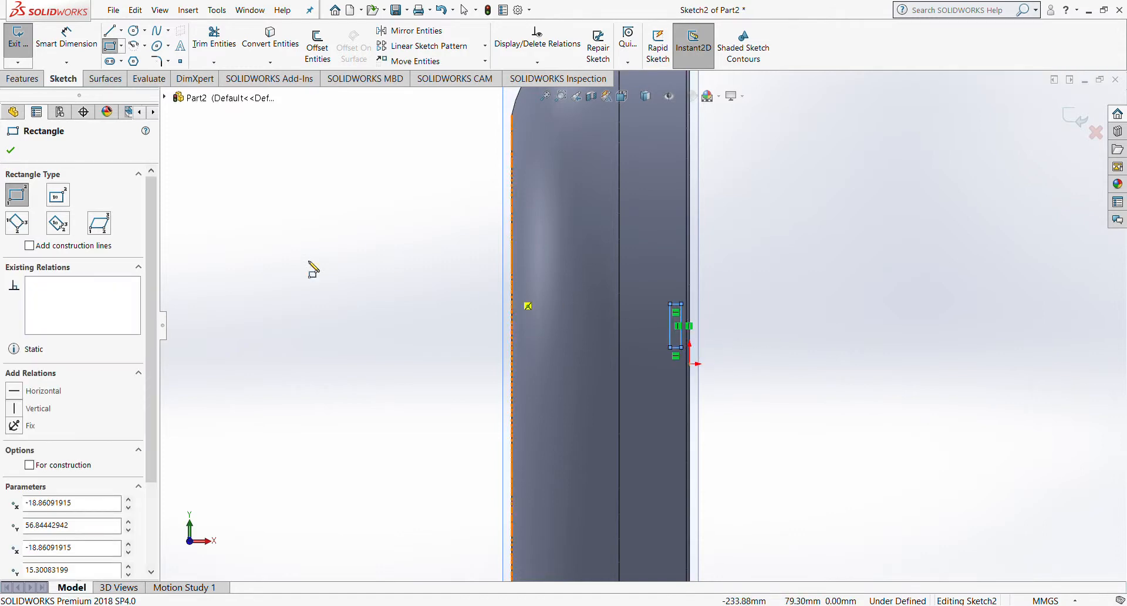
pyautogui.click(11, 152)
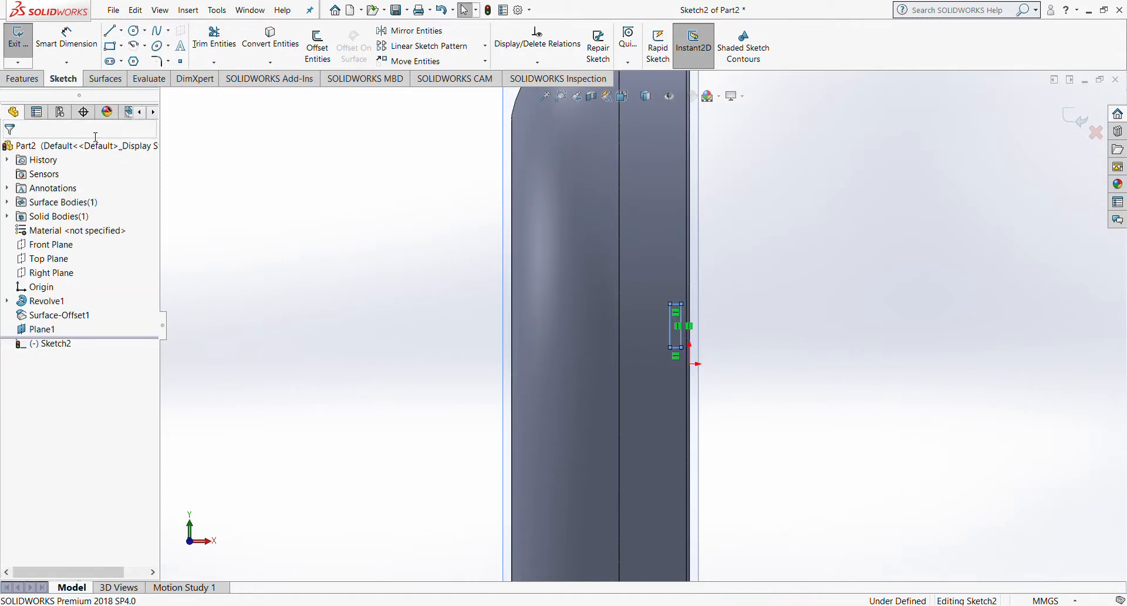
# Step: Draw a slanted line up-left from the rectangle's left midpoint and a tangent arc back to its top corner
pyautogui.click(109, 31)
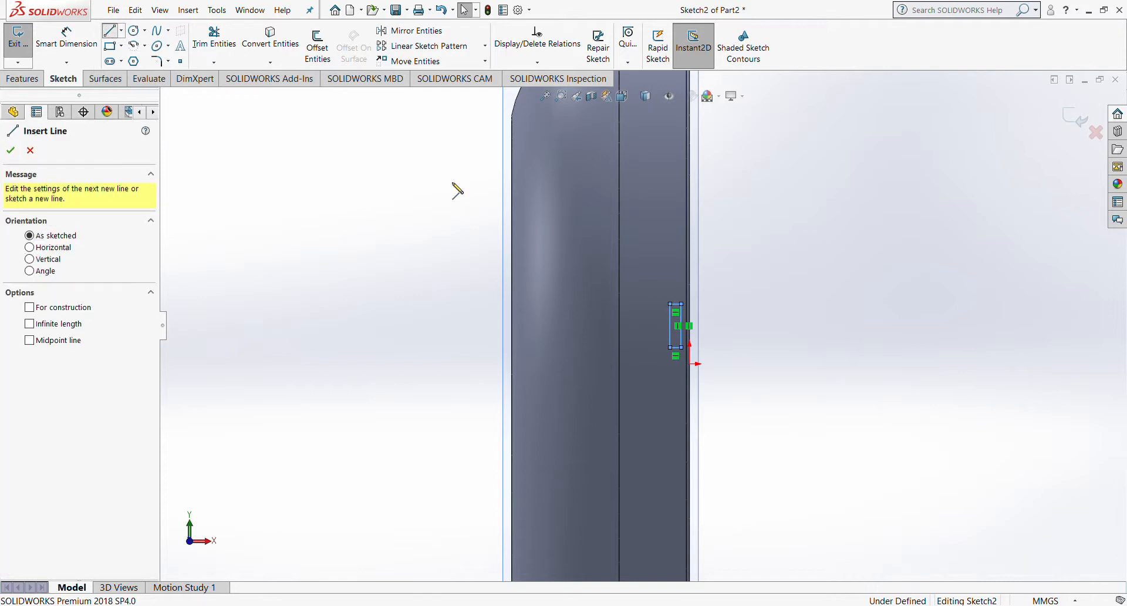
pyautogui.click(670, 325)
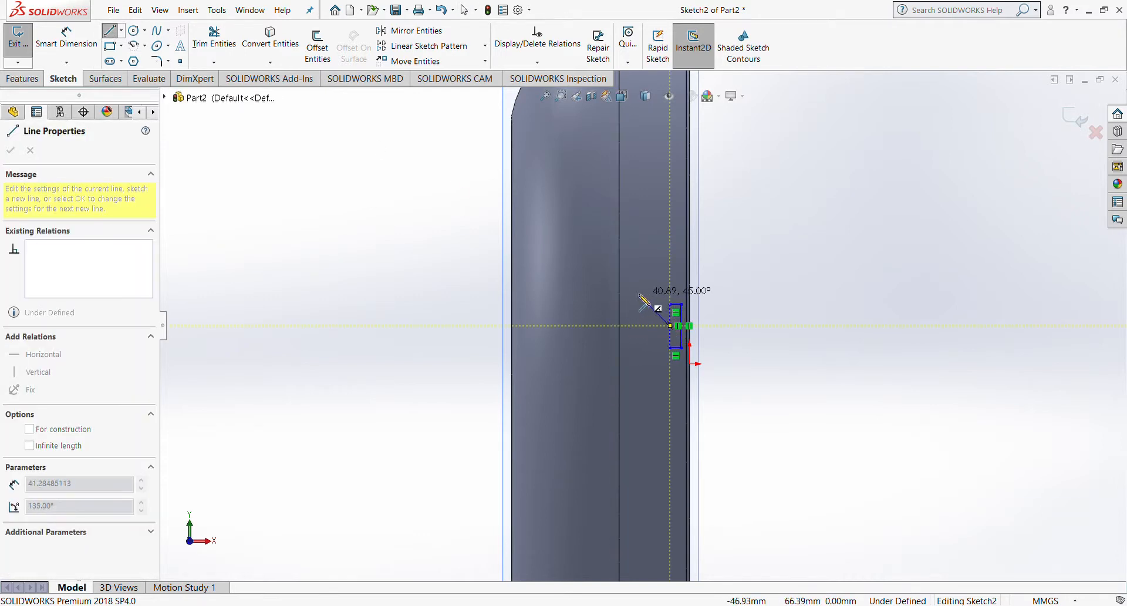
pyautogui.click(633, 271)
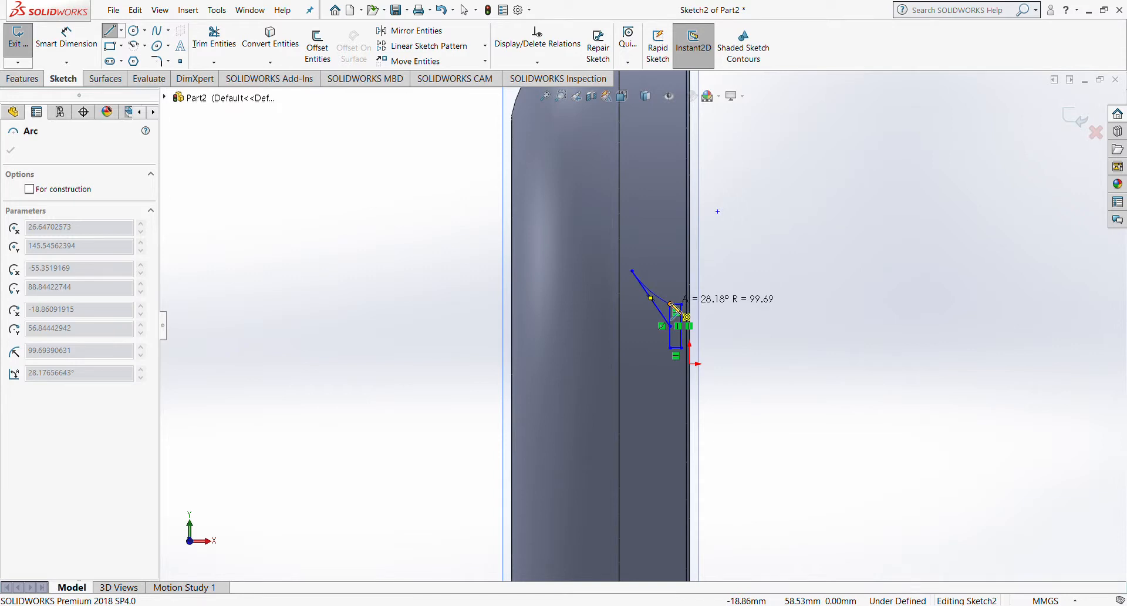
pyautogui.click(671, 304)
pyautogui.press('Escape')
# Step: Trim the extra segments off the arrow outline
pyautogui.scroll(-3, 640, 258)
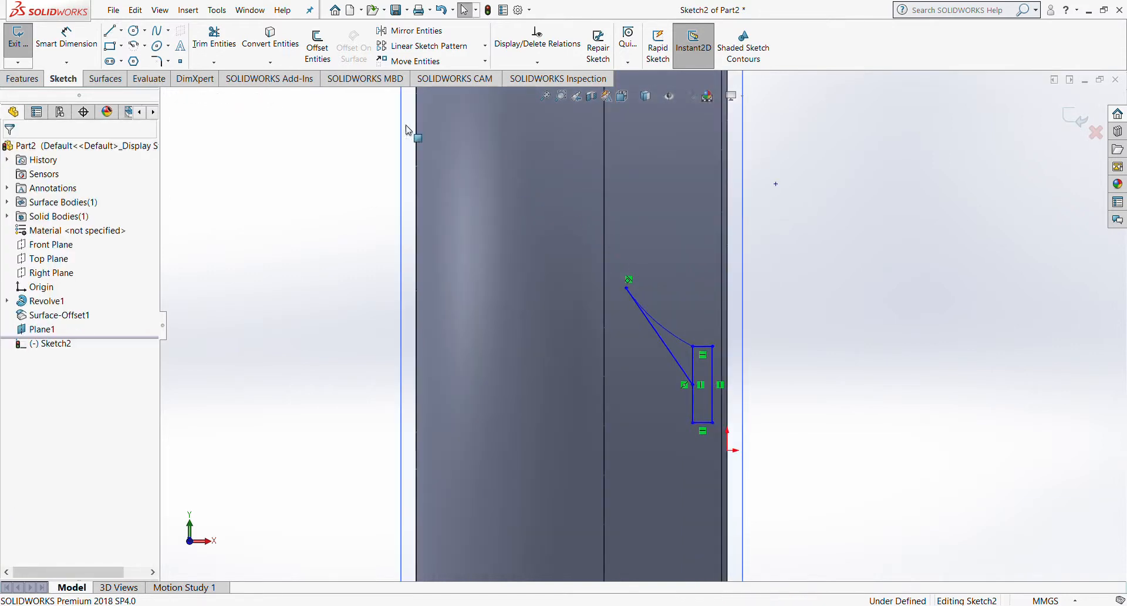
pyautogui.click(228, 43)
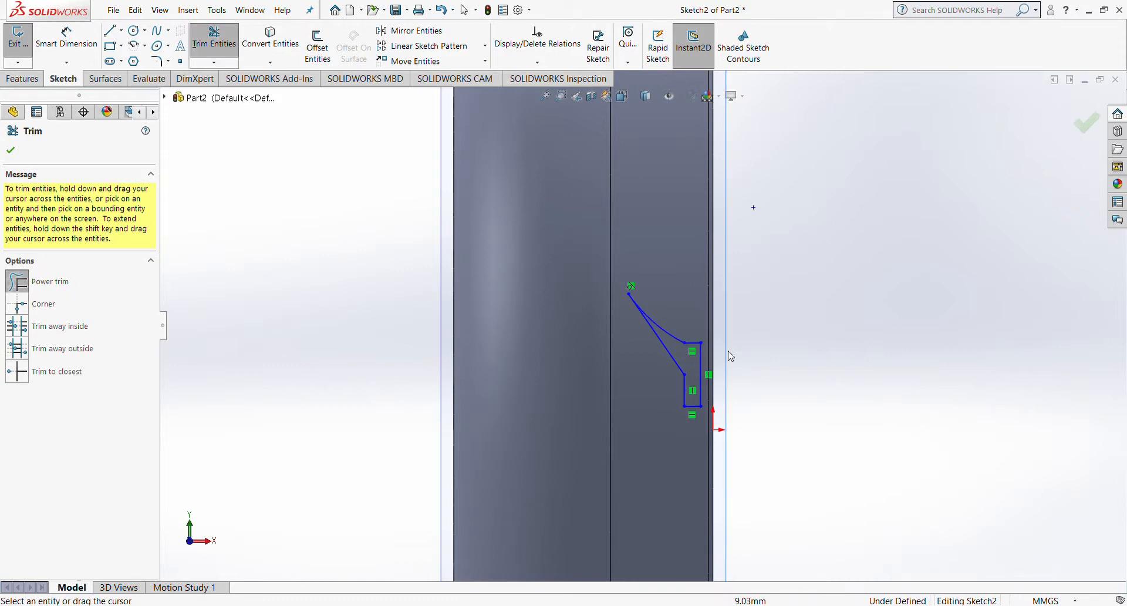
pyautogui.scroll(3, 802, 306)
pyautogui.scroll(-2, 945, 243)
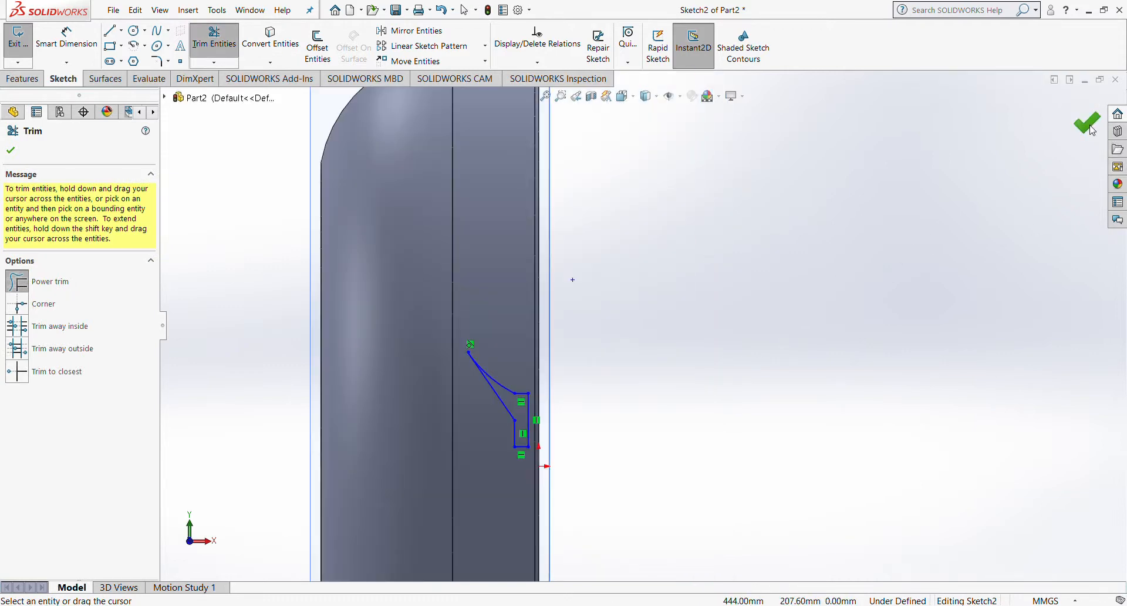
pyautogui.press('Escape')
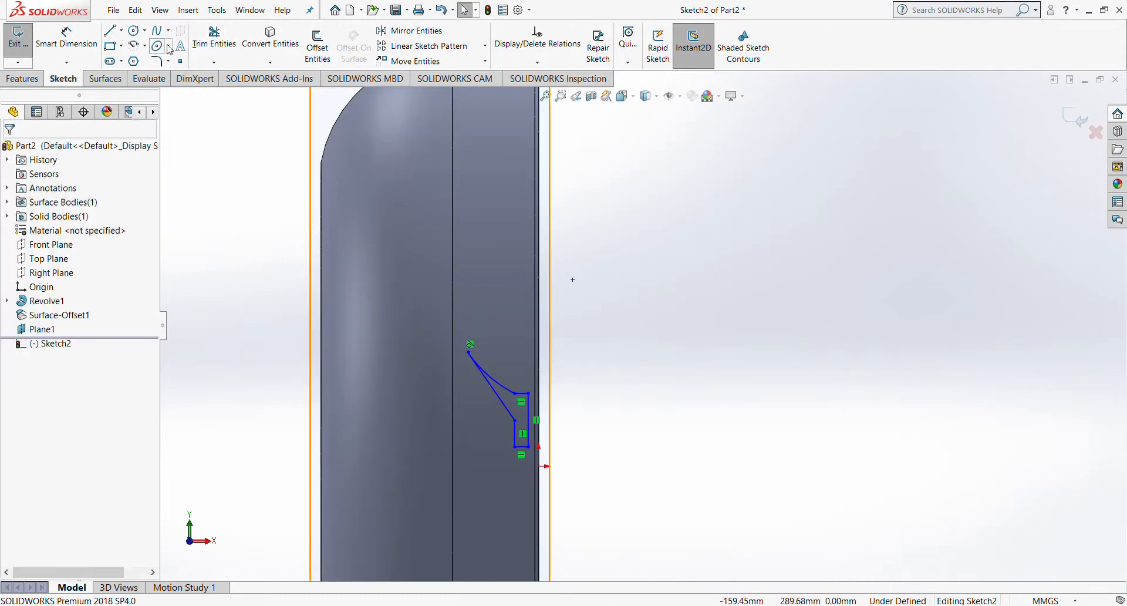
# Step: Dimension the arrow: 5 mm bottom width, R100 arc radius and 65 mm slanted line
pyautogui.click(66, 36)
pyautogui.scroll(-3, 487, 434)
pyautogui.click(579, 459)
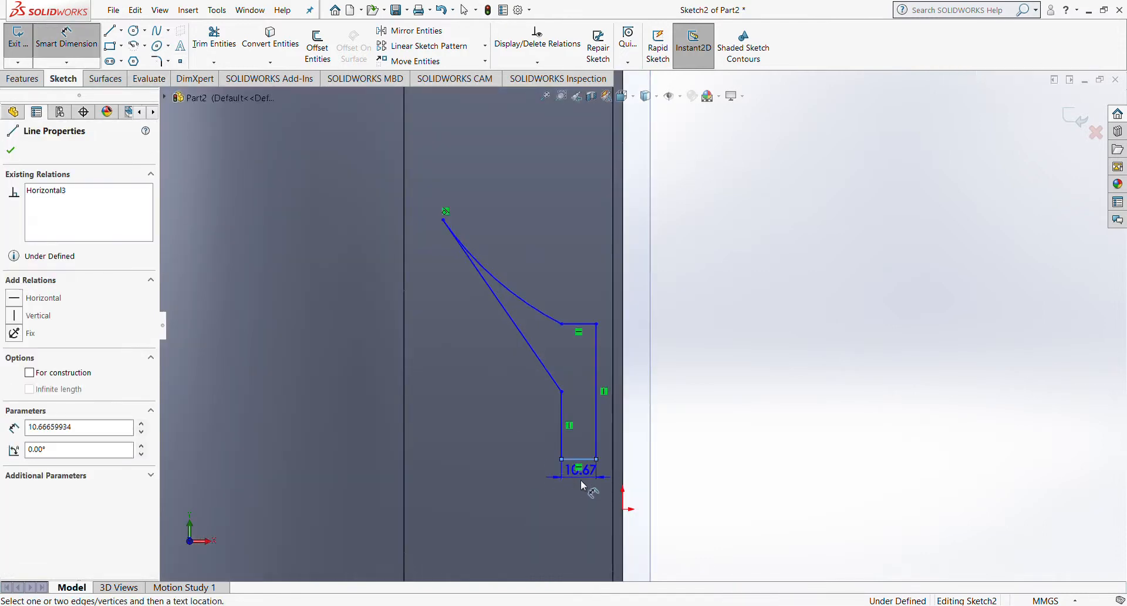
pyautogui.click(583, 509)
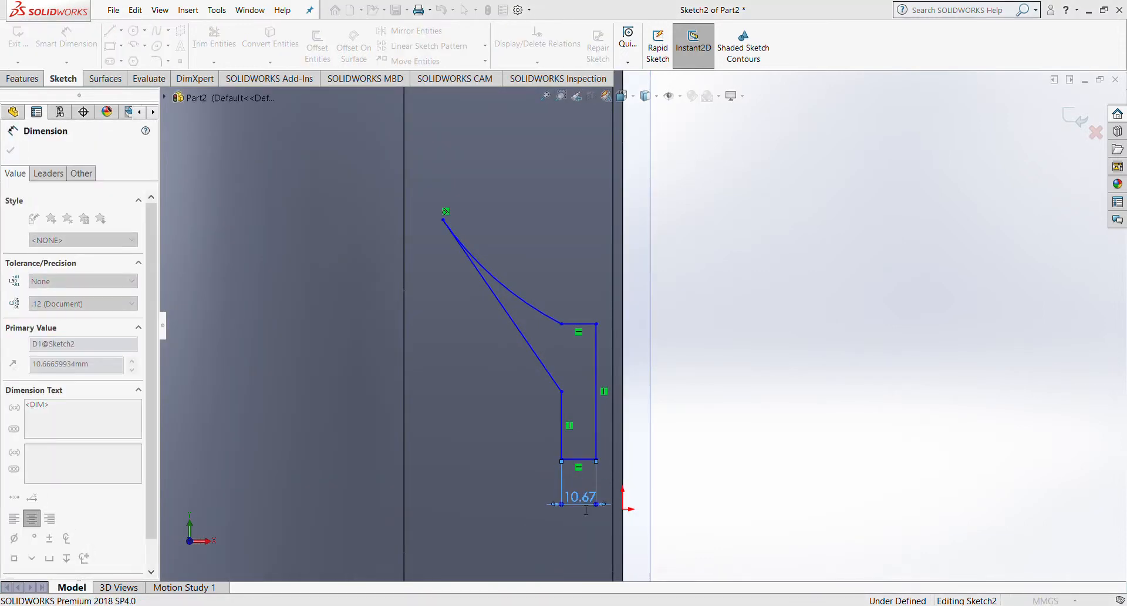
pyautogui.write('5.00mm')
pyautogui.press('Return')
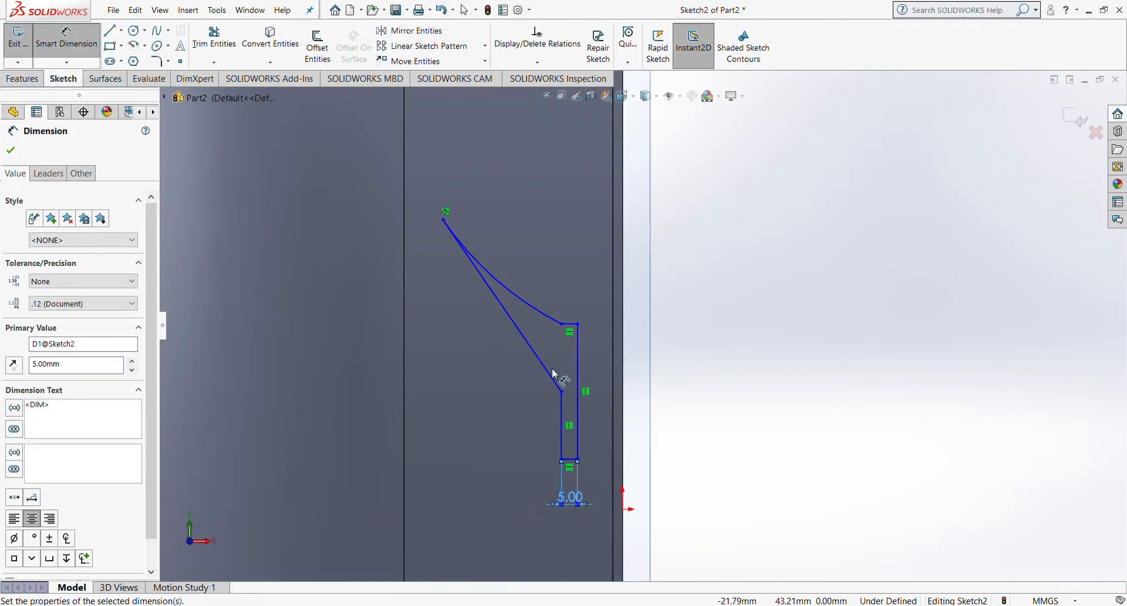
pyautogui.click(545, 311)
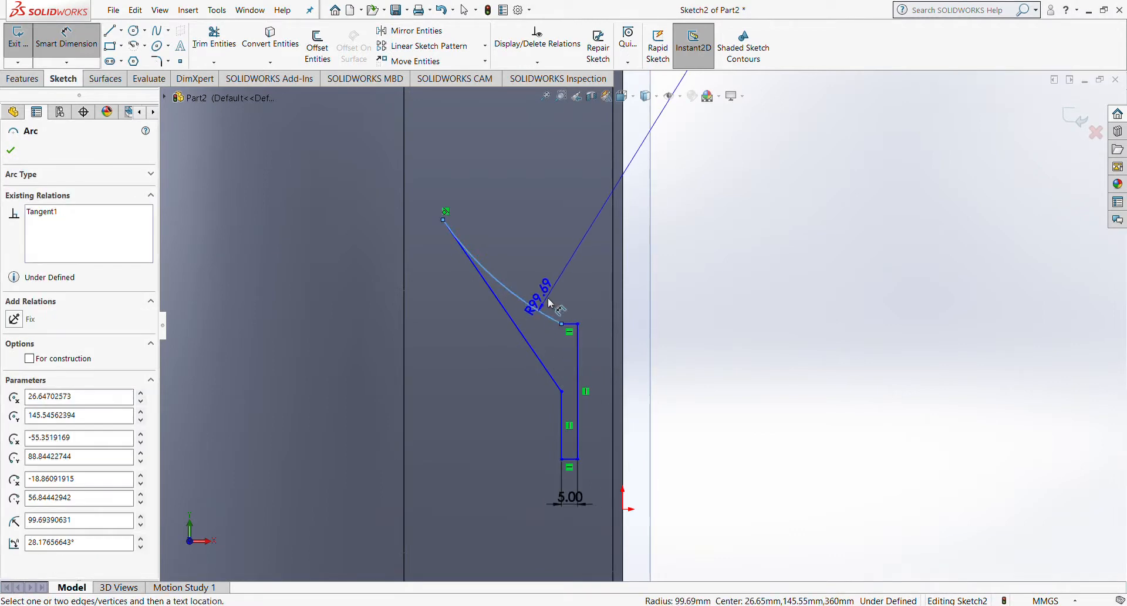
pyautogui.click(560, 286)
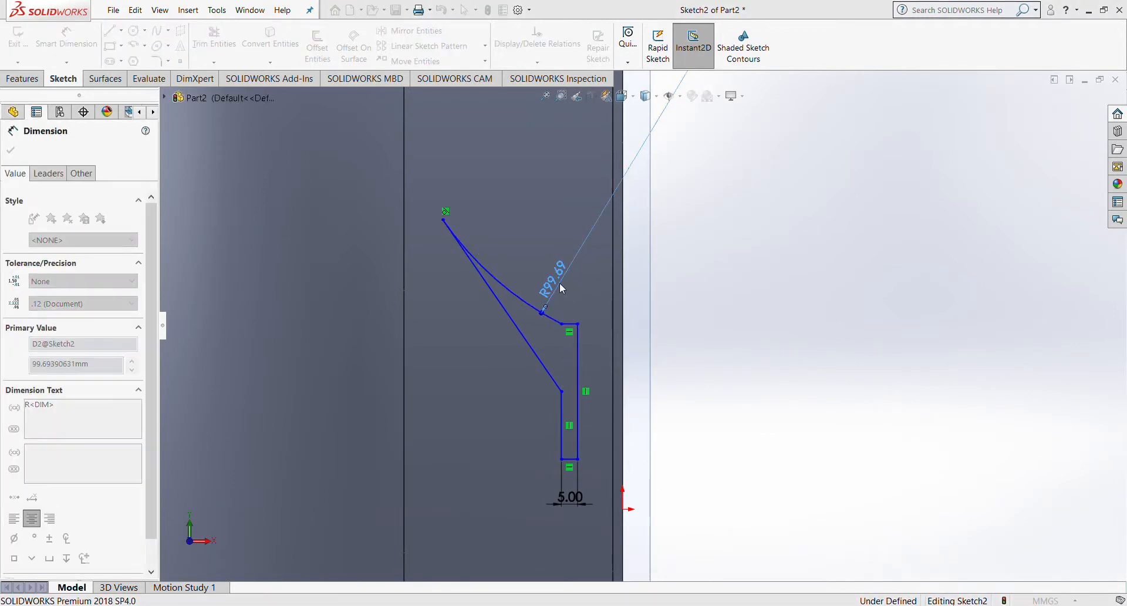
pyautogui.write('100')
pyautogui.press('Return')
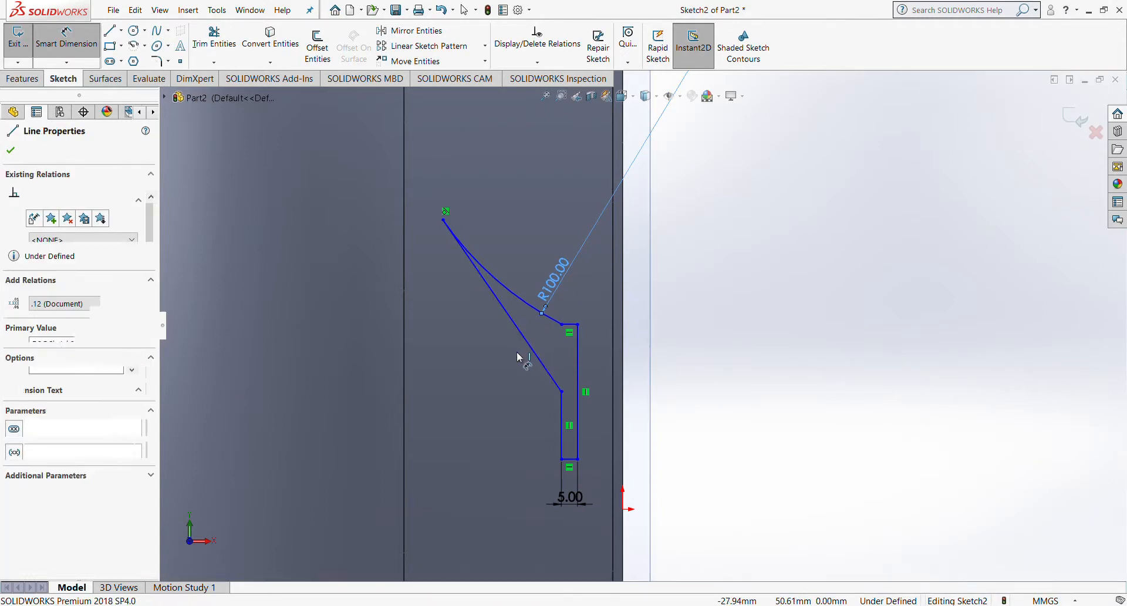
pyautogui.click(517, 354)
pyautogui.click(508, 364)
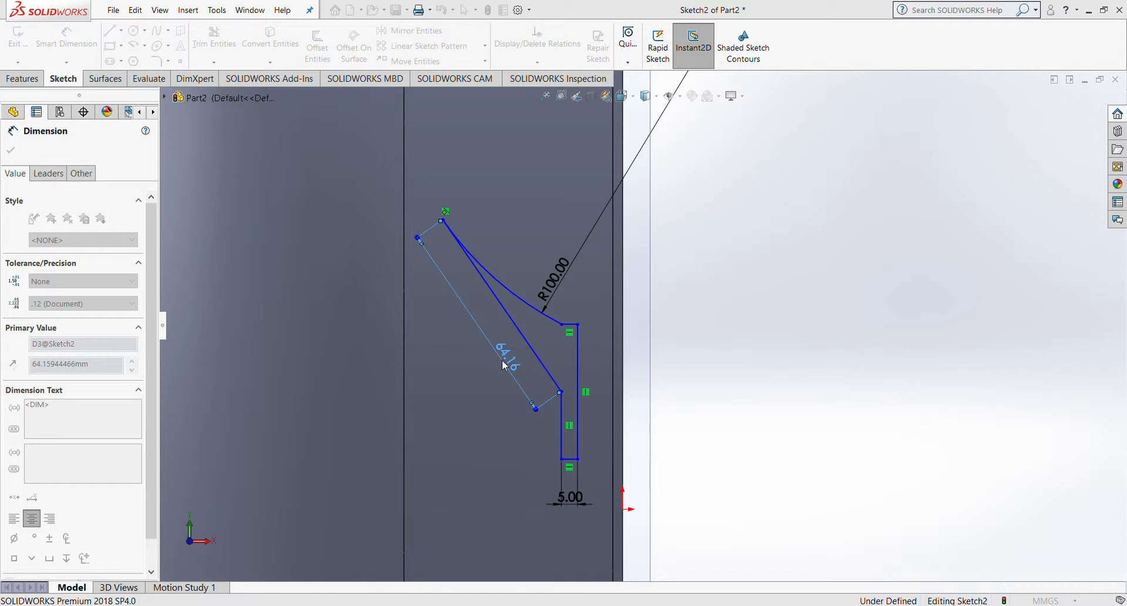
pyautogui.write('65')
pyautogui.press('Return')
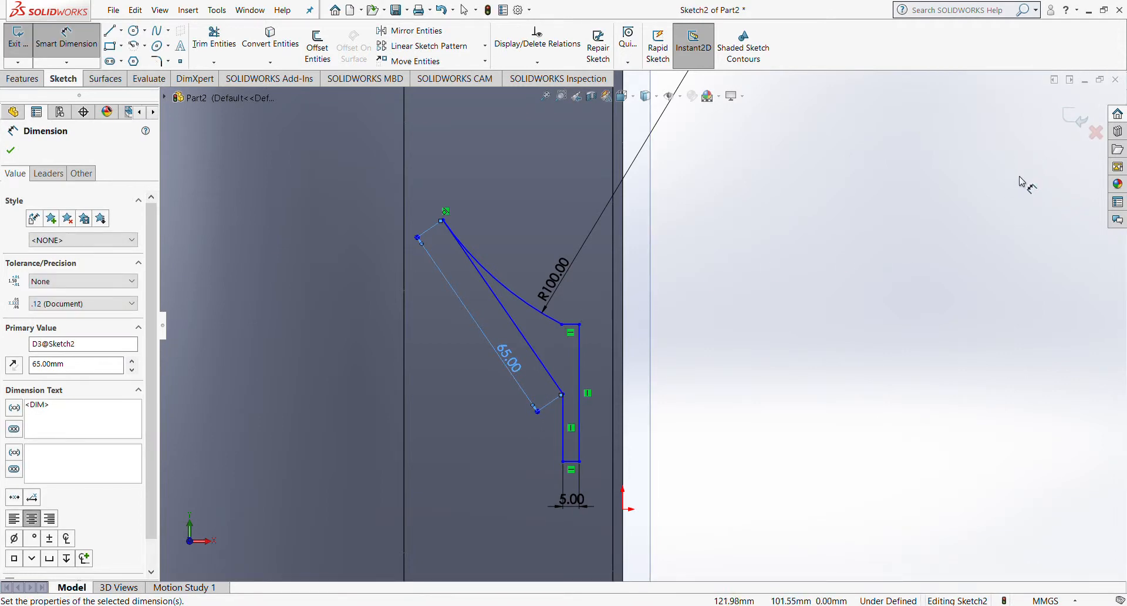
# Step: Exit the arrow sketch and select Sketch2 in the feature tree
pyautogui.click(1076, 117)
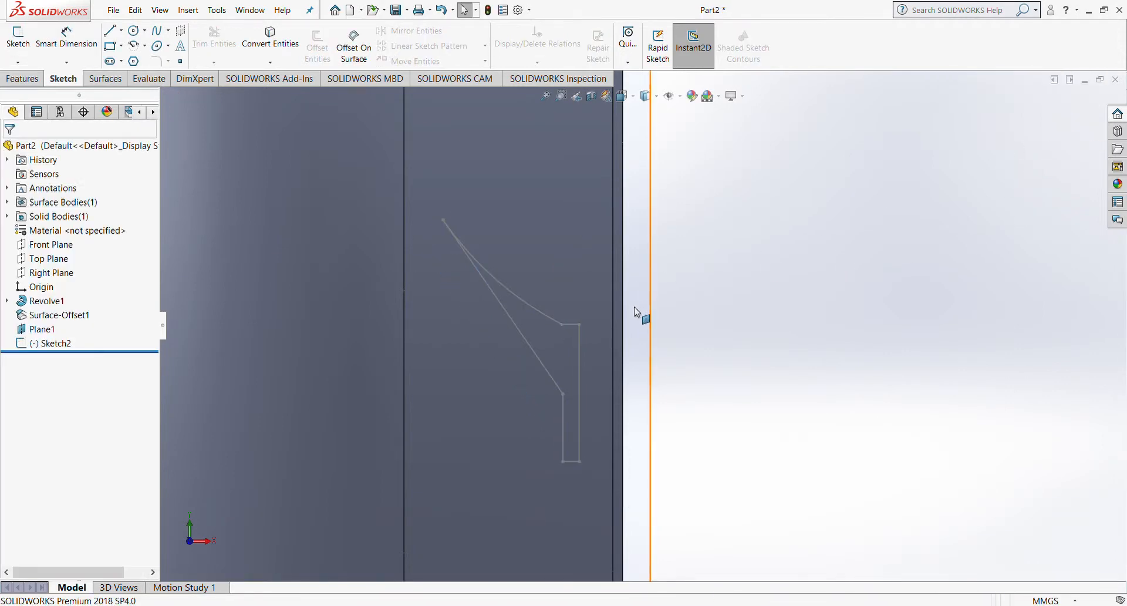
pyautogui.moveTo(634, 307); pyautogui.dragTo(327, 315, button='middle')
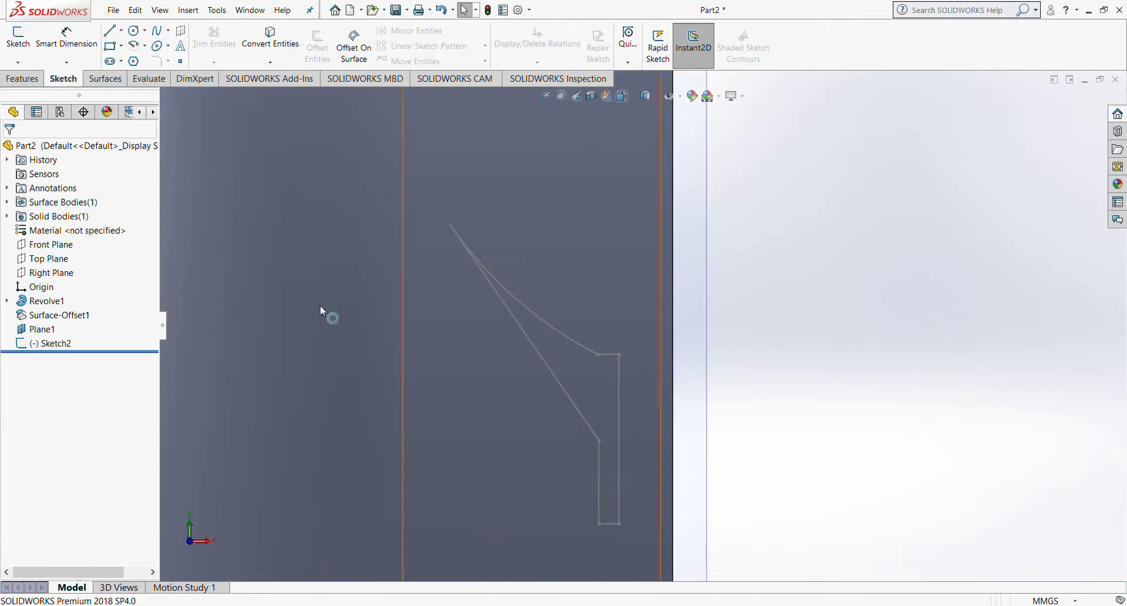
pyautogui.click(57, 348)
# Step: Extrude-cut Sketch2 into the tread, offset 10 mm from the tread face with reversed offset
pyautogui.click(65, 314)
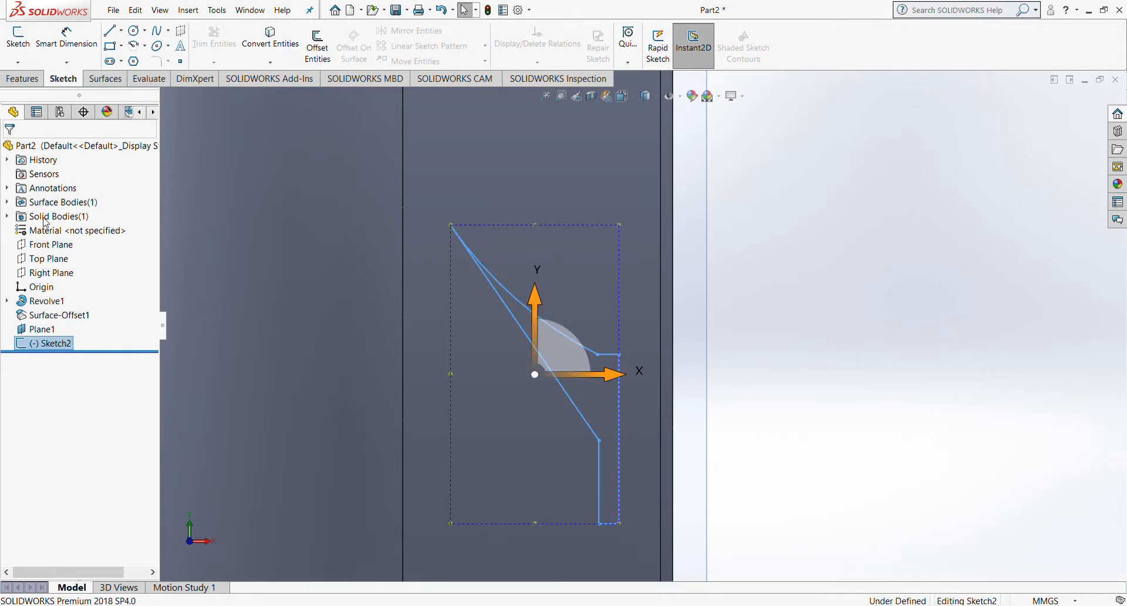
pyautogui.click(24, 78)
pyautogui.click(202, 46)
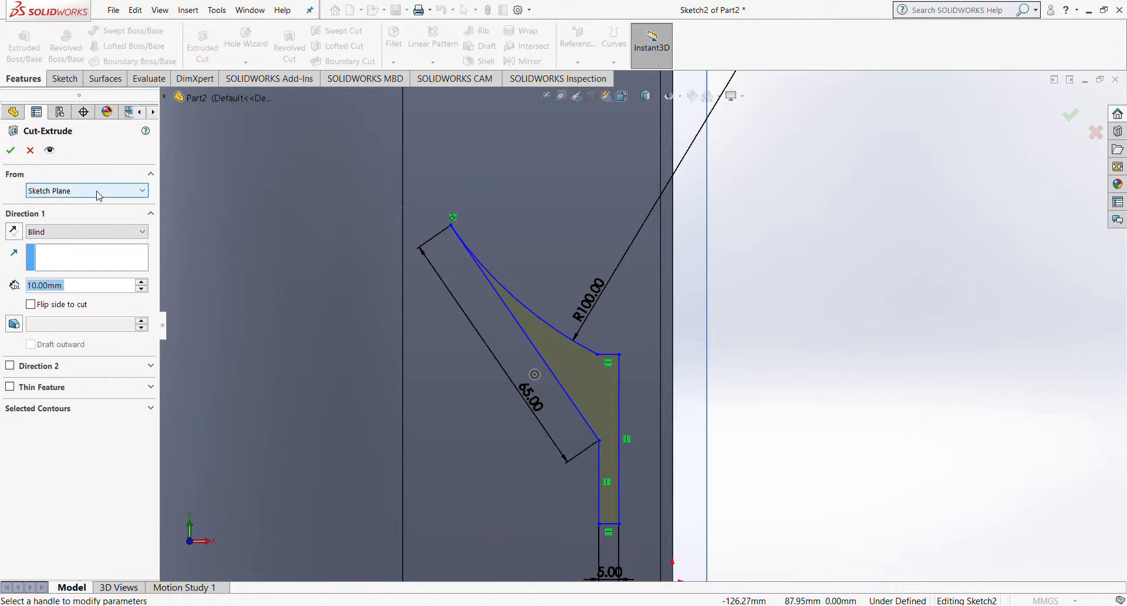
pyautogui.click(64, 233)
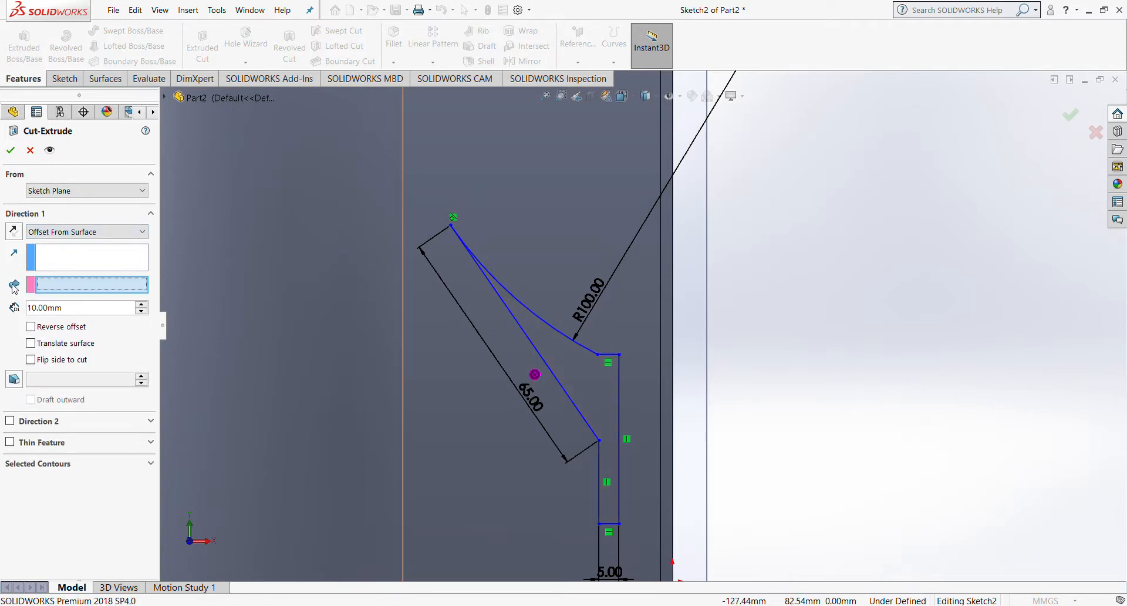
pyautogui.scroll(6, 568, 176)
pyautogui.scroll(-5, 593, 161)
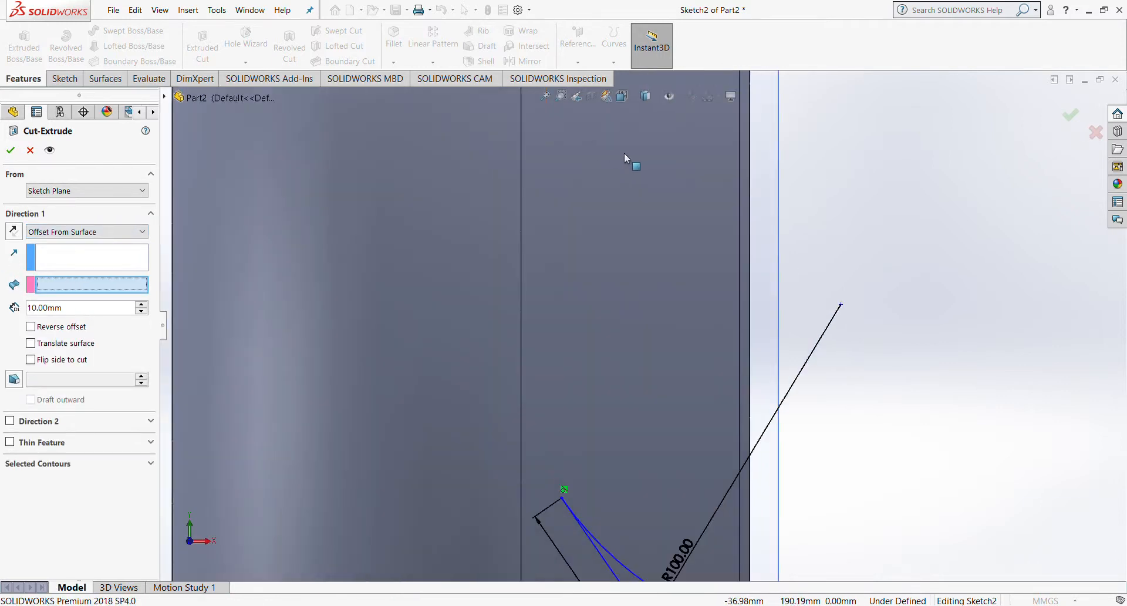
pyautogui.scroll(2, 626, 157)
pyautogui.click(639, 171)
pyautogui.scroll(2, 568, 322)
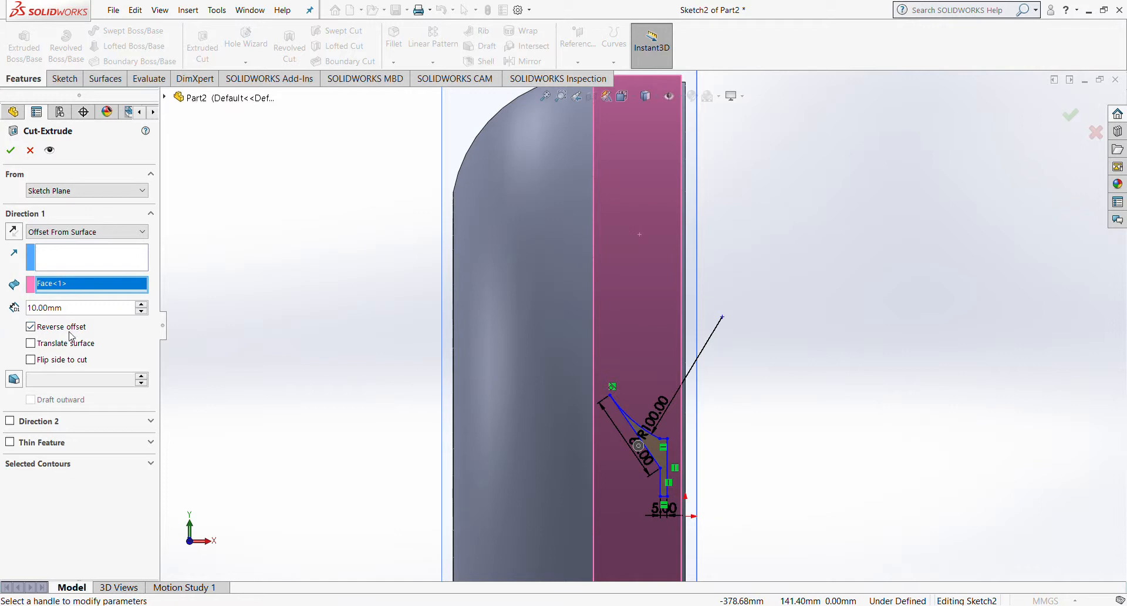
pyautogui.moveTo(382, 319); pyautogui.dragTo(354, 326, button='middle')
pyautogui.scroll(3, 355, 327)
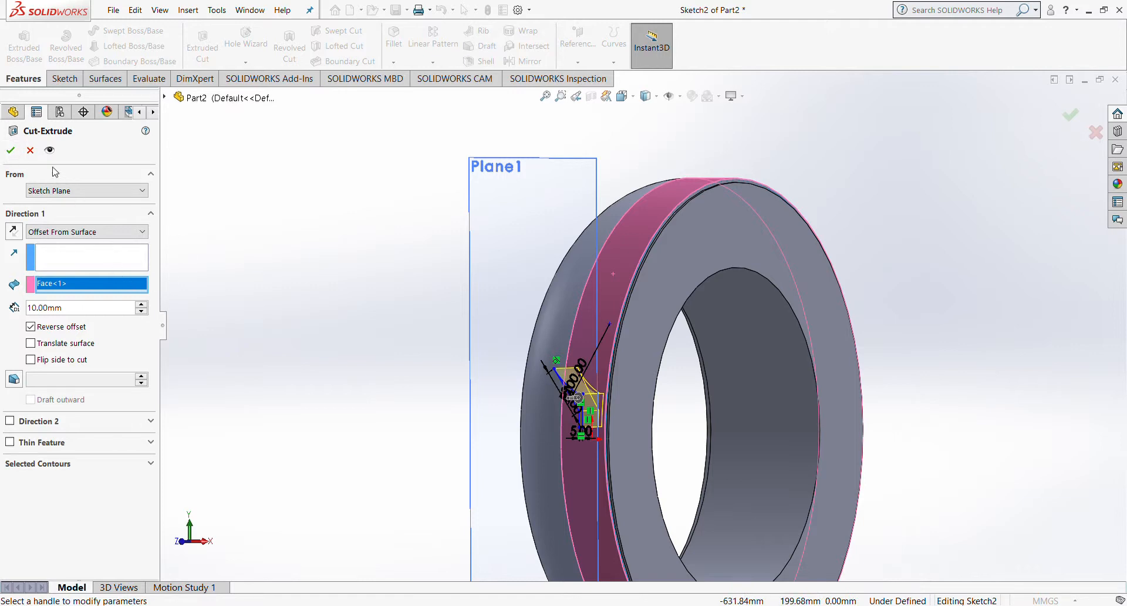
pyautogui.click(11, 150)
pyautogui.scroll(-5, 587, 355)
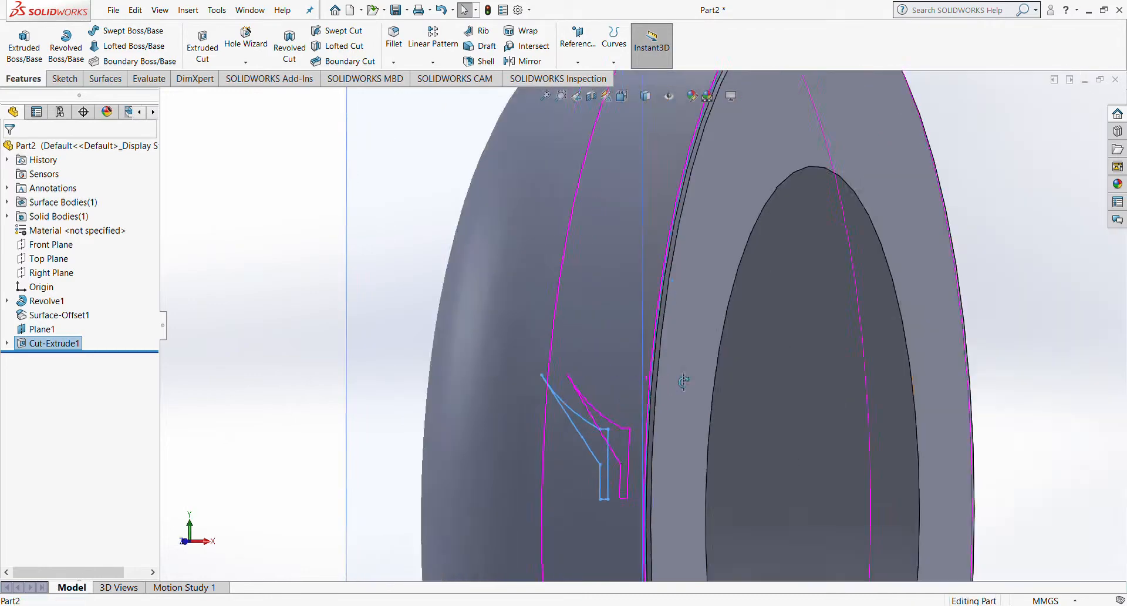
pyautogui.moveTo(684, 382); pyautogui.dragTo(635, 437, button='middle')
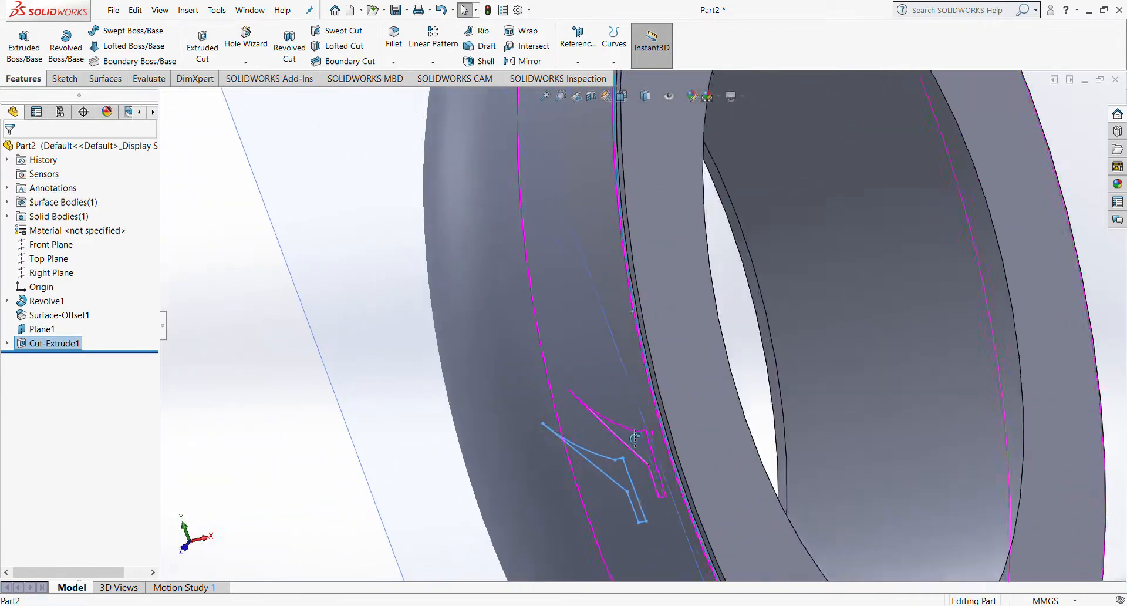
pyautogui.scroll(-6, 635, 437)
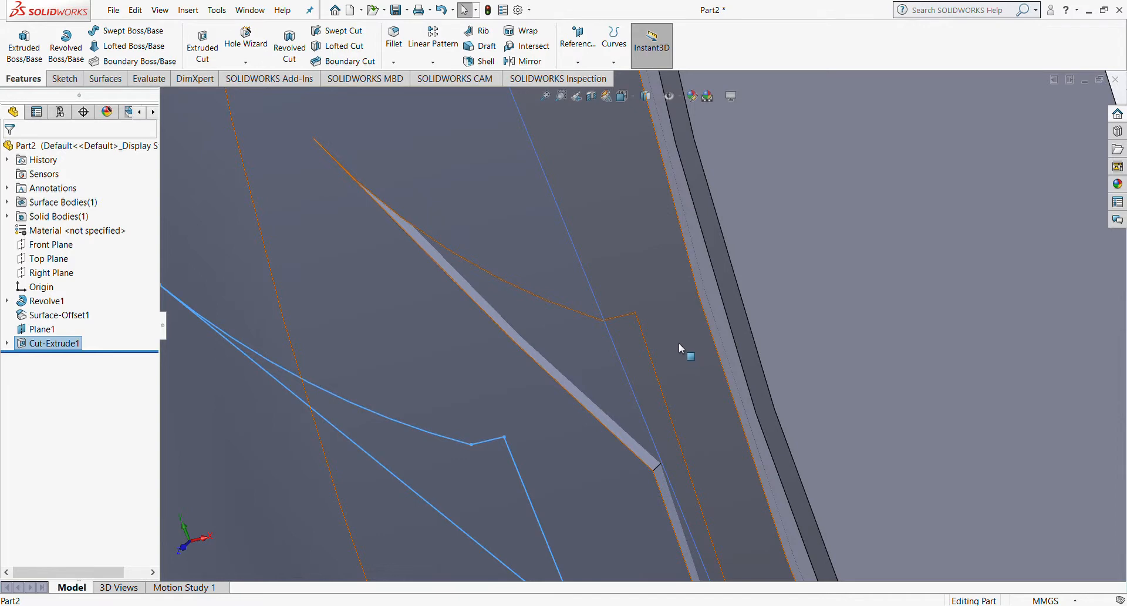
pyautogui.scroll(3, 678, 343)
pyautogui.hotkey('ctrl', '1')
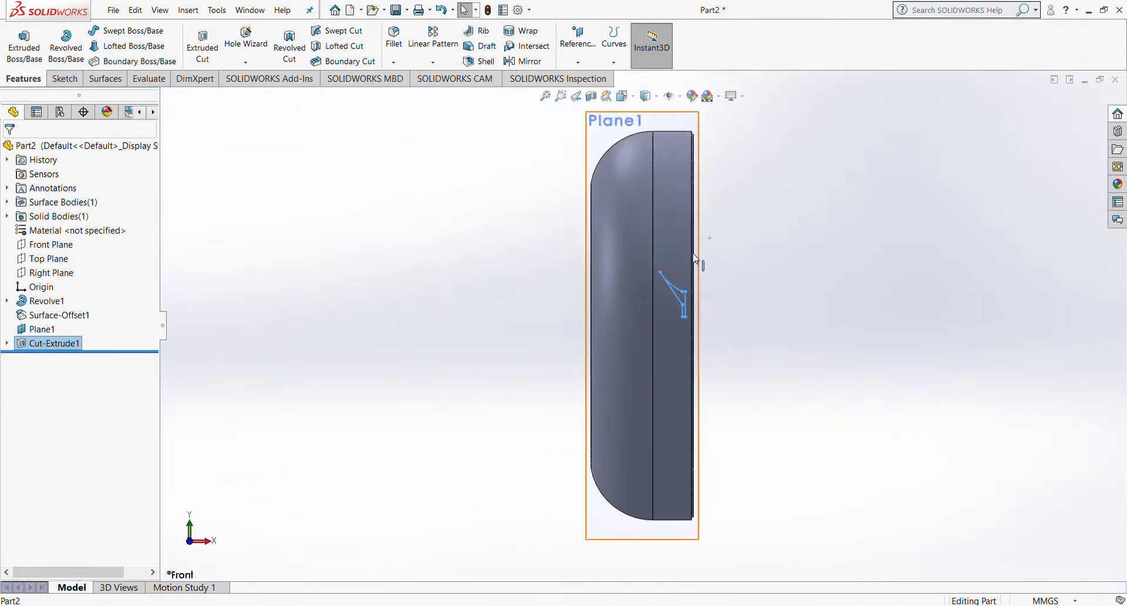
pyautogui.scroll(-4, 682, 259)
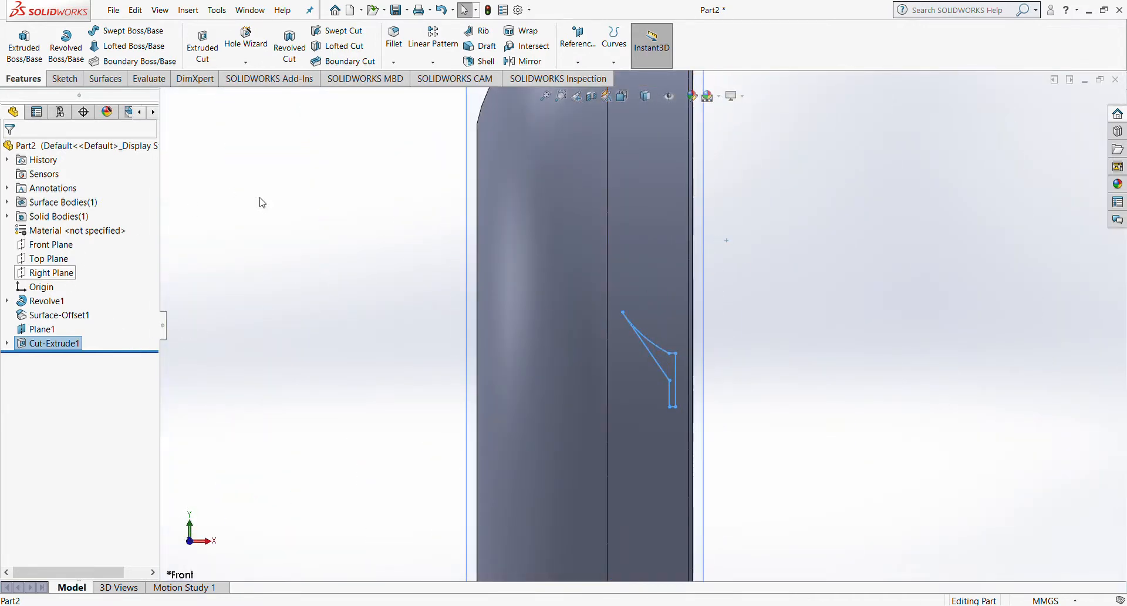
pyautogui.moveTo(581, 201); pyautogui.dragTo(556, 210, button='middle')
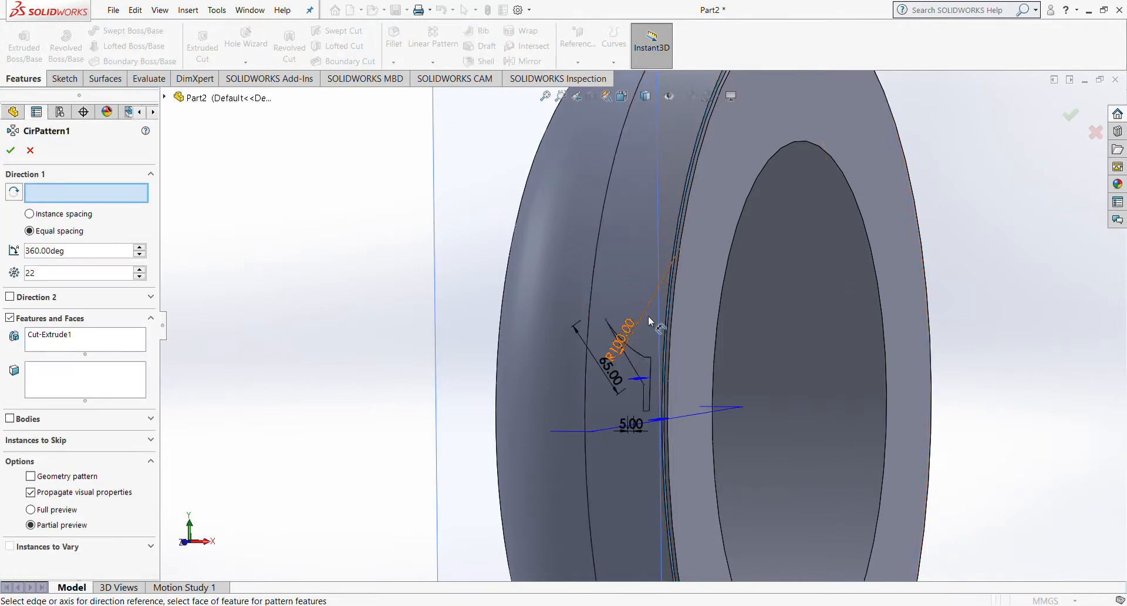
# Step: Circular-pattern the groove cut about the tyre's inner edge: 22 instances, equally spaced over 360°
pyautogui.scroll(-2, 648, 315)
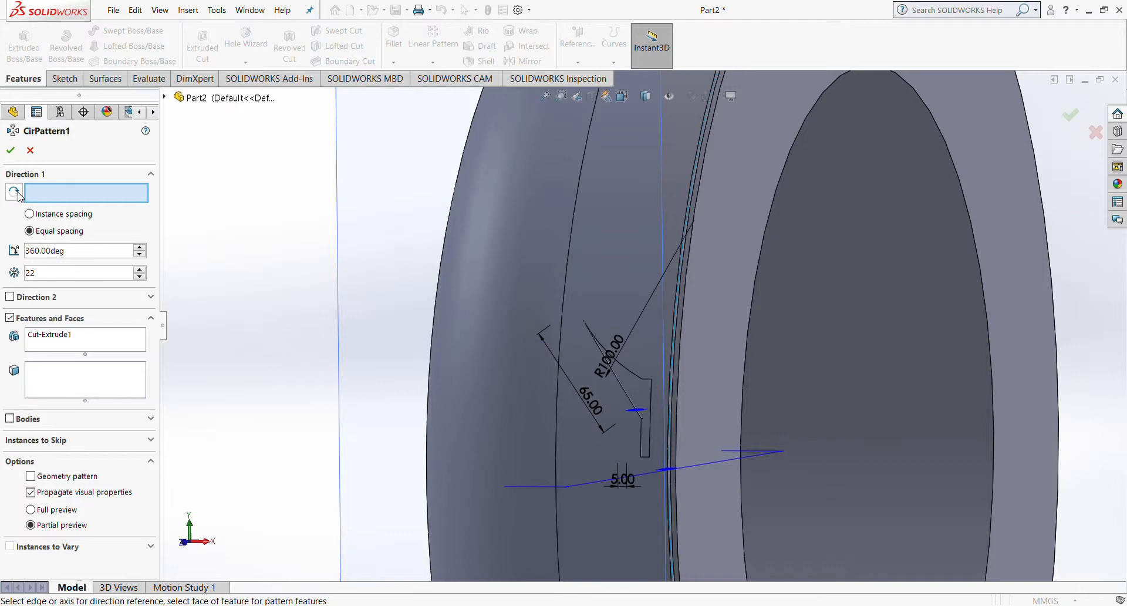
pyautogui.scroll(3, 763, 214)
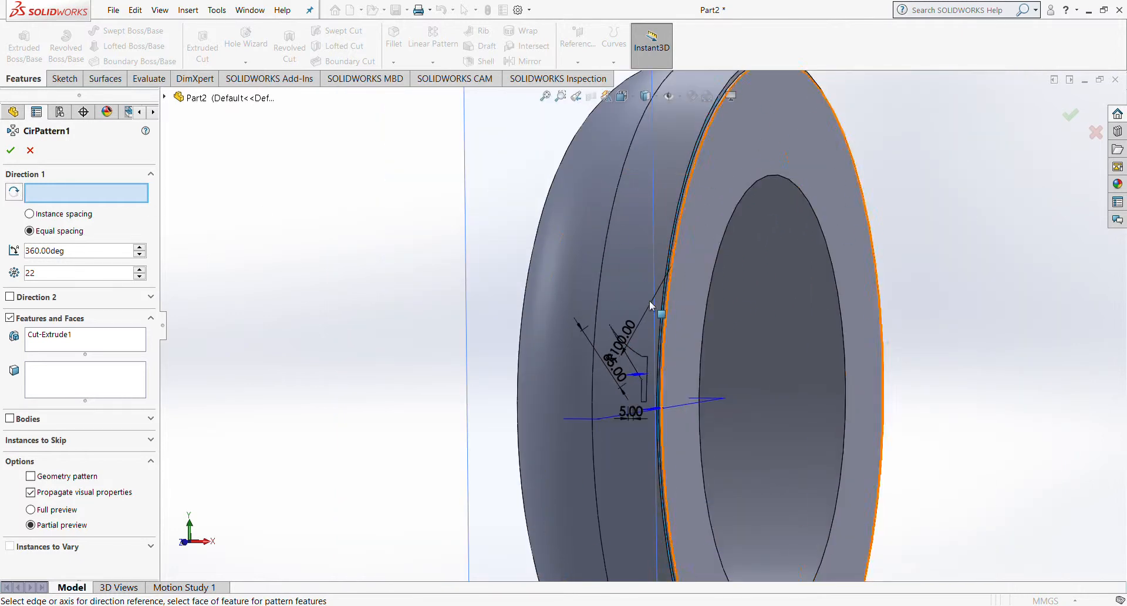
pyautogui.click(791, 181)
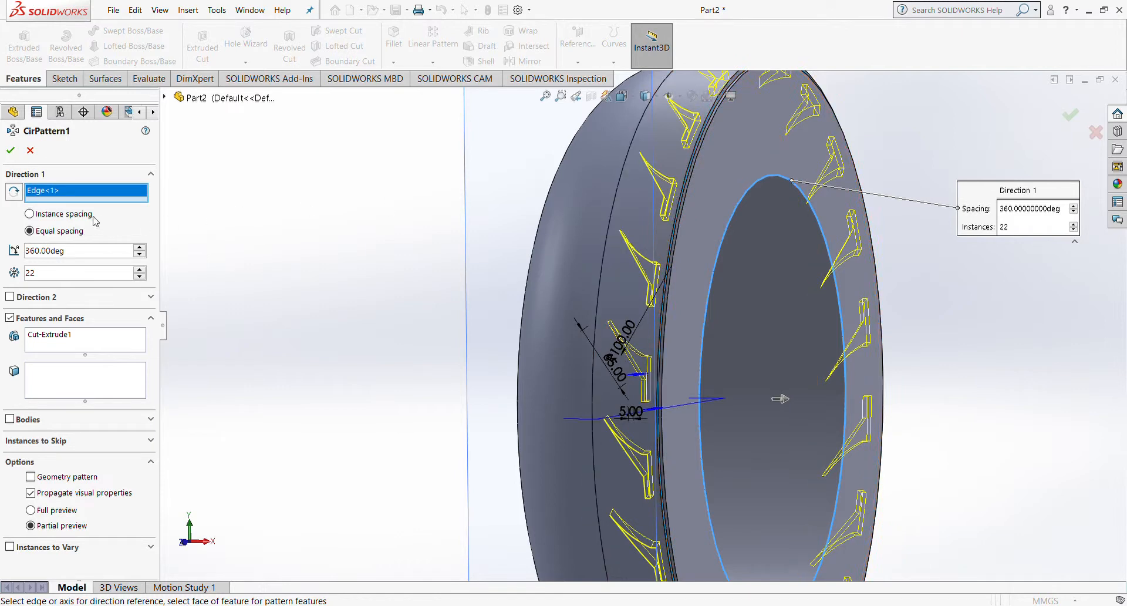
pyautogui.click(61, 214)
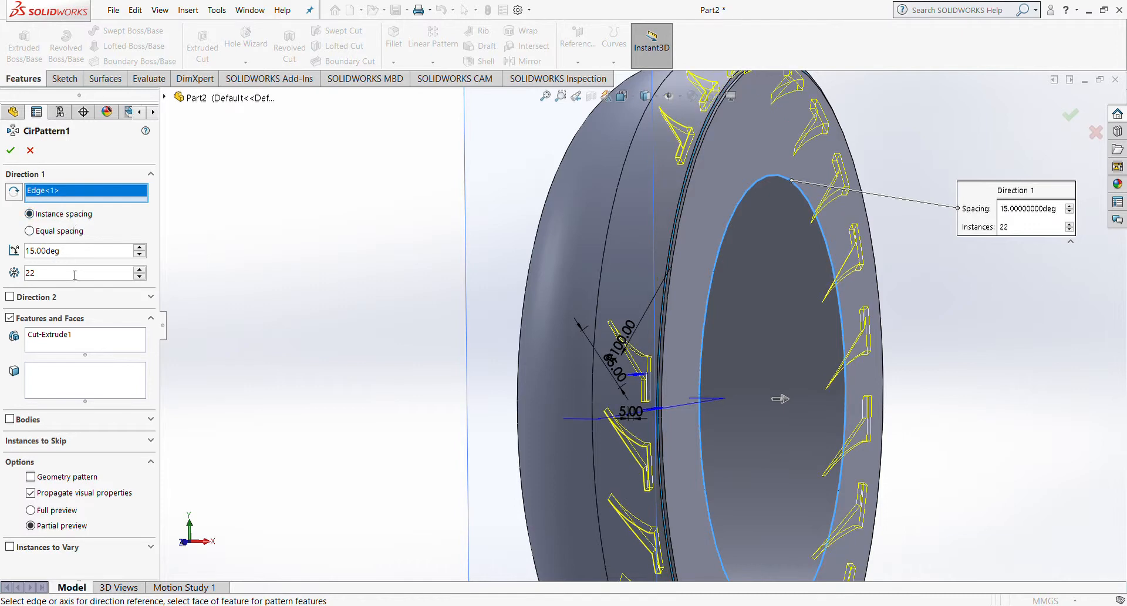
pyautogui.moveTo(91, 251); pyautogui.dragTo(28, 254)
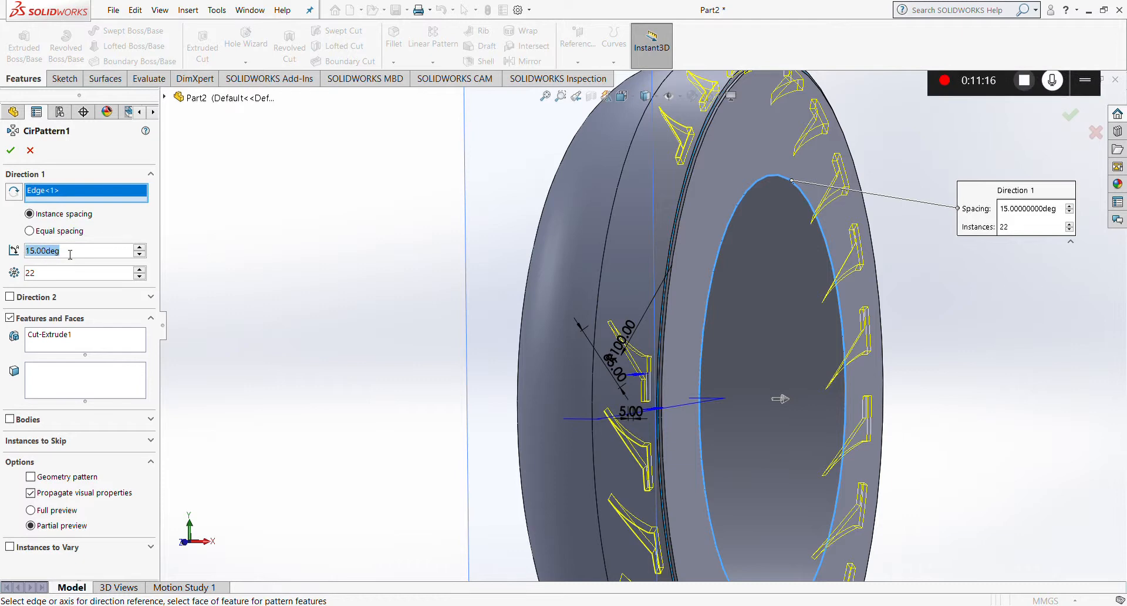
pyautogui.click(29, 231)
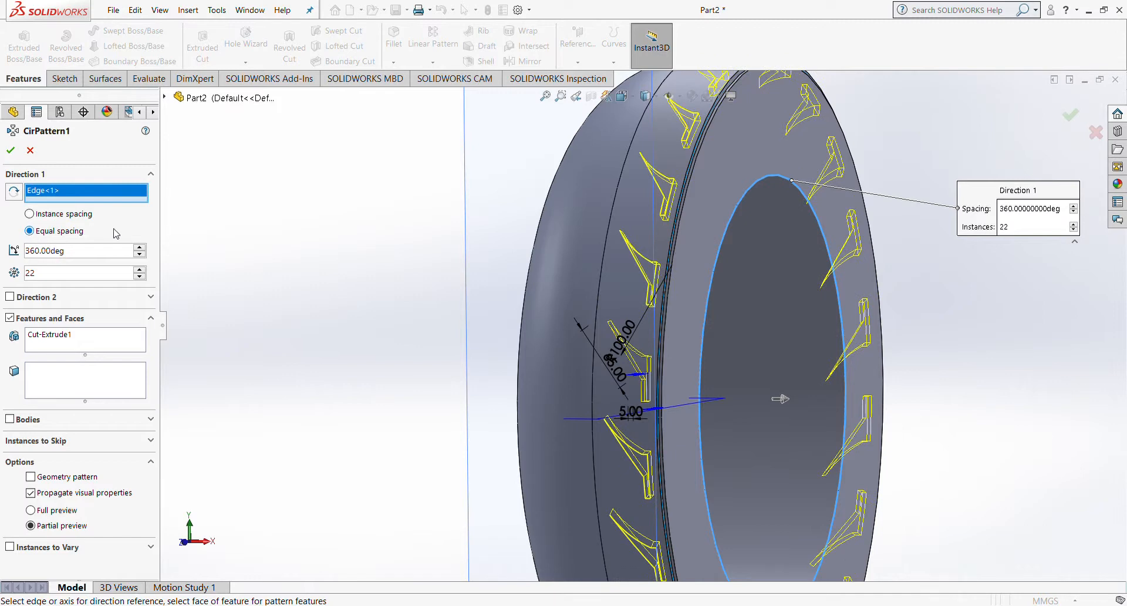
pyautogui.scroll(3, 324, 271)
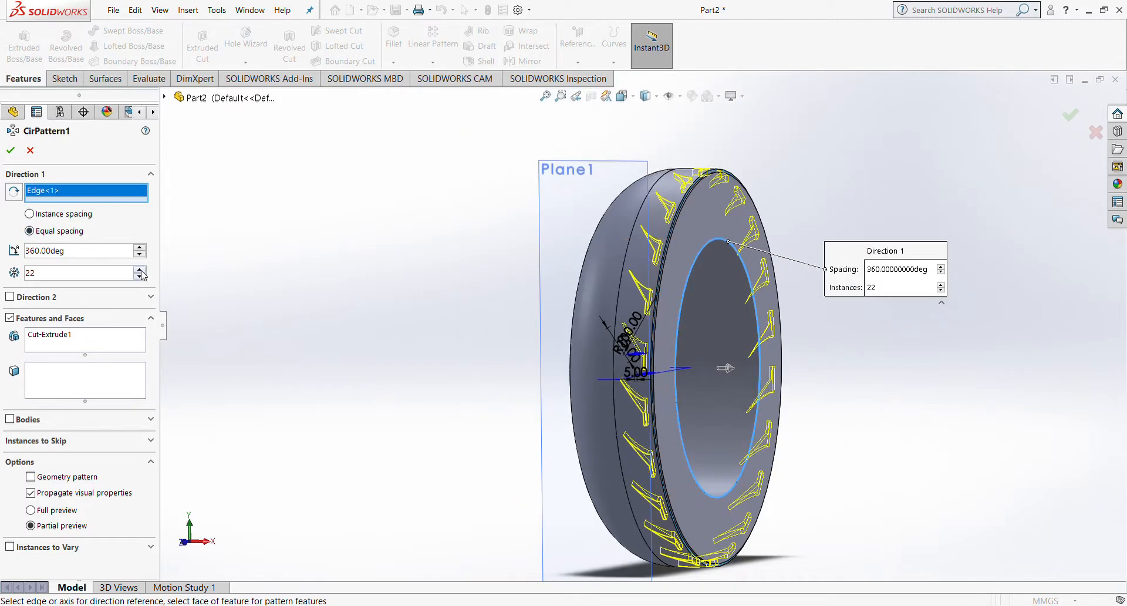
pyautogui.scroll(8, 142, 272)
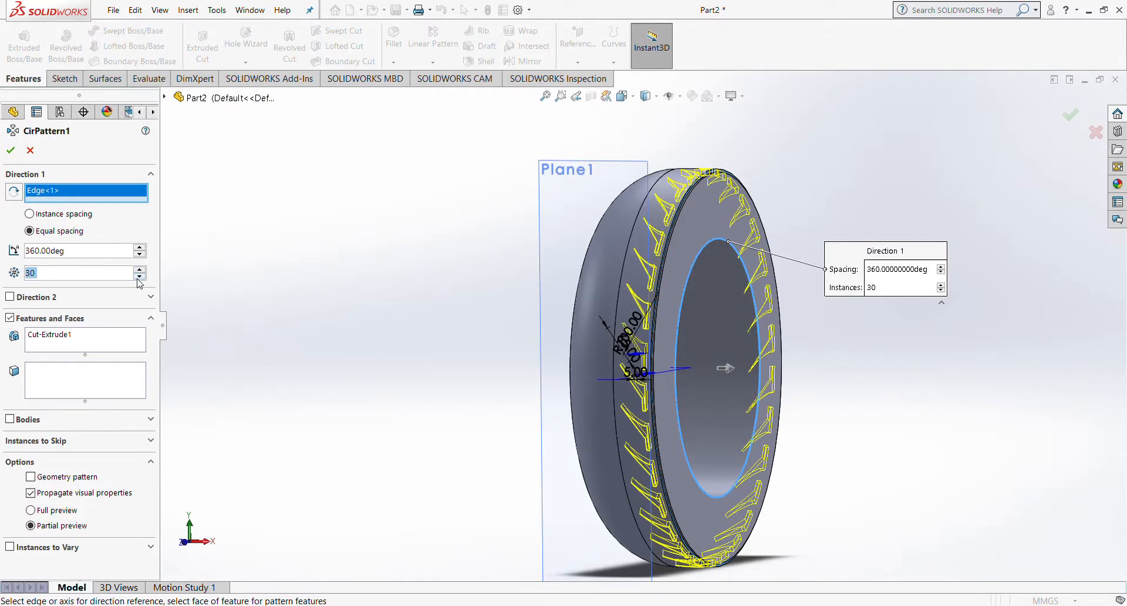
pyautogui.scroll(-7, 139, 276)
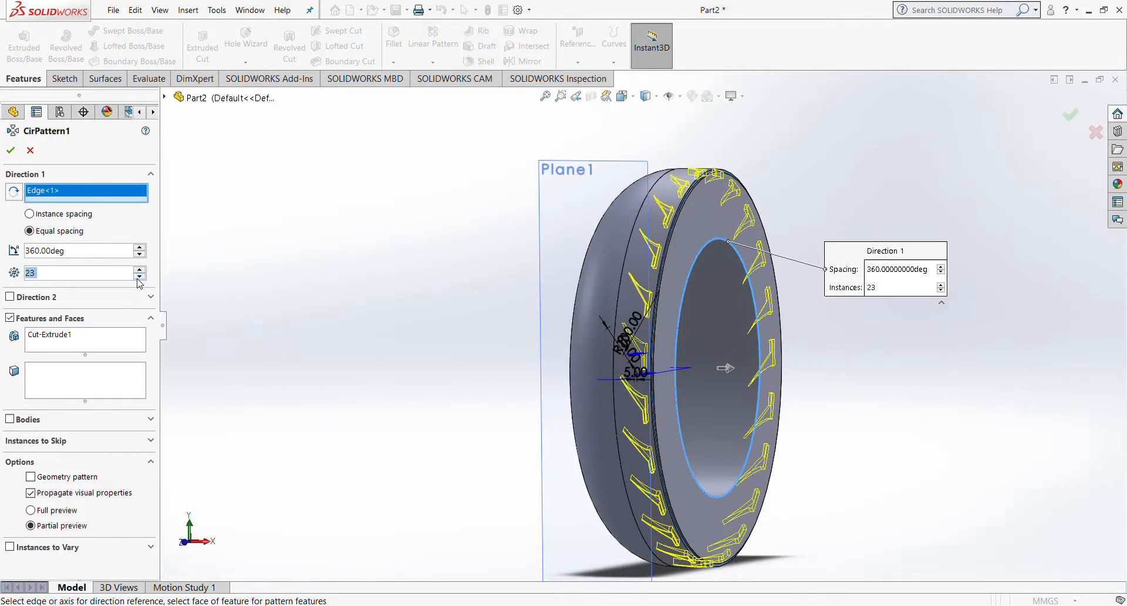
pyautogui.scroll(-1, 139, 281)
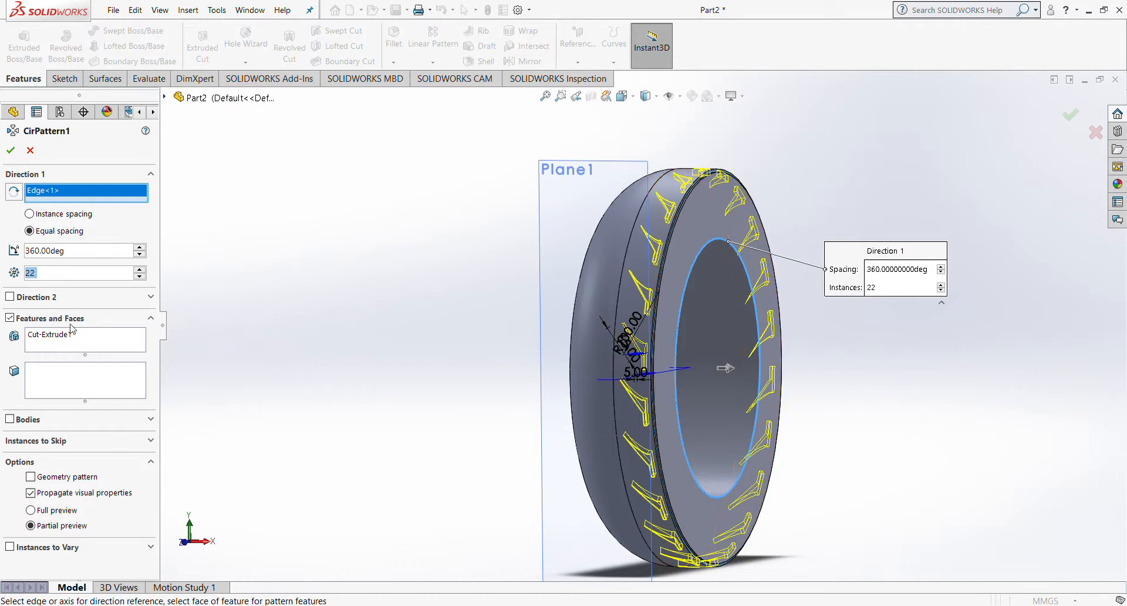
pyautogui.click(46, 338)
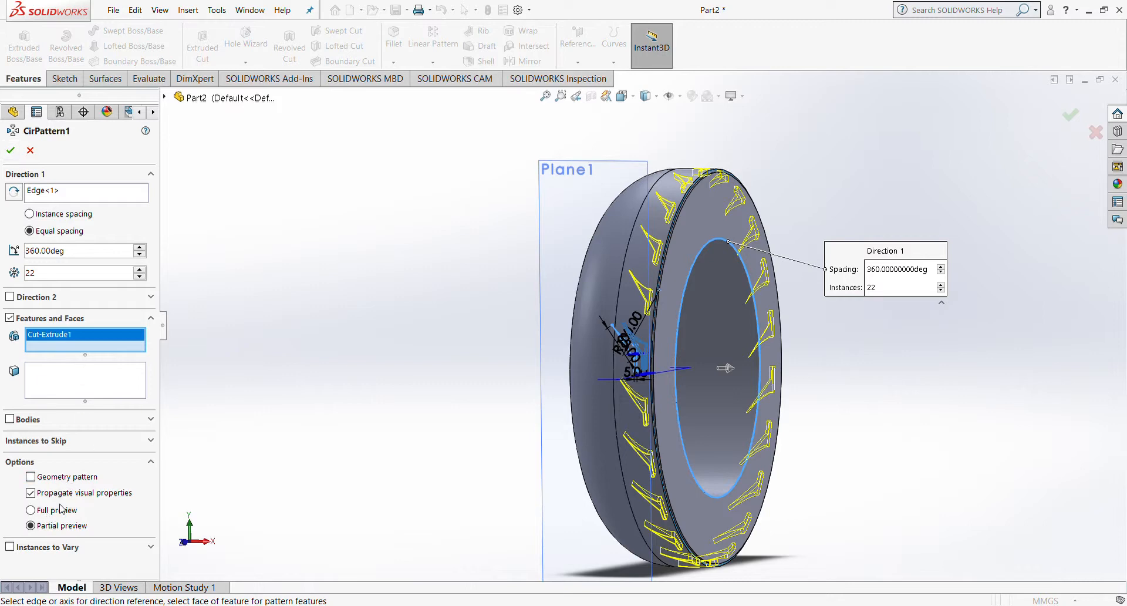
pyautogui.click(11, 151)
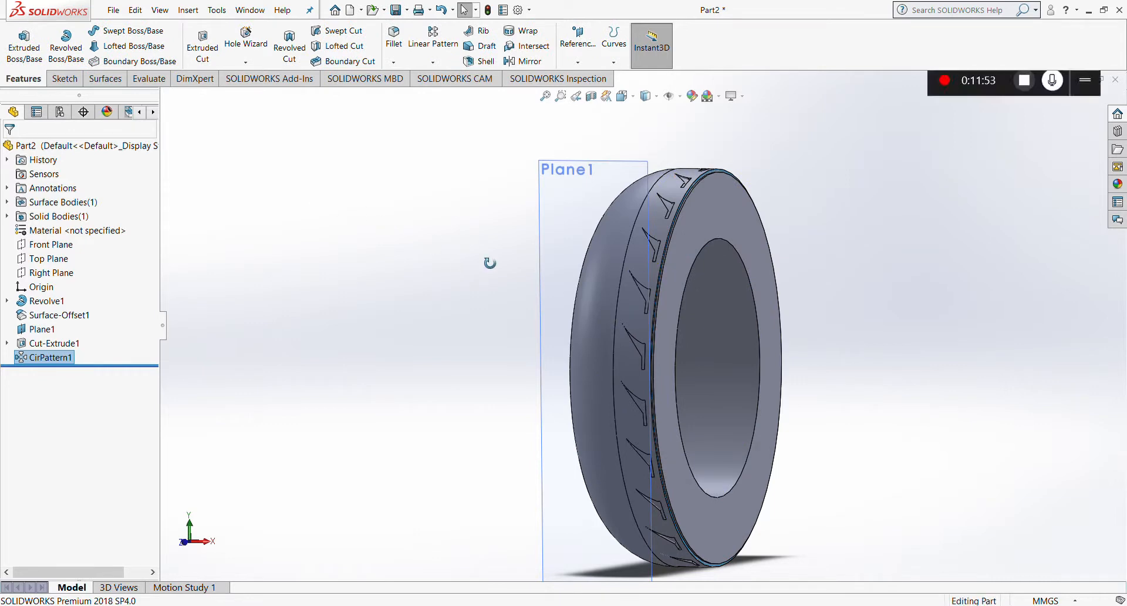
# Step: Inspect the 22 patterned grooves, then start a Mirror feature with CirPattern1 selected
pyautogui.moveTo(490, 263)
pyautogui.mouseDown(button='middle')
pyautogui.moveTo(564, 258)
pyautogui.moveTo(509, 263)
pyautogui.mouseUp(button='middle')
pyautogui.scroll(-5, 679, 270)
pyautogui.moveTo(695, 248); pyautogui.dragTo(681, 297, button='middle')
pyautogui.scroll(-3, 705, 217)
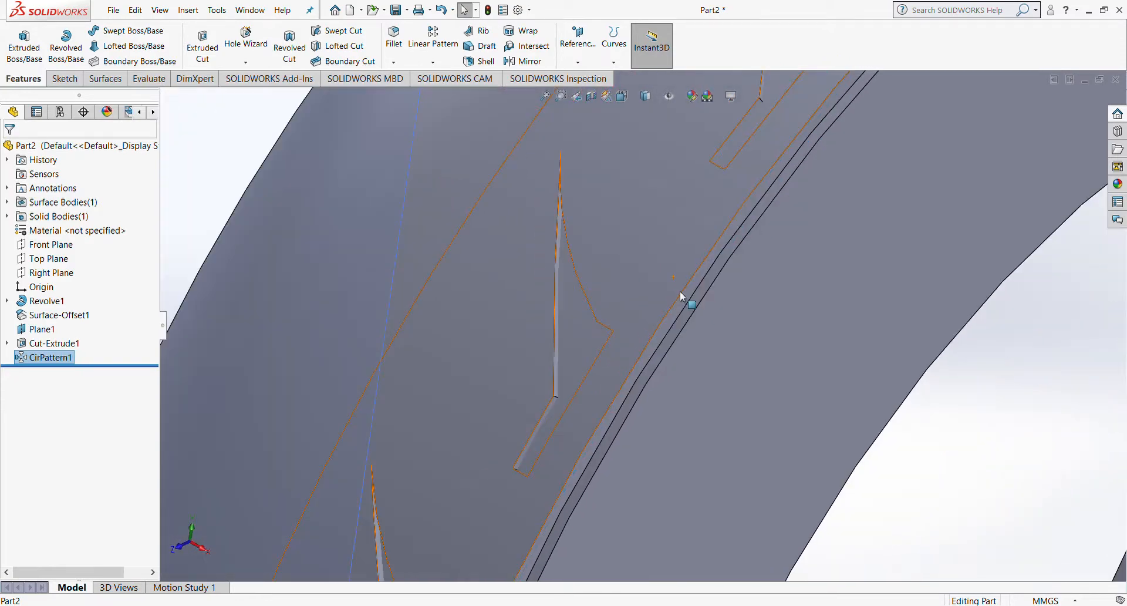
pyautogui.scroll(6, 684, 276)
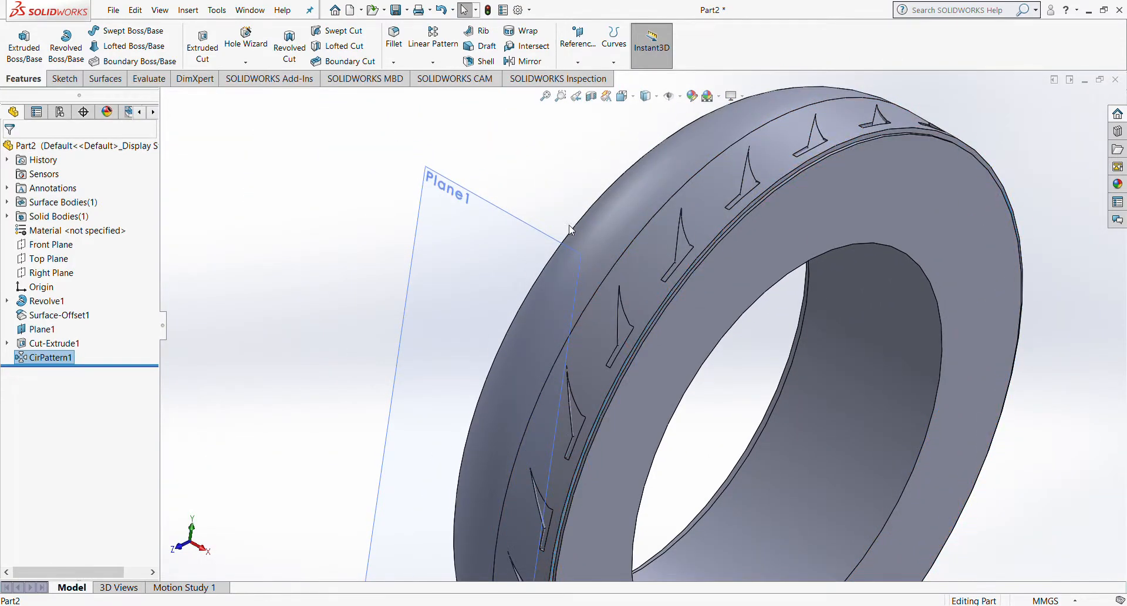
pyautogui.moveTo(569, 225); pyautogui.dragTo(633, 277, button='middle')
pyautogui.scroll(3, 634, 278)
pyautogui.moveTo(732, 259); pyautogui.dragTo(685, 227, button='middle')
pyautogui.scroll(1, 675, 221)
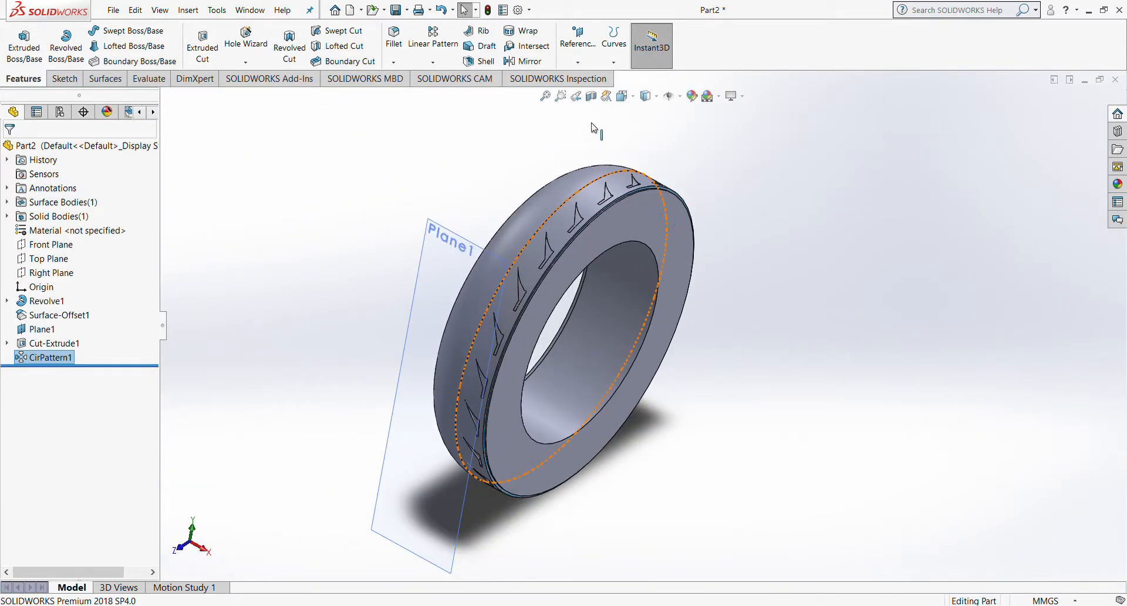
pyautogui.click(524, 62)
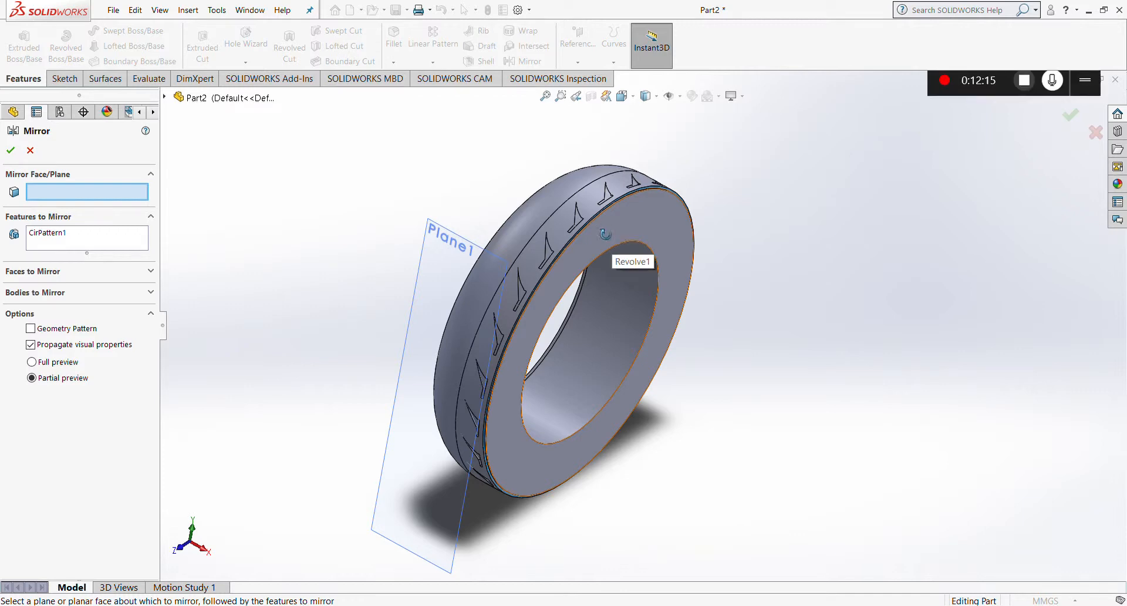
# Step: Choose the tyre's inner side face as mirror plane and the tyre body to mirror
pyautogui.moveTo(605, 234); pyautogui.dragTo(666, 284, button='middle')
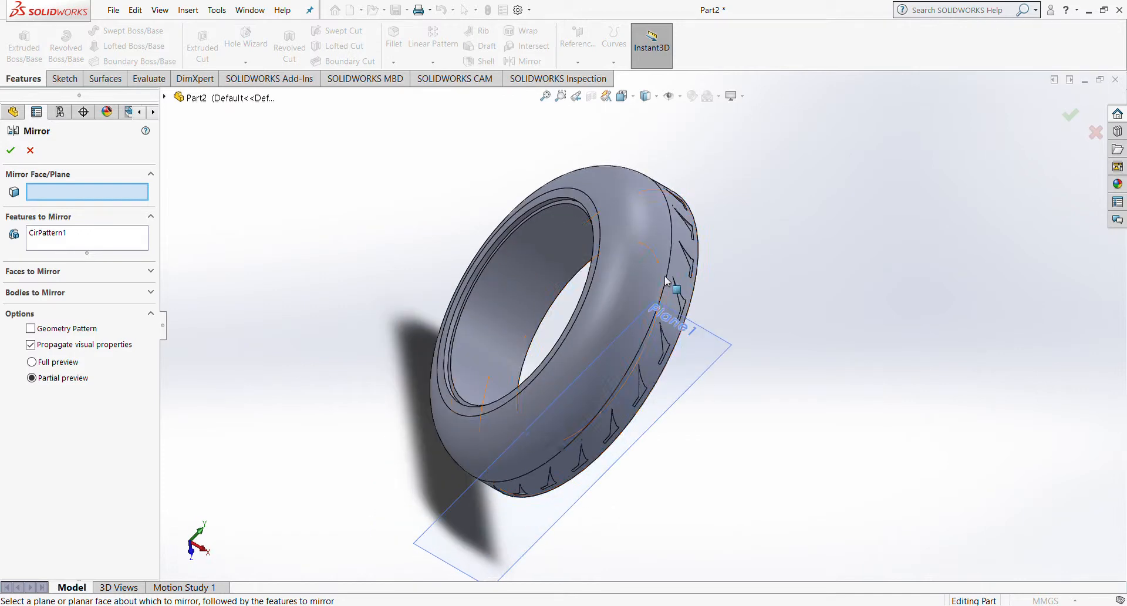
pyautogui.moveTo(674, 261); pyautogui.dragTo(517, 232, button='middle')
pyautogui.click(625, 252)
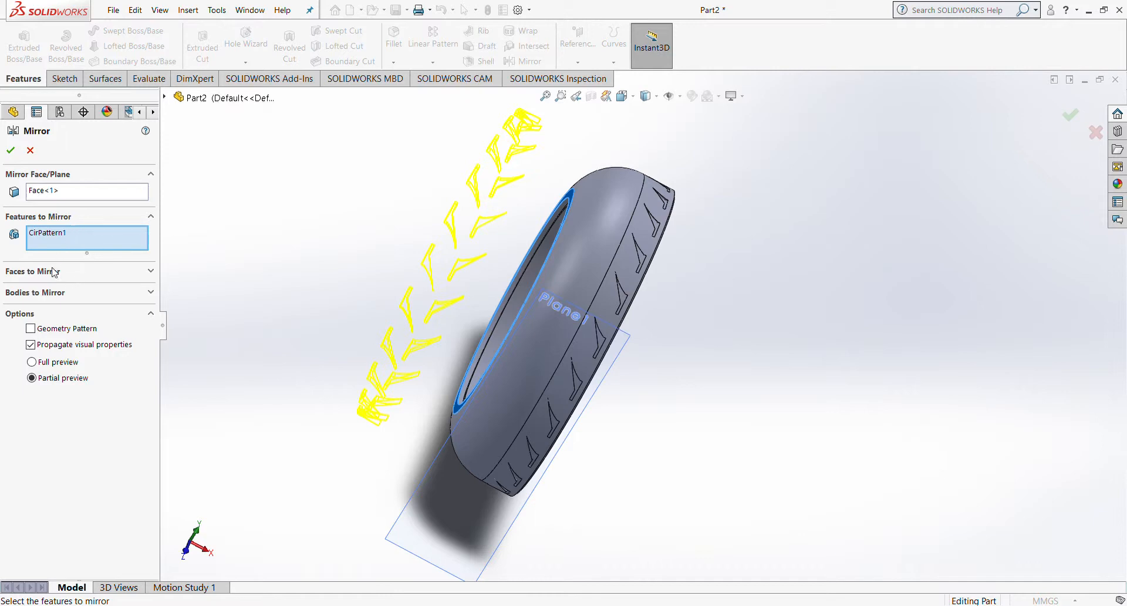
pyautogui.click(71, 293)
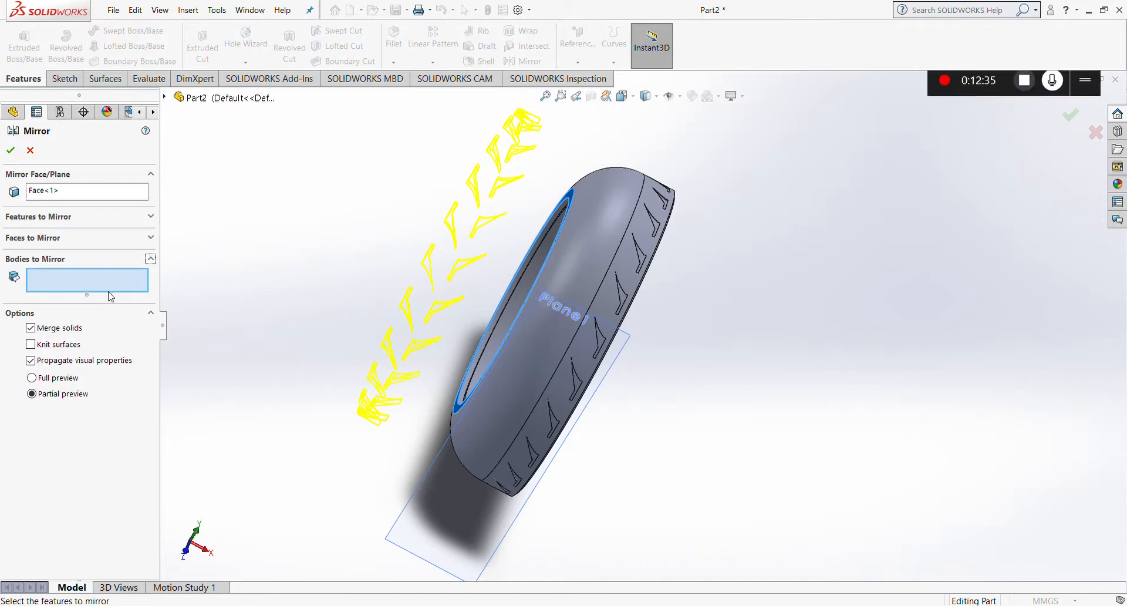
pyautogui.click(573, 259)
pyautogui.click(572, 258)
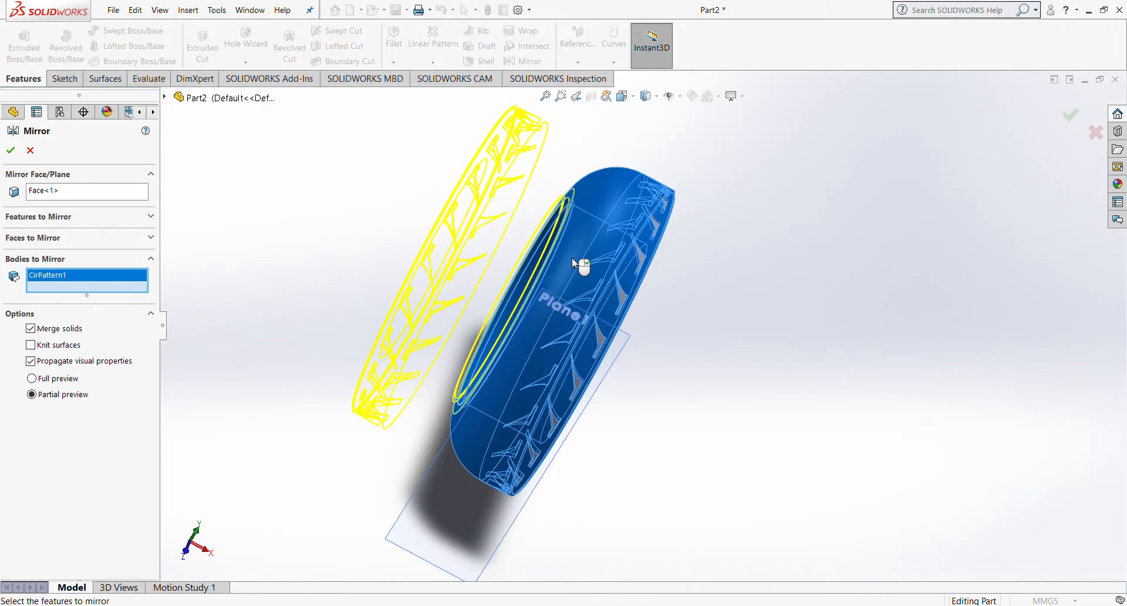
# Step: Replace the mirror plane with the opposite side face and apply Mirror1
pyautogui.moveTo(579, 220); pyautogui.dragTo(514, 240, button='middle')
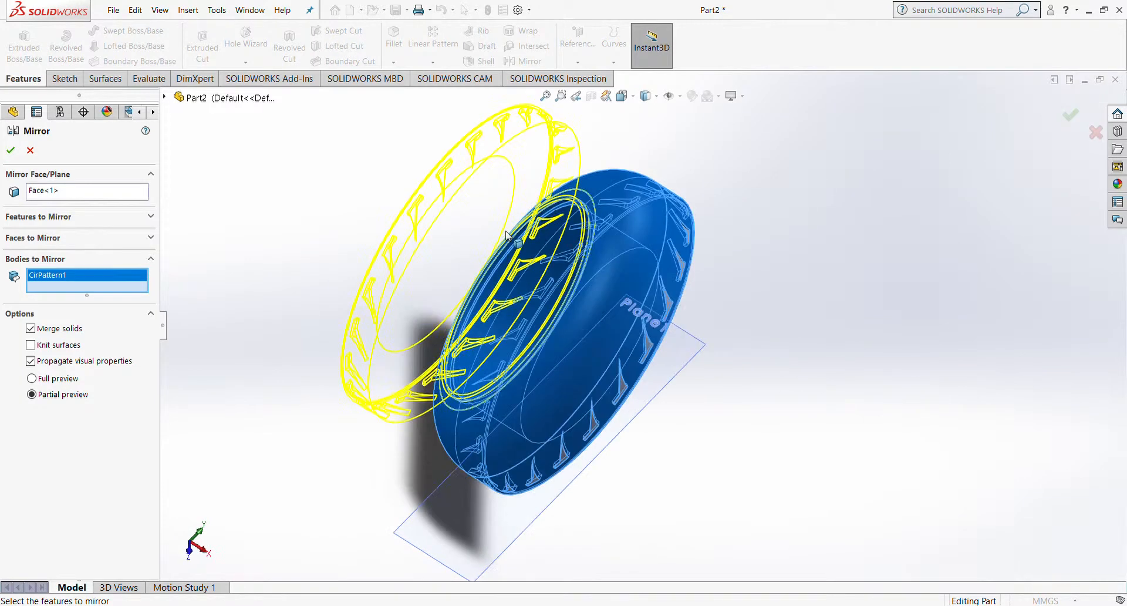
pyautogui.click(128, 198)
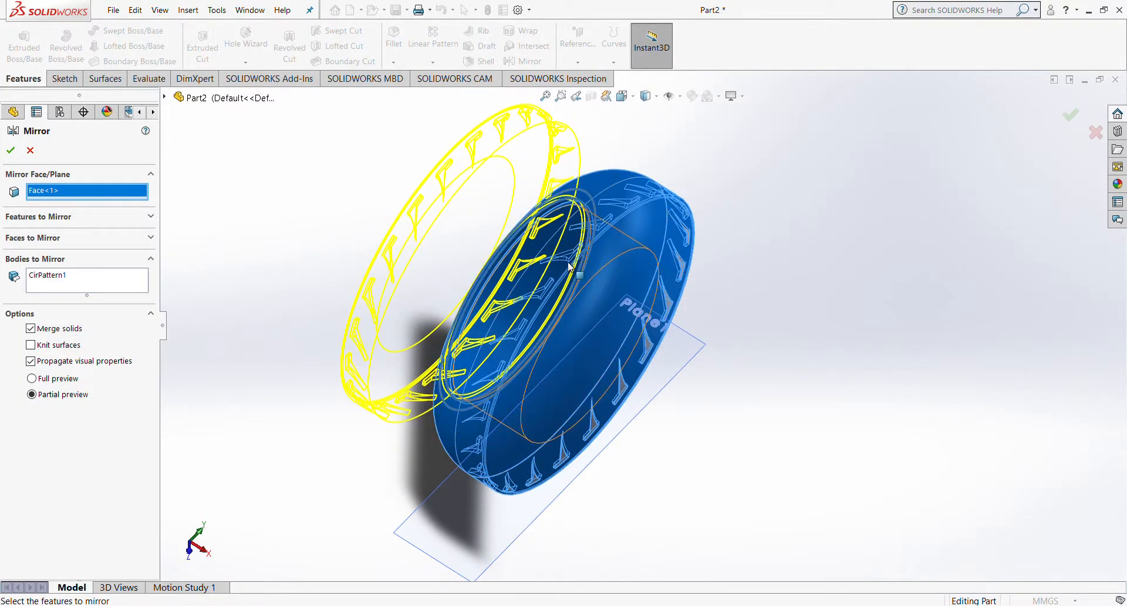
pyautogui.press('Delete')
pyautogui.moveTo(478, 226); pyautogui.dragTo(340, 193, button='middle')
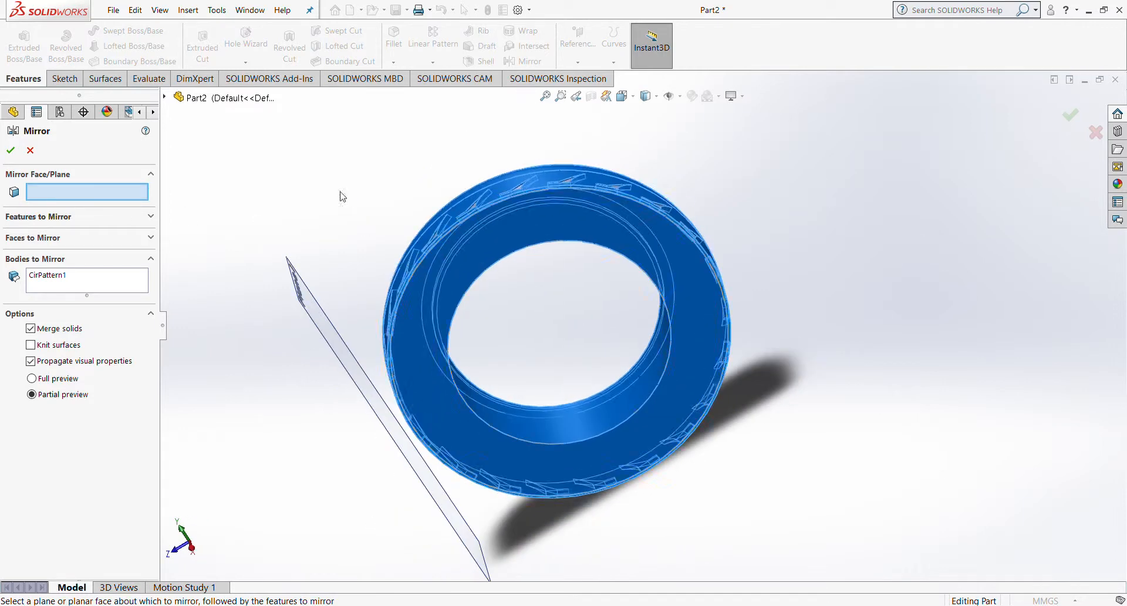
pyautogui.click(575, 234)
pyautogui.moveTo(574, 234); pyautogui.dragTo(362, 235, button='middle')
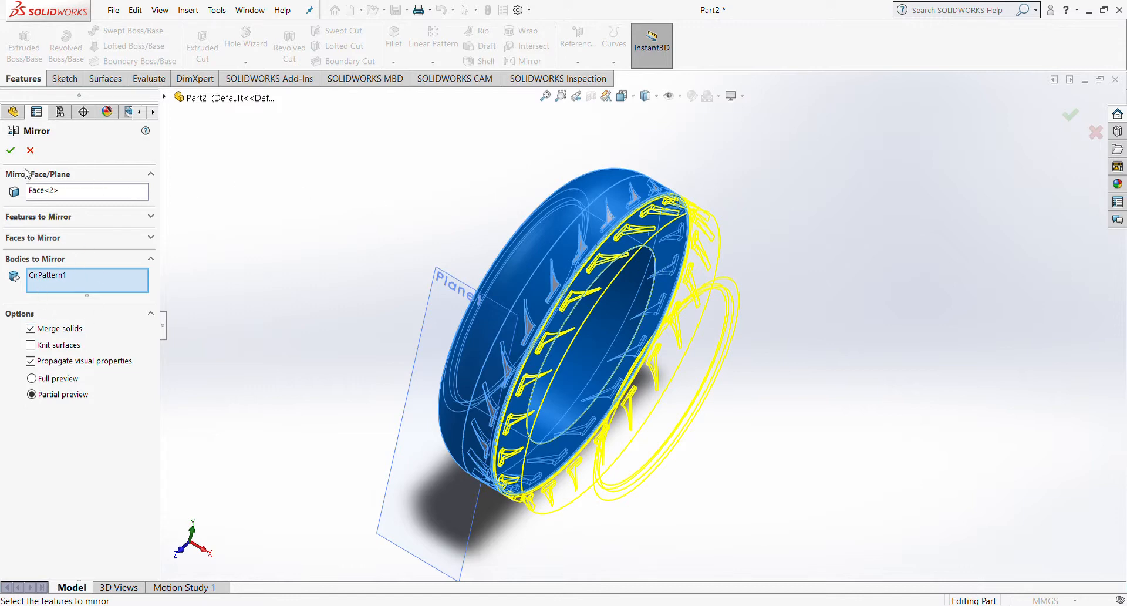
pyautogui.click(10, 150)
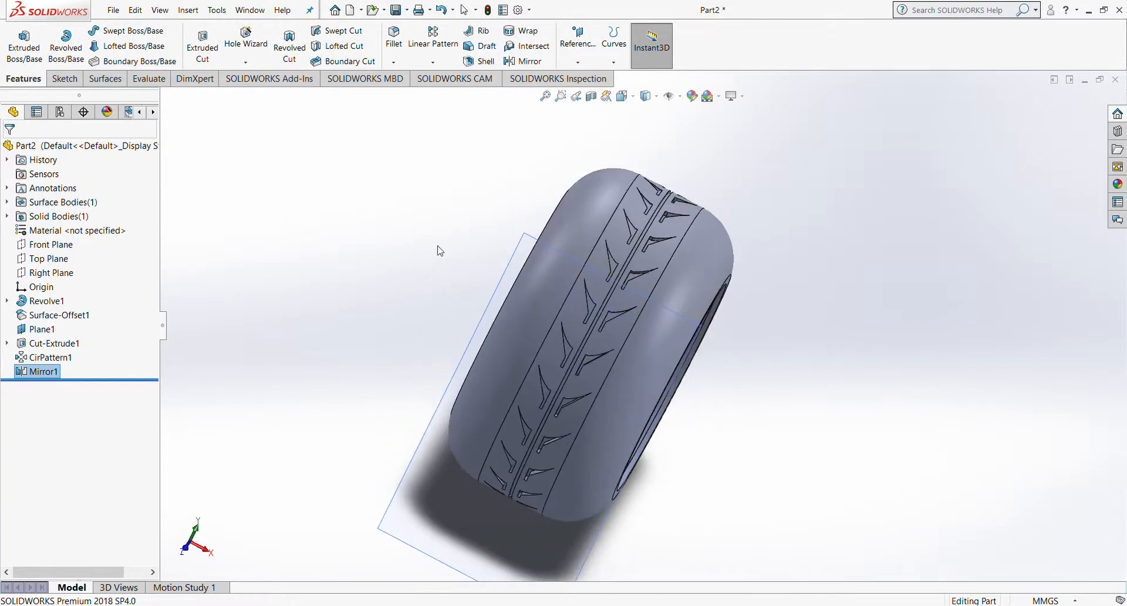
pyautogui.hotkey('ctrl', '1')
pyautogui.moveTo(728, 282); pyautogui.dragTo(634, 241, button='middle')
pyautogui.scroll(-5, 634, 241)
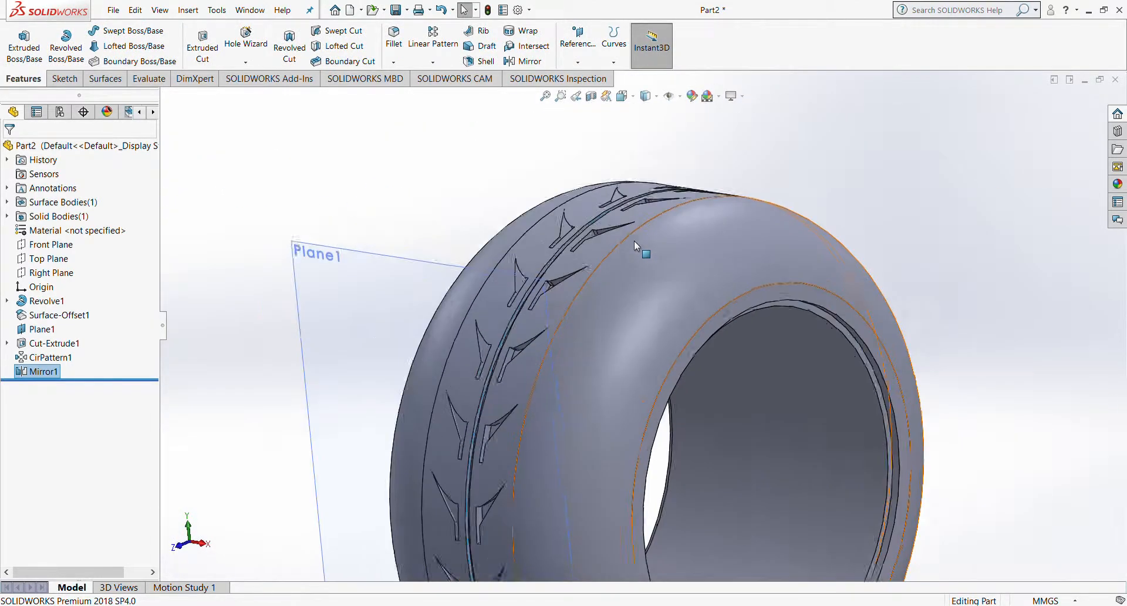
pyautogui.scroll(4, 634, 240)
pyautogui.moveTo(670, 378); pyautogui.dragTo(678, 389, button='middle')
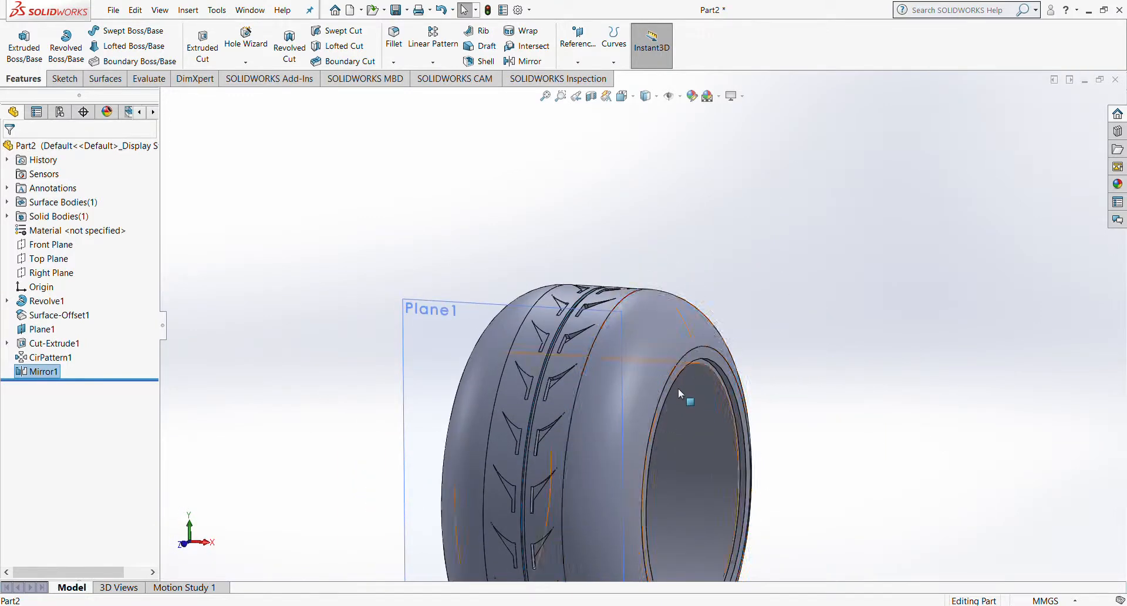
pyautogui.scroll(3, 653, 409)
pyautogui.scroll(-5, 606, 392)
pyautogui.scroll(3, 597, 380)
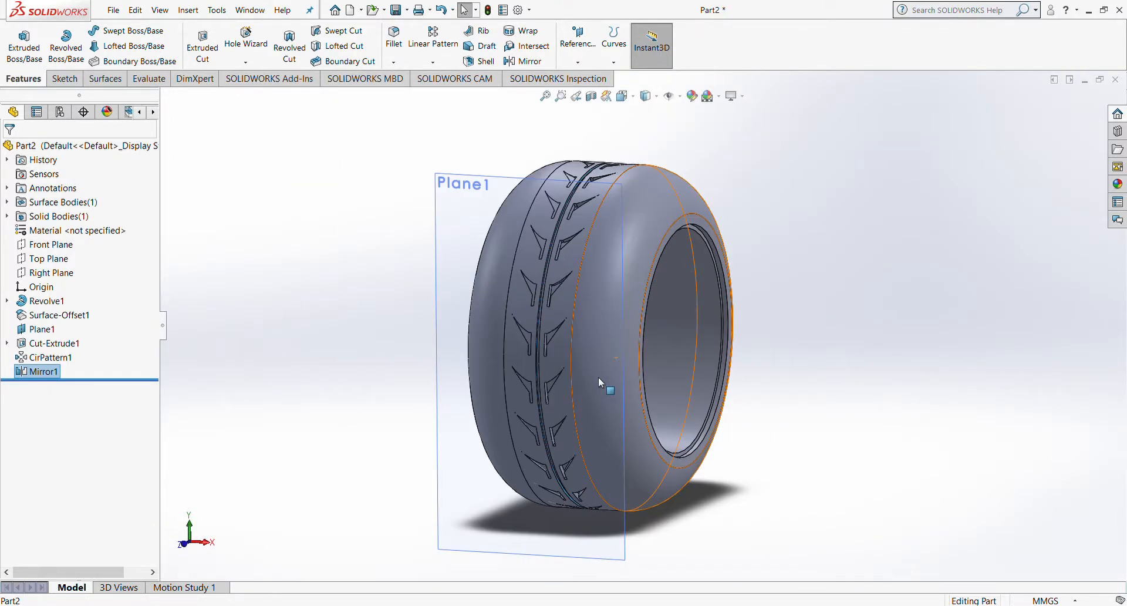